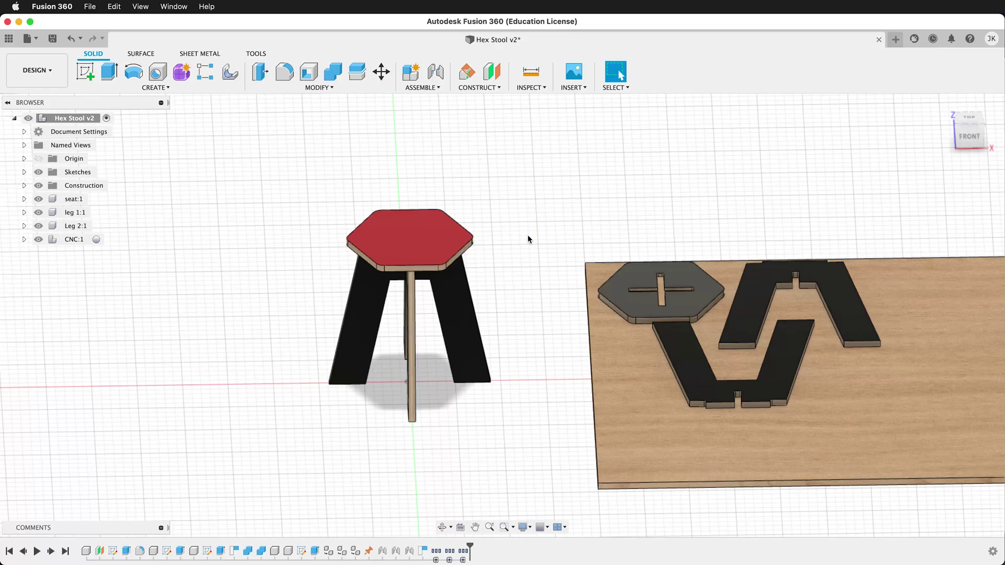
Examine the finished hex stool model and the cross-shaped slot in the seat laid out on the plywood sheet
shift+middle_drag(529, 238, 540, 397)
shift+middle_drag(753, 242, 740, 132)
scroll(624, 185, up, 10)
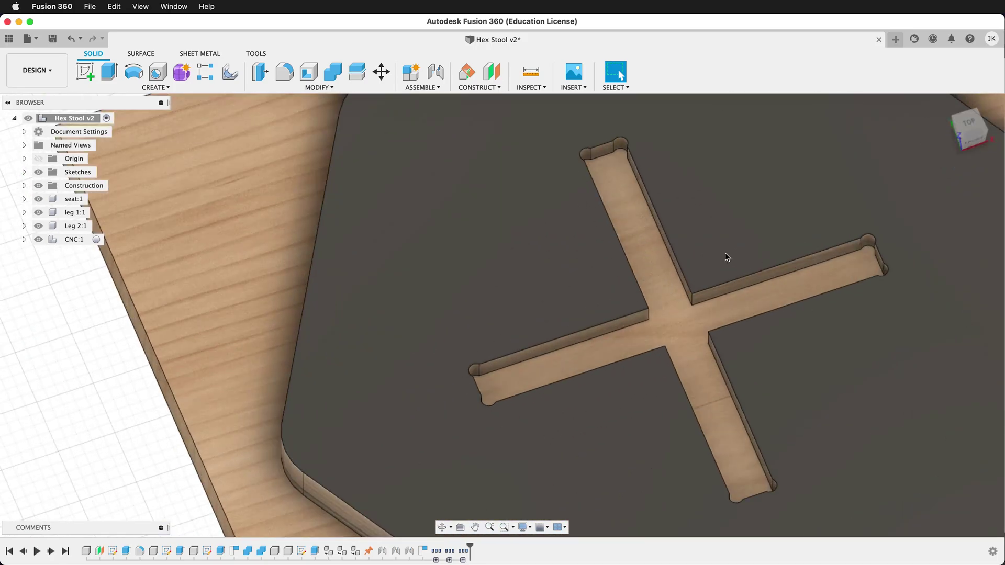
scroll(725, 256, down, 10)
shift+middle_drag(621, 397, 545, 366)
scroll(549, 351, up, 5)
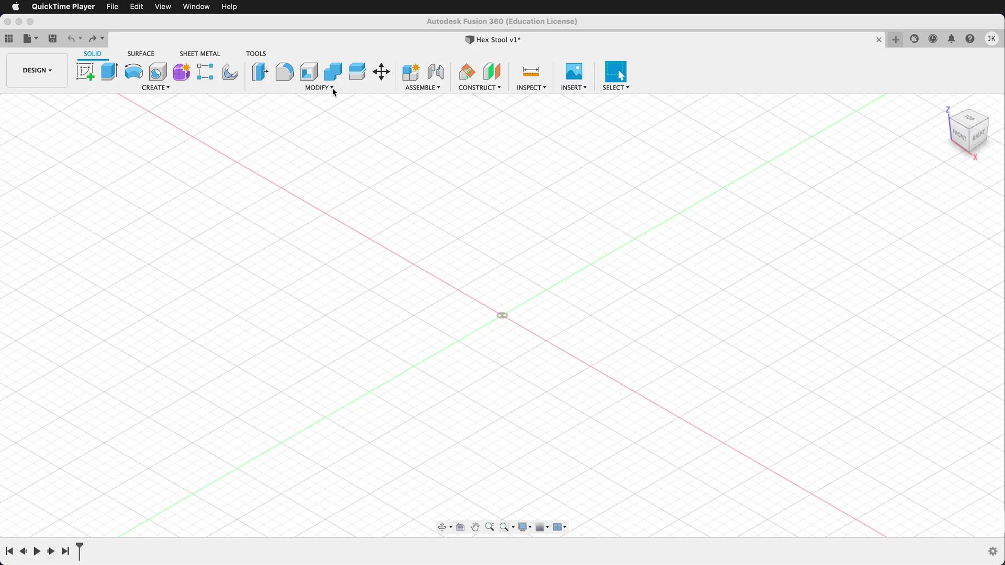
Add a user parameter named ply in millimetres with the value 19.05
click(333, 89)
click(309, 314)
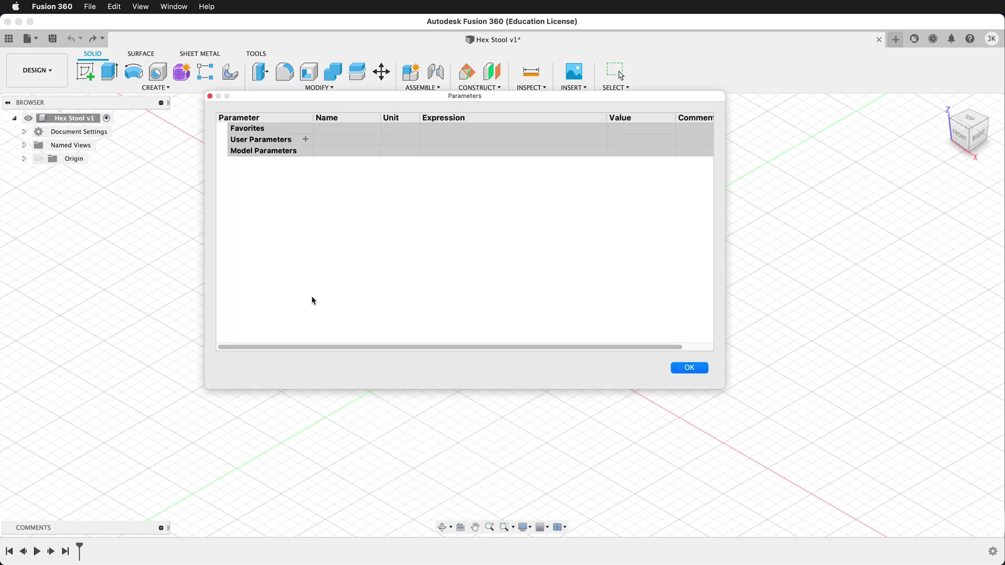
click(305, 139)
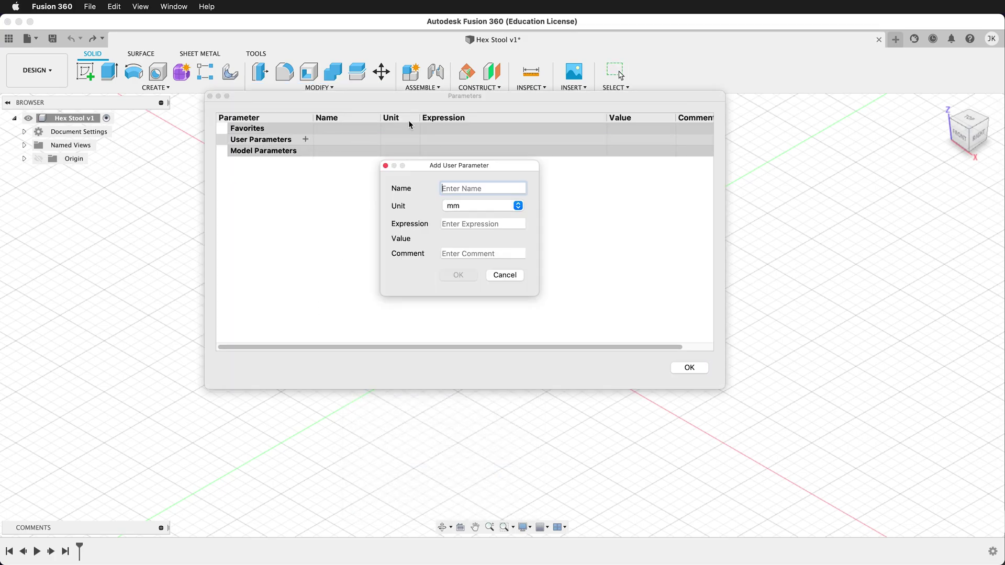
text(ply)
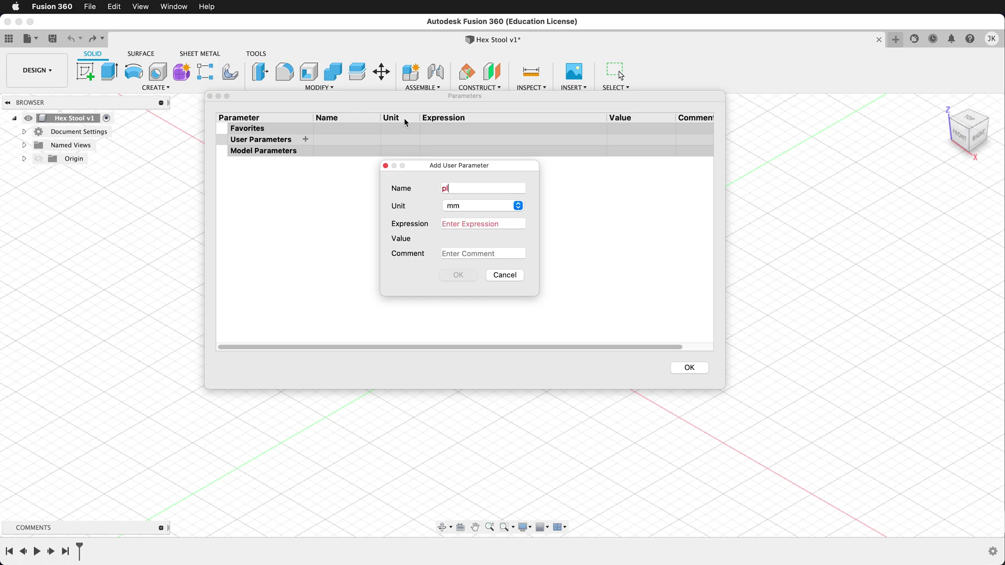
click(451, 223)
text(19.05)
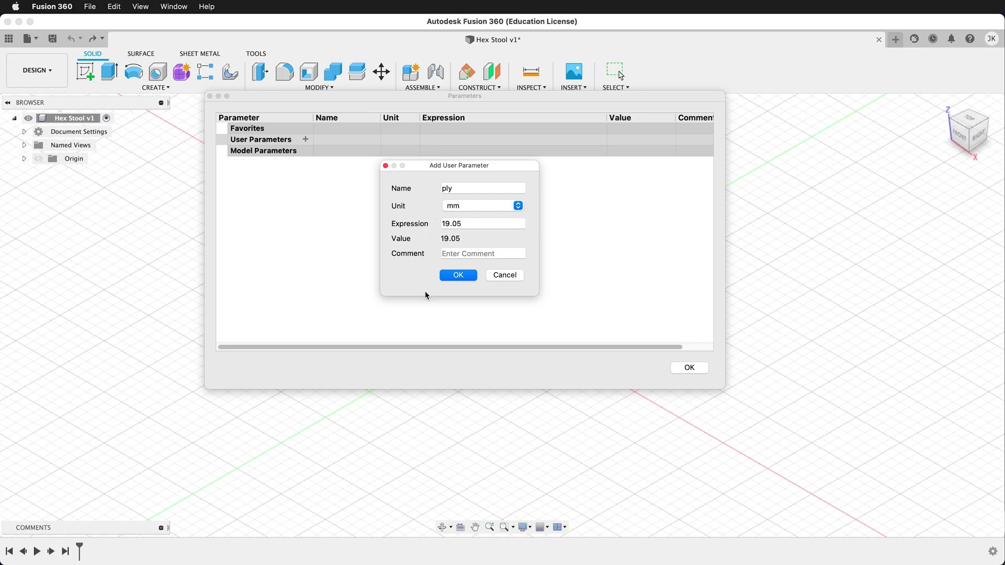
click(463, 275)
Add a user parameter named seat_height in millimetres with the value 457
click(305, 140)
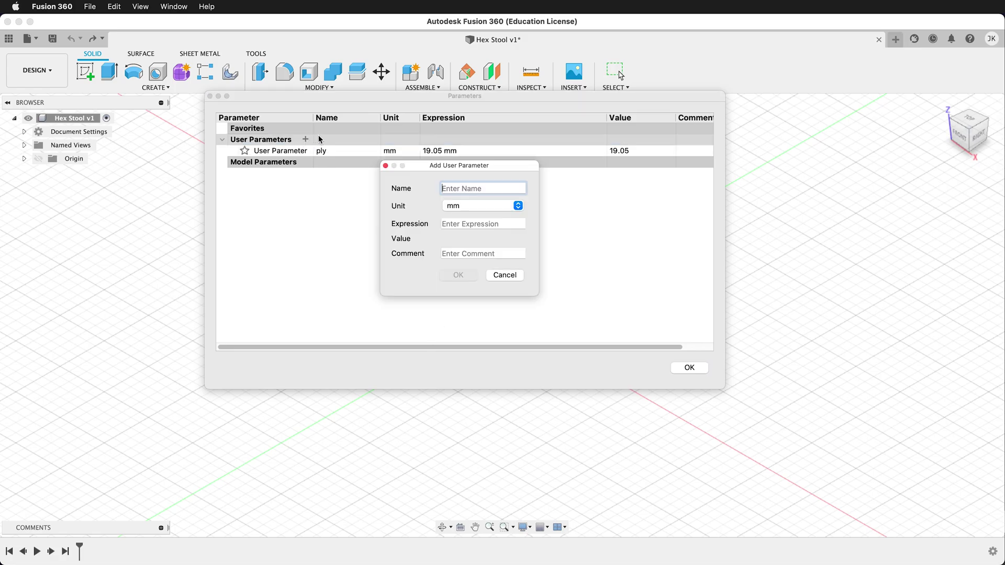
text(seat_height)
click(462, 221)
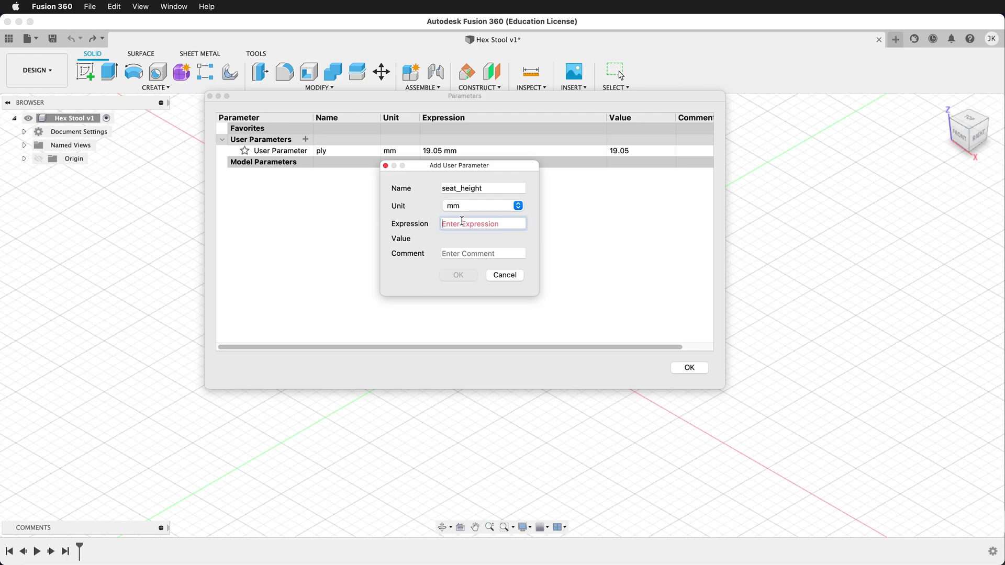
text(457)
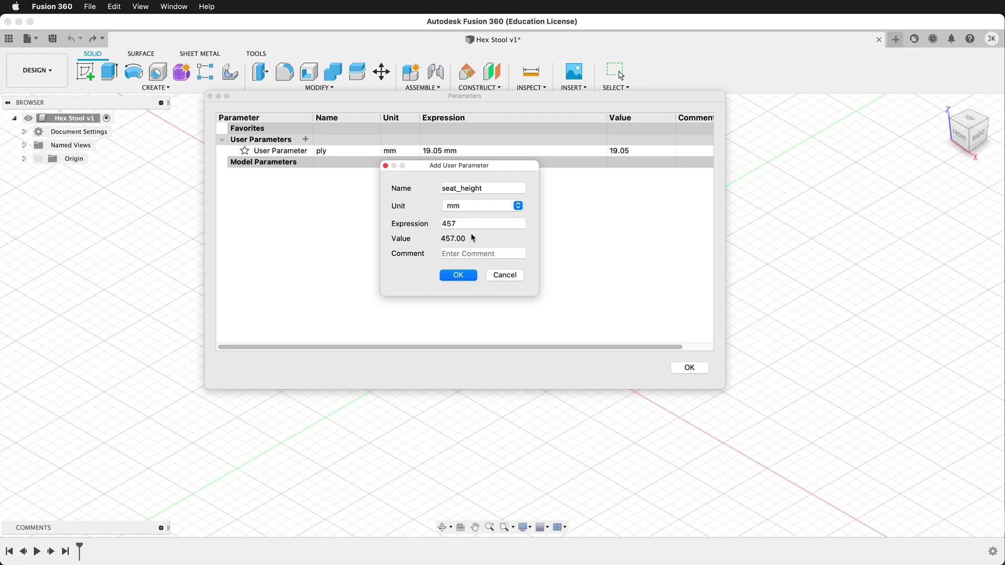
click(458, 276)
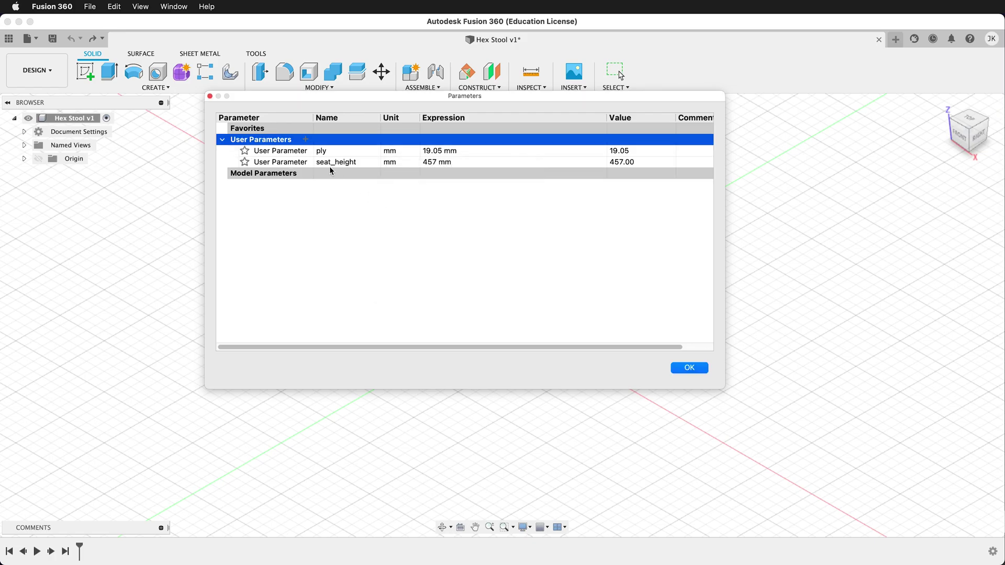
Add a user parameter named seat_diameter in millimetres with the value 355
click(305, 139)
text(seat_diameter)
click(492, 224)
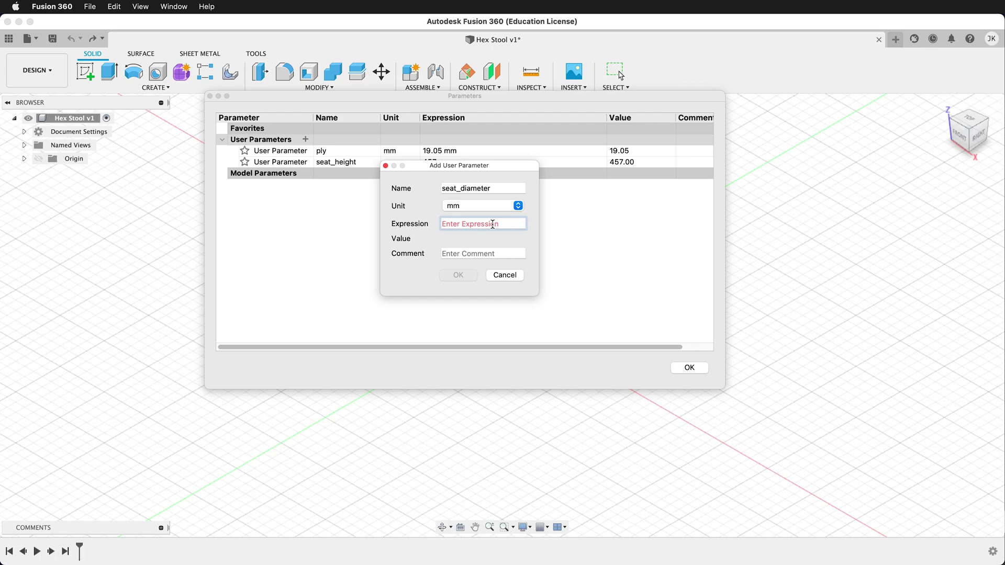
text(355)
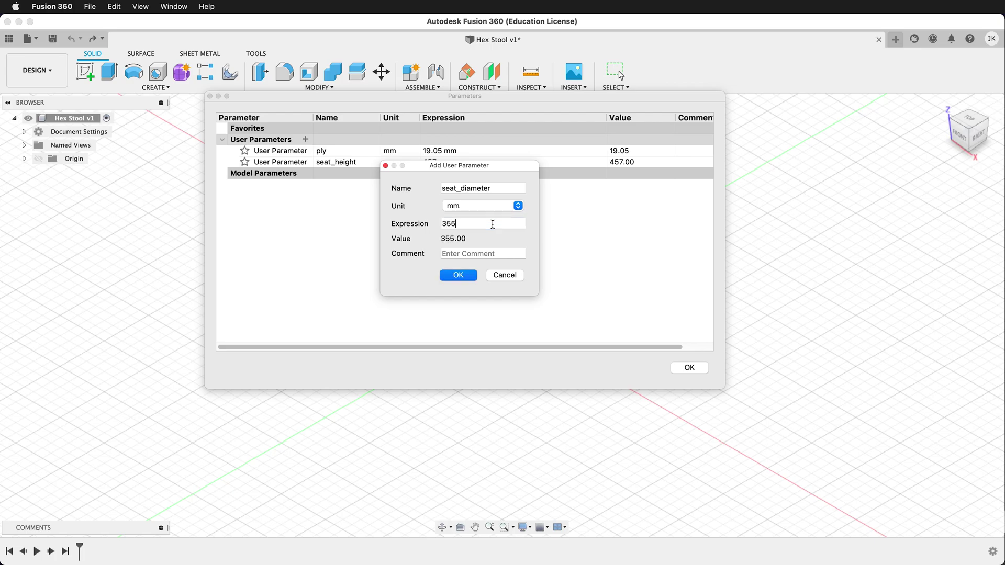
click(459, 276)
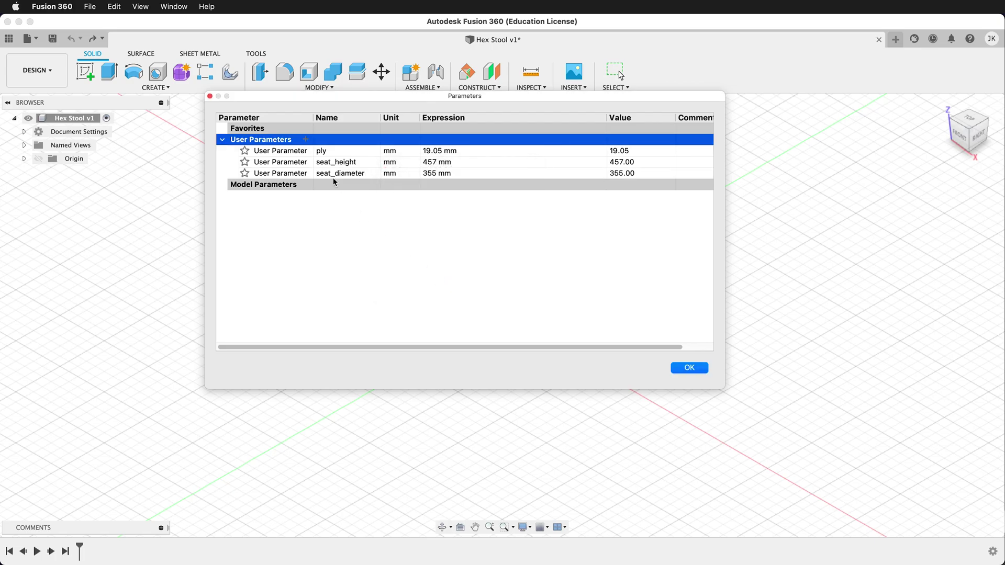
Add a user parameter named leg_width in millimetres with the value 100
click(305, 139)
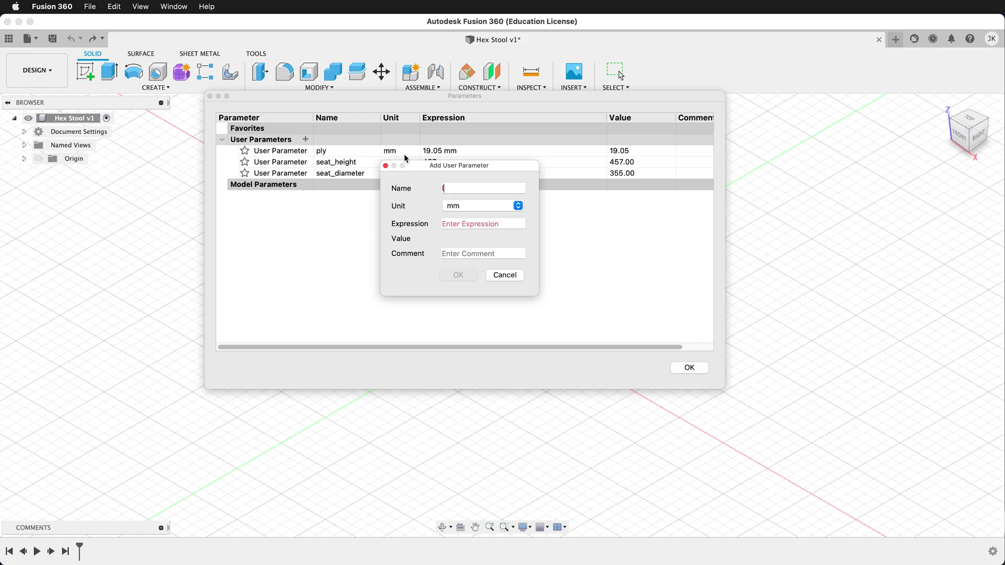
text(leg_wist)
key(Tab)
text(100)
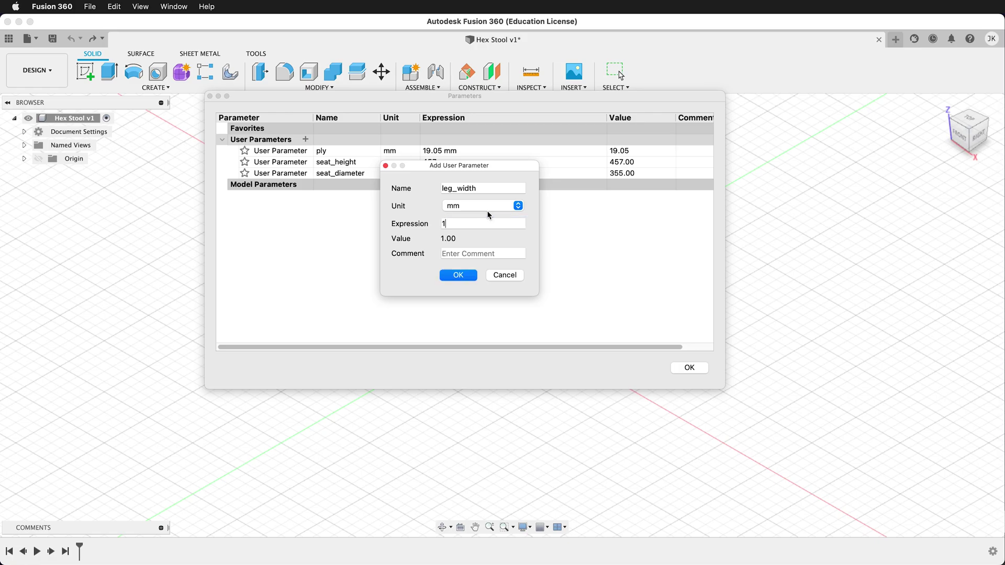
click(457, 275)
Add a user parameter named foot_width in millimetres with the expression seat_diameter*.625
click(305, 140)
text(f)
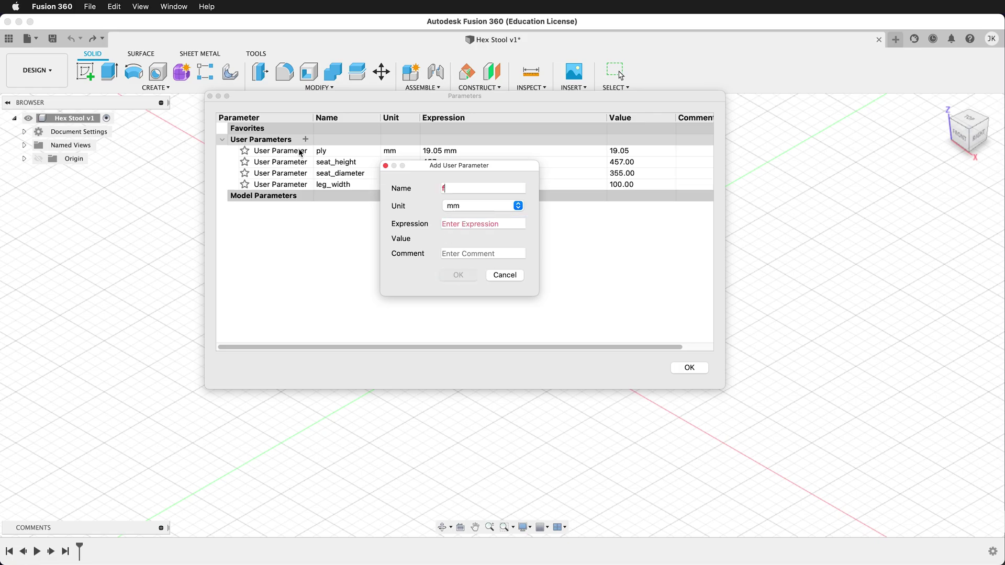
text(oot_width)
click(470, 225)
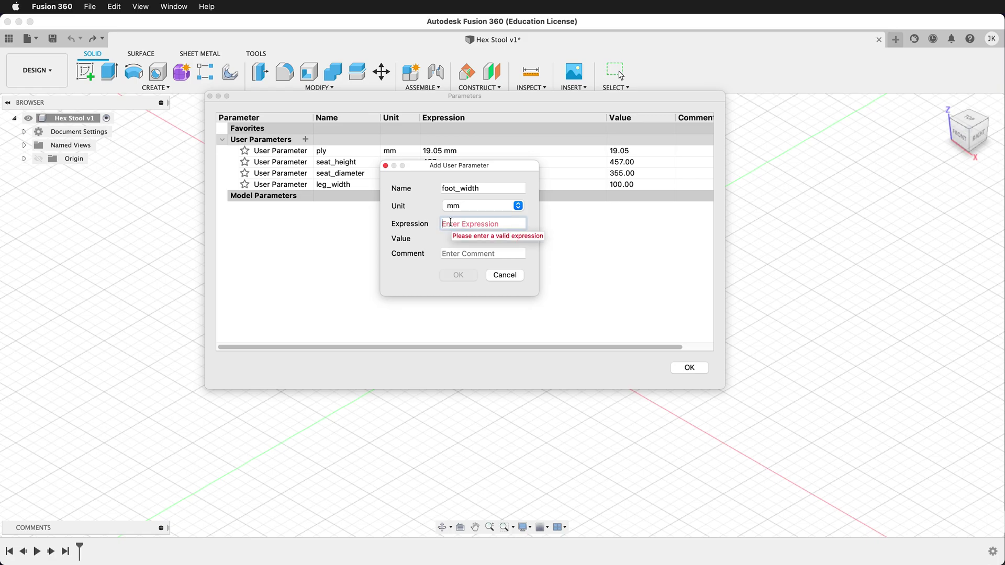
text(seat_diameter)
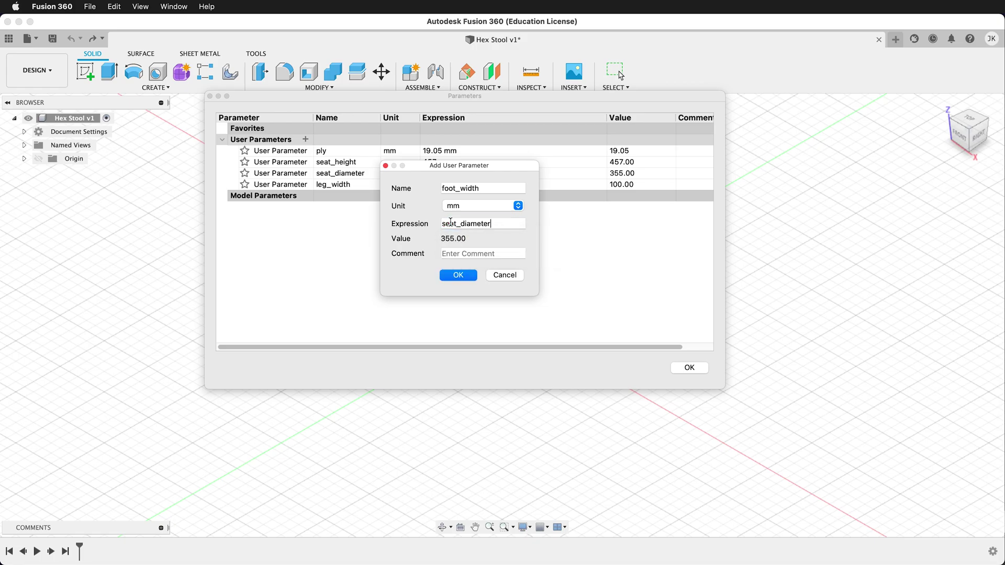
text(*.625)
click(465, 275)
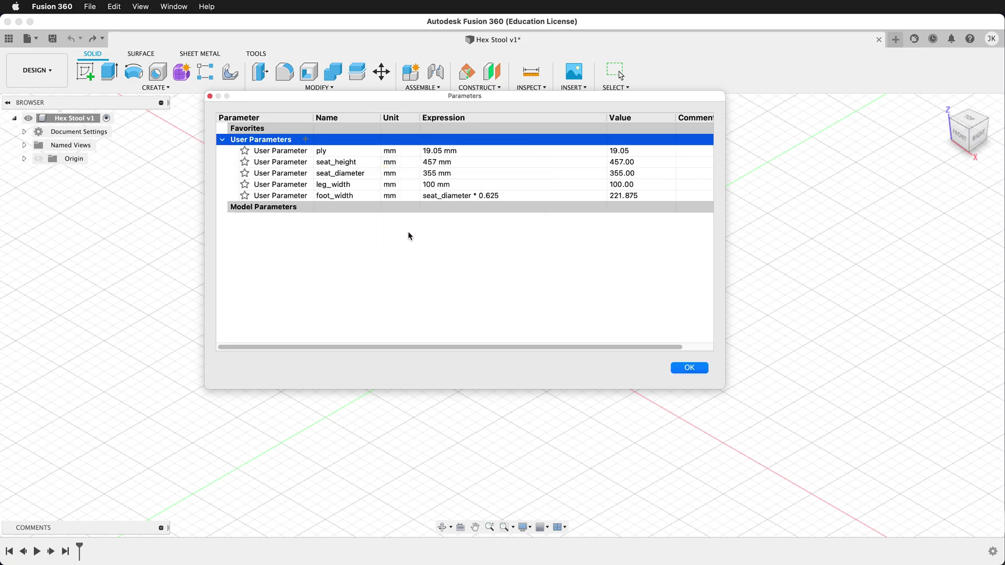
Add a user parameter named bit in inches with the value .25 and close the parameter list
click(306, 140)
text(bit)
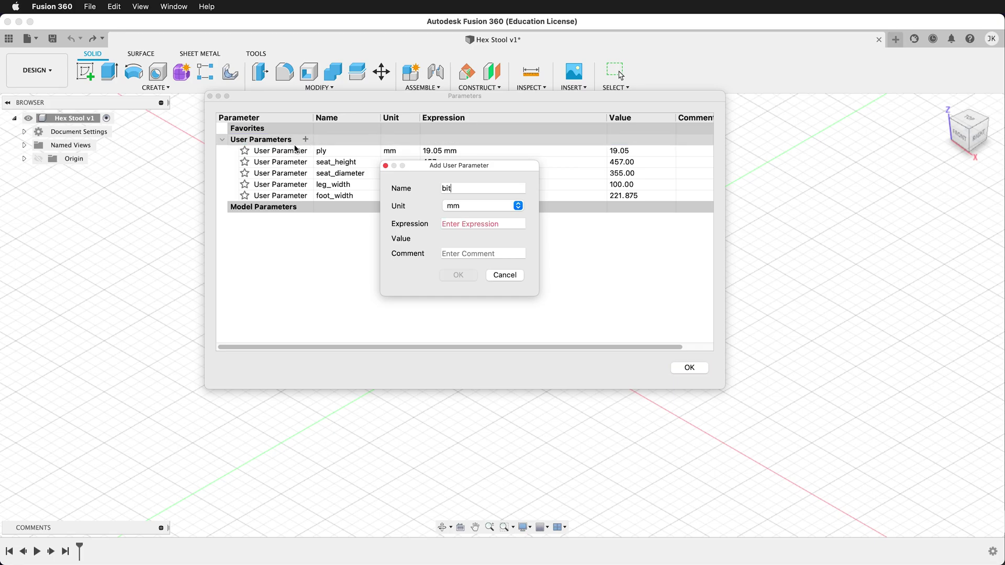
click(481, 206)
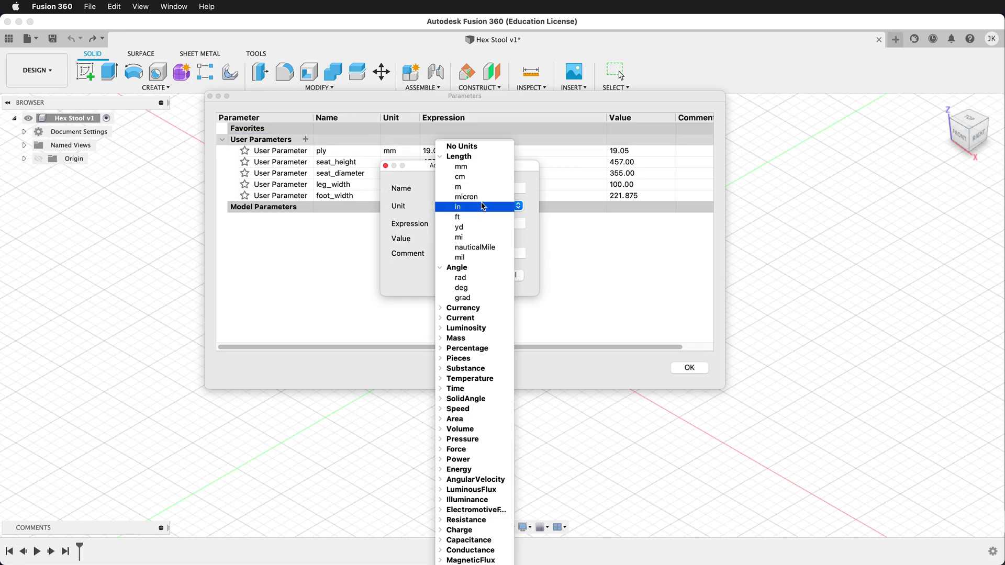
click(481, 207)
click(471, 222)
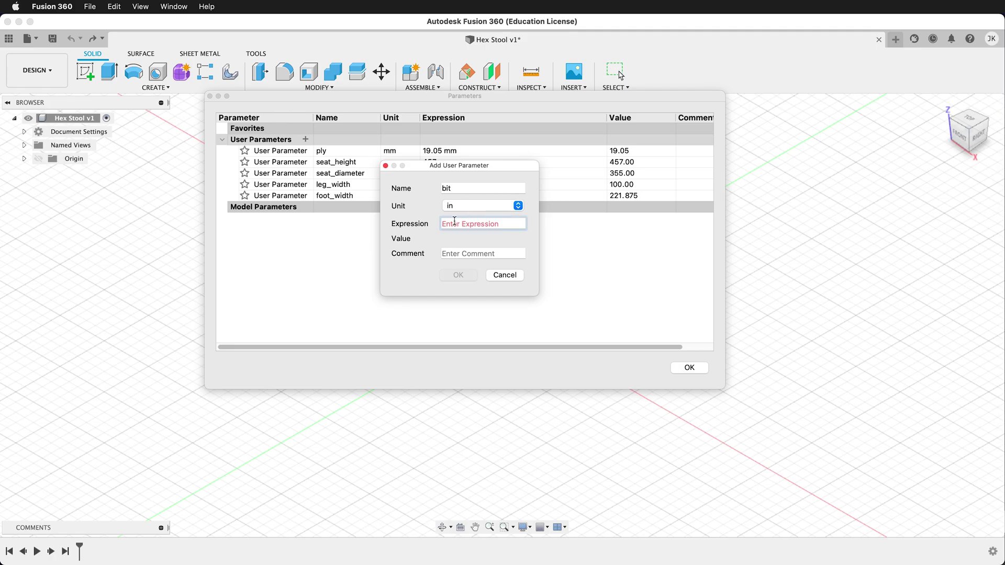
text(.25)
click(469, 275)
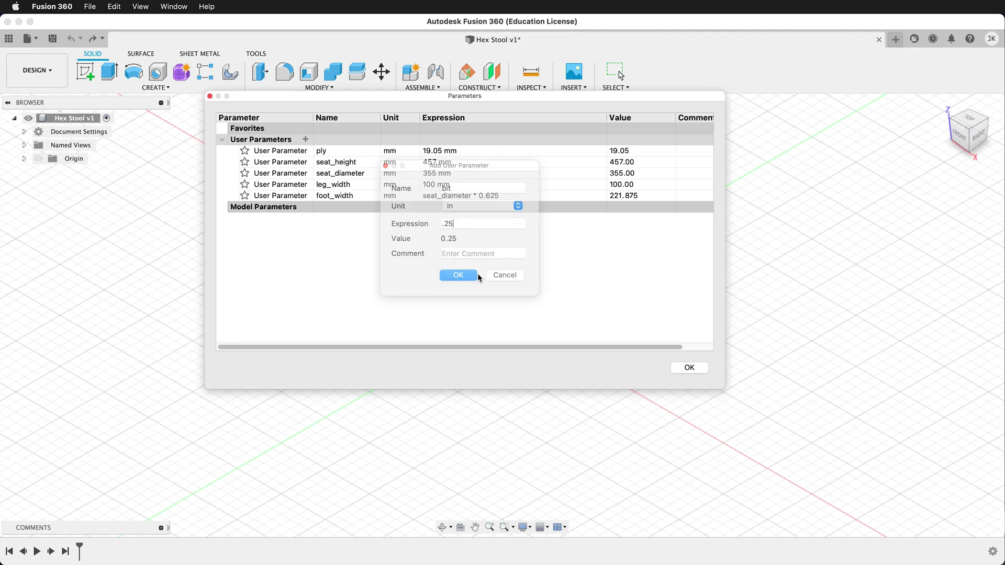
click(683, 369)
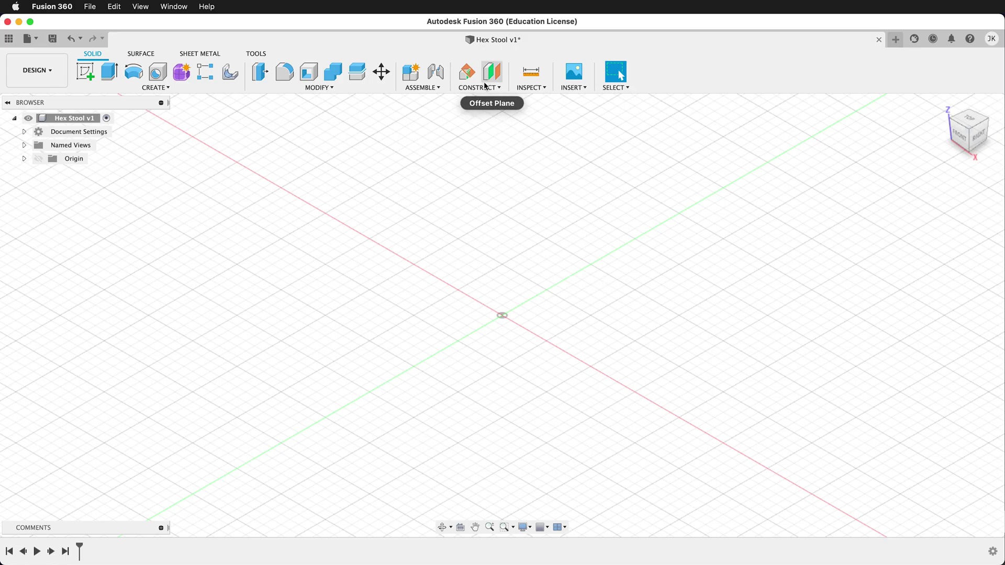
Create a new component named seat under the Hex Stool root
right_click(61, 118)
click(77, 126)
text(seat)
key(Return)
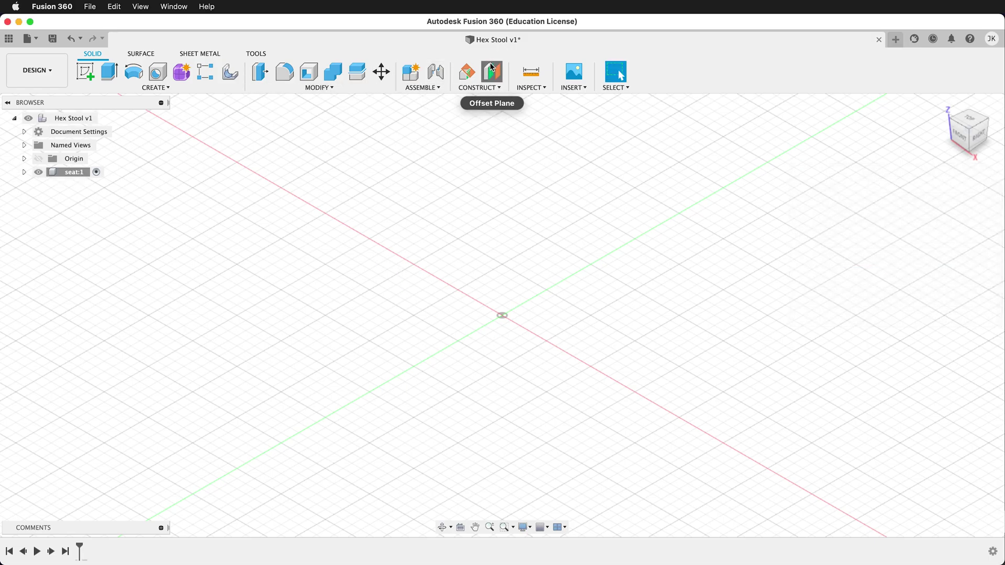
Create an offset plane above the horizontal XY plane at a distance of seat_height
click(491, 73)
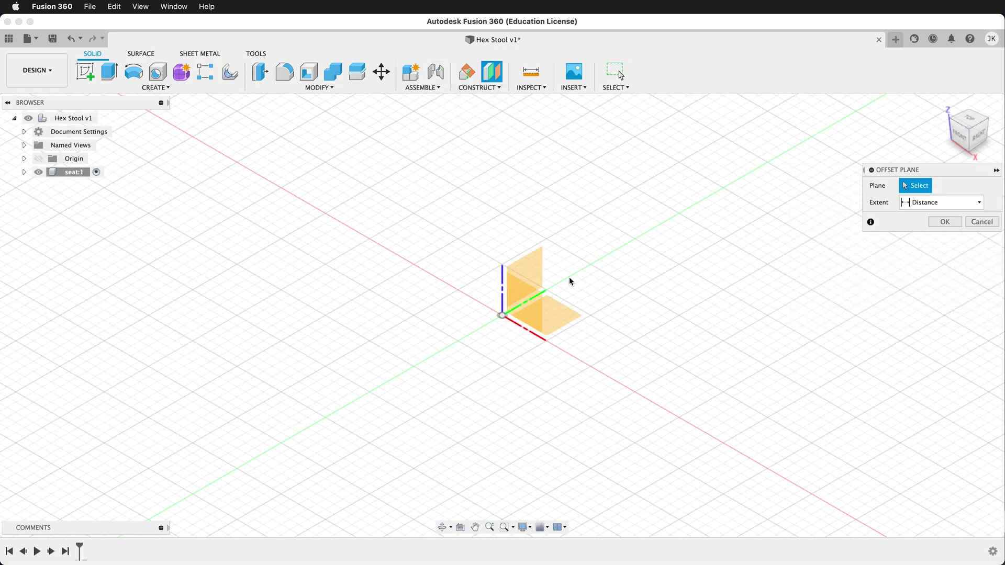
click(559, 316)
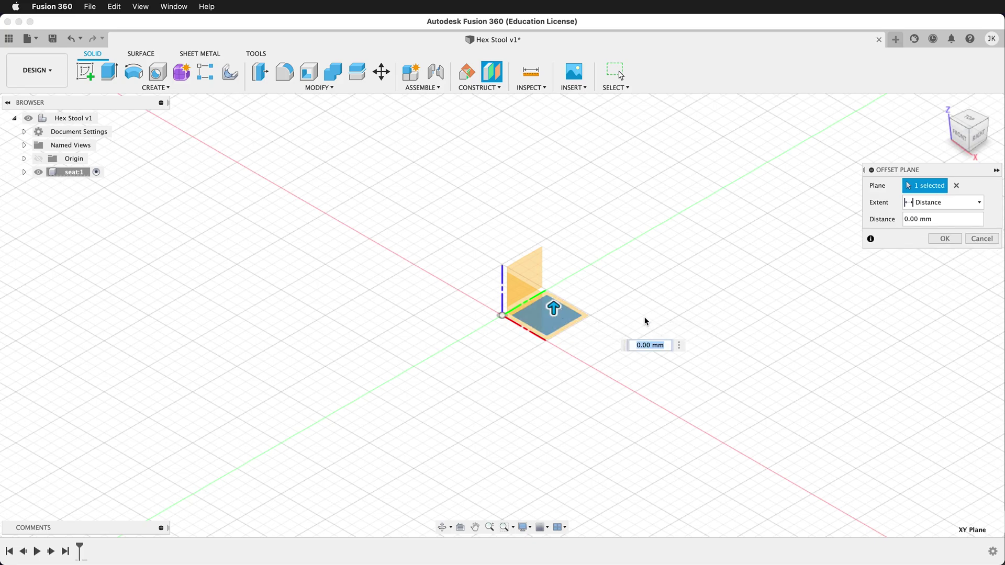
text(seat)
key(Down)
key(Return)
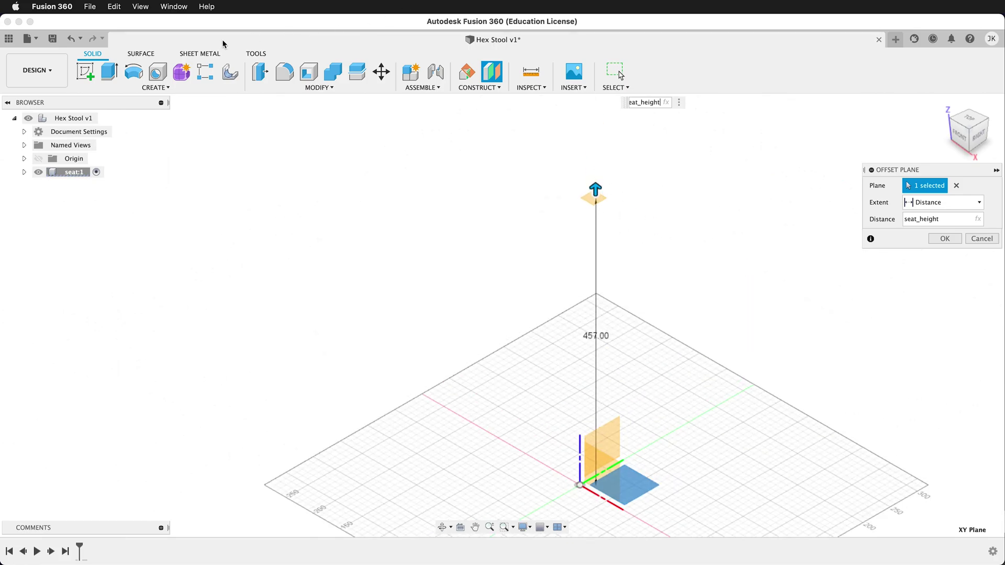
Start a sketch on the offset plane and draw a six-sided inscribed polygon centred on the origin with radius seat_diameter/2
click(85, 71)
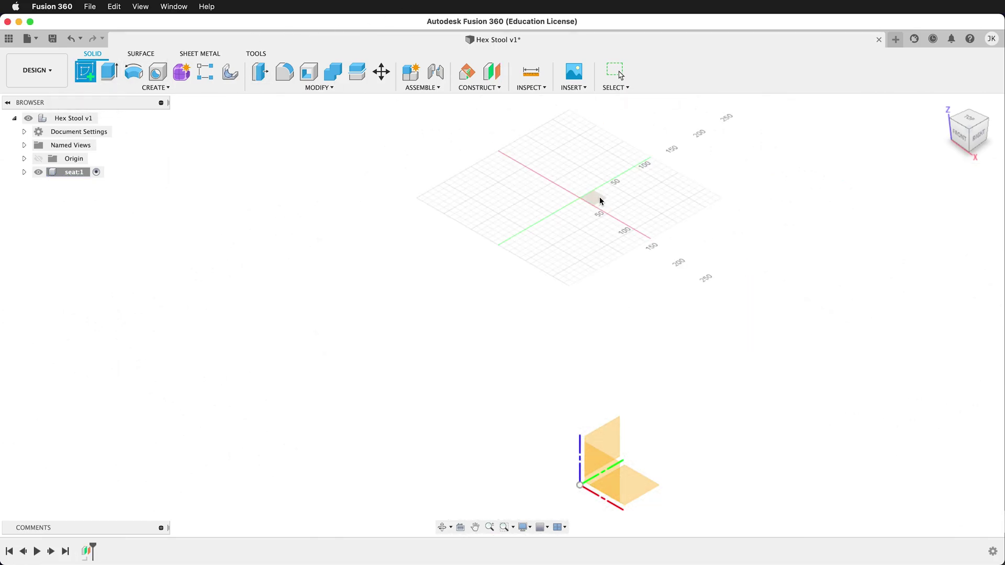
click(595, 202)
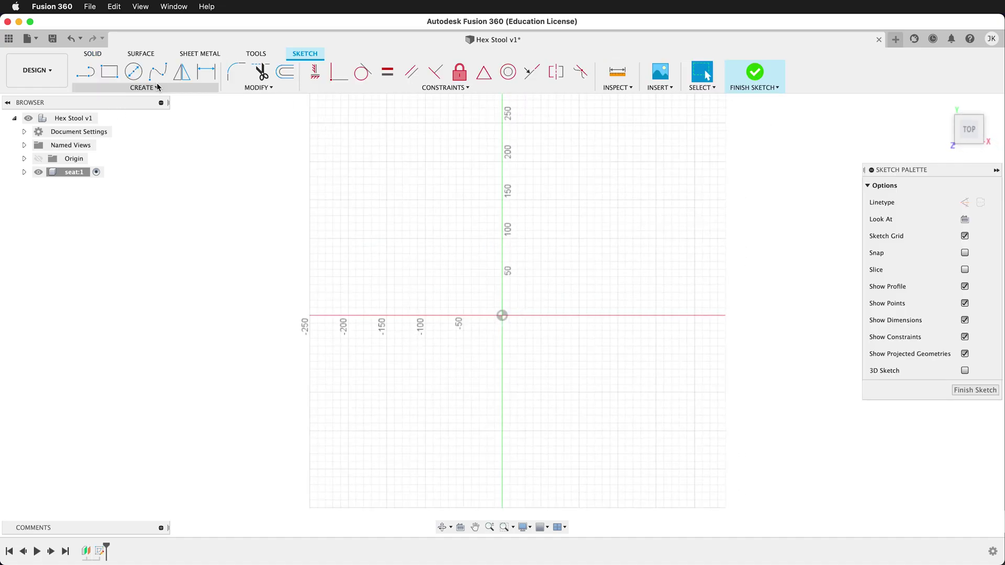
click(157, 87)
mouse_move(150, 183)
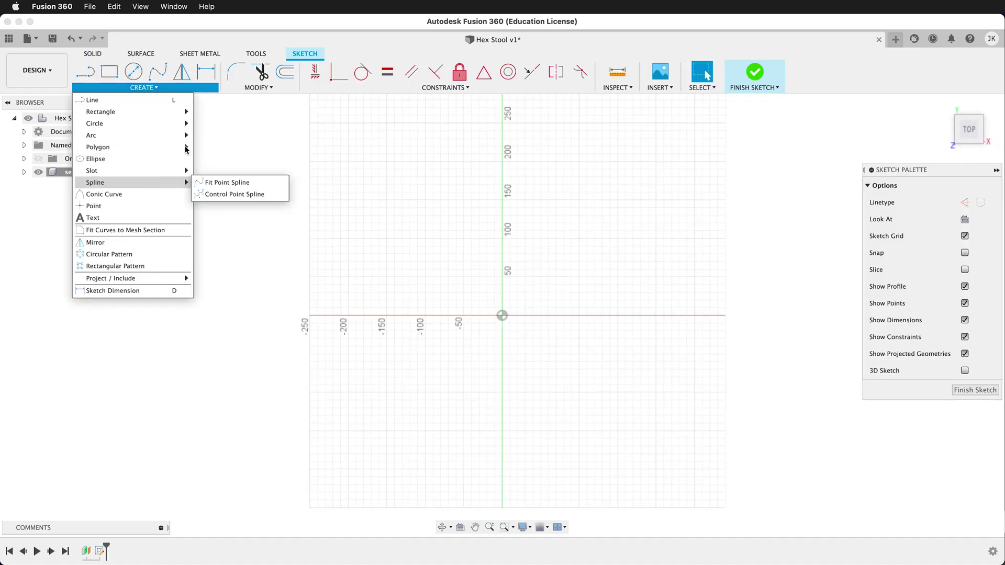
mouse_move(188, 146)
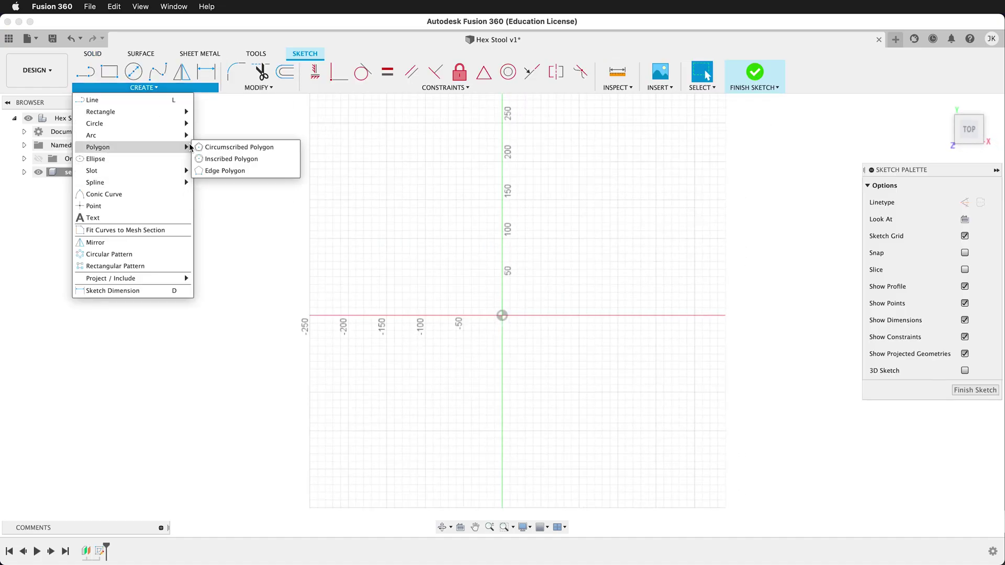
click(229, 164)
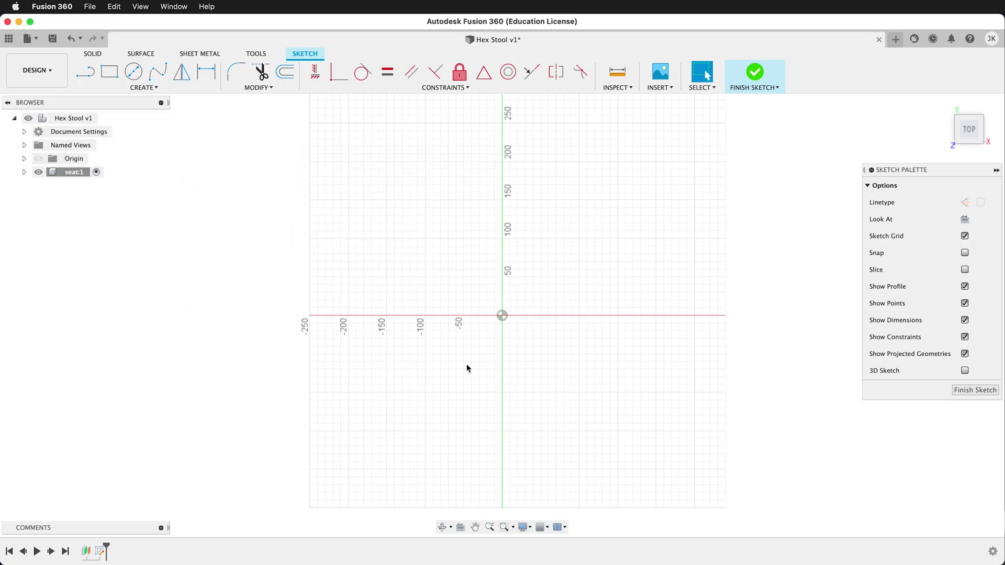
click(501, 315)
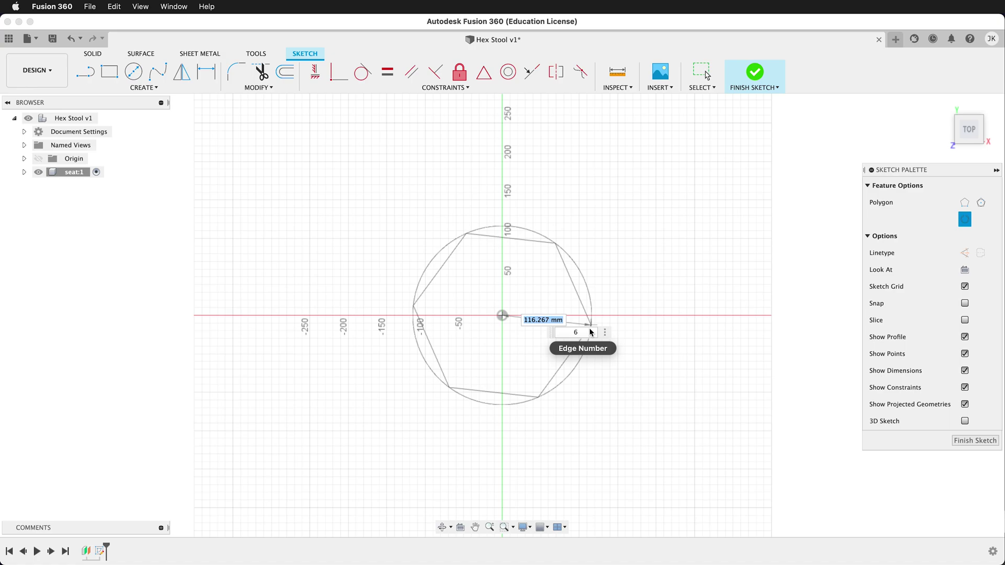
text(seat_diameter/2)
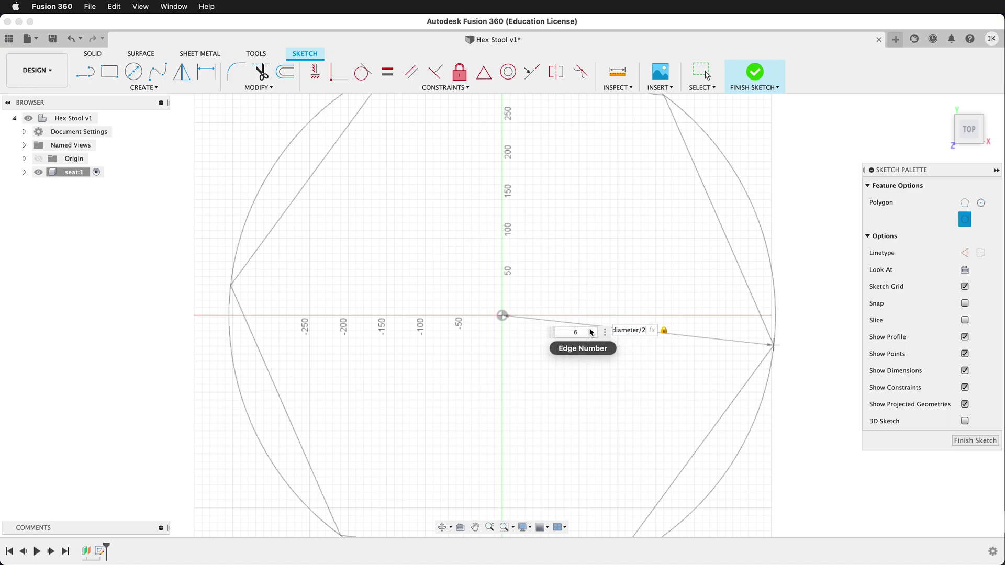
key(Return)
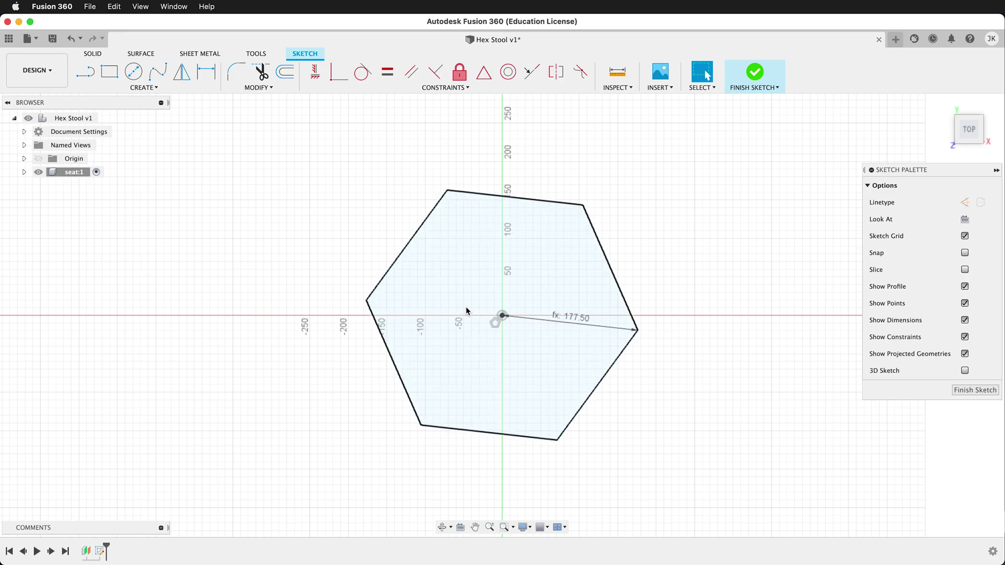
Constrain the hexagon's upper edge horizontal and finish the sketch
double_click(376, 313)
click(314, 72)
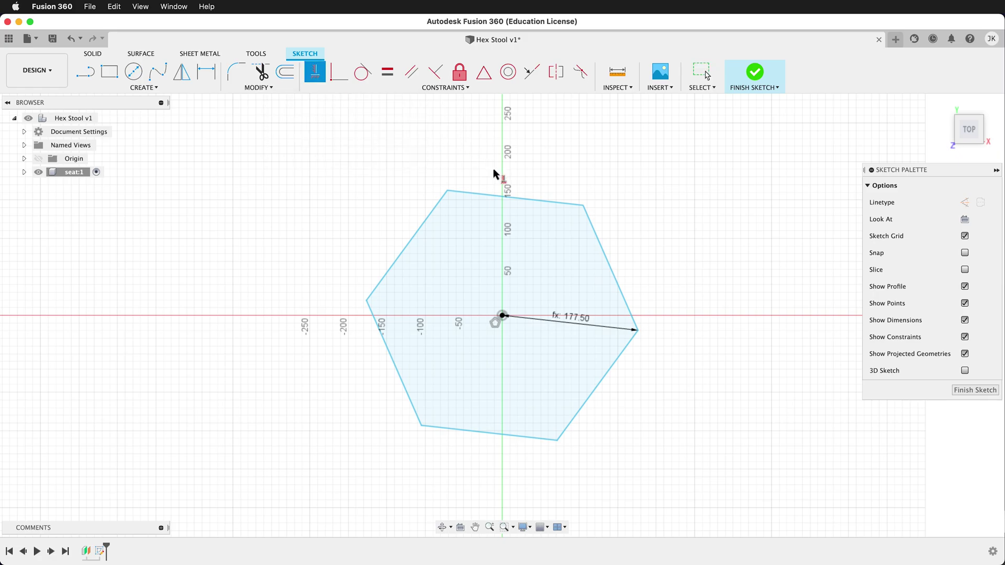
click(531, 202)
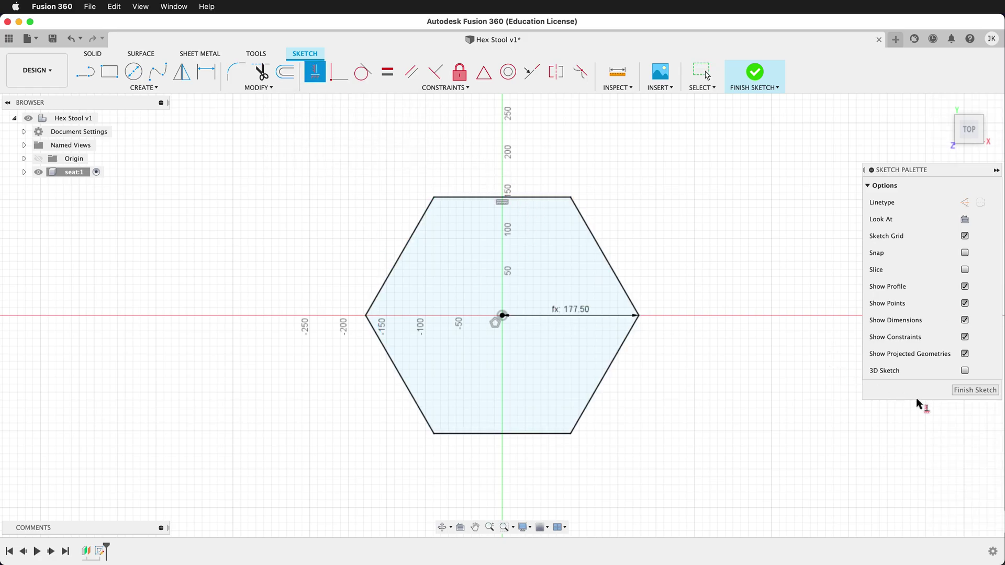
click(984, 391)
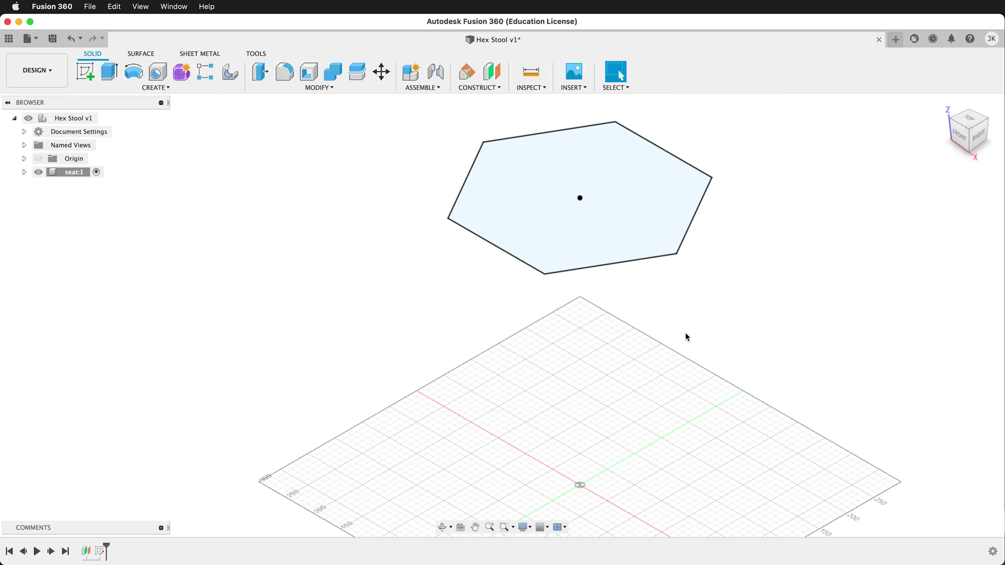
Extrude the hexagon profile by -ply as a new body
key(e)
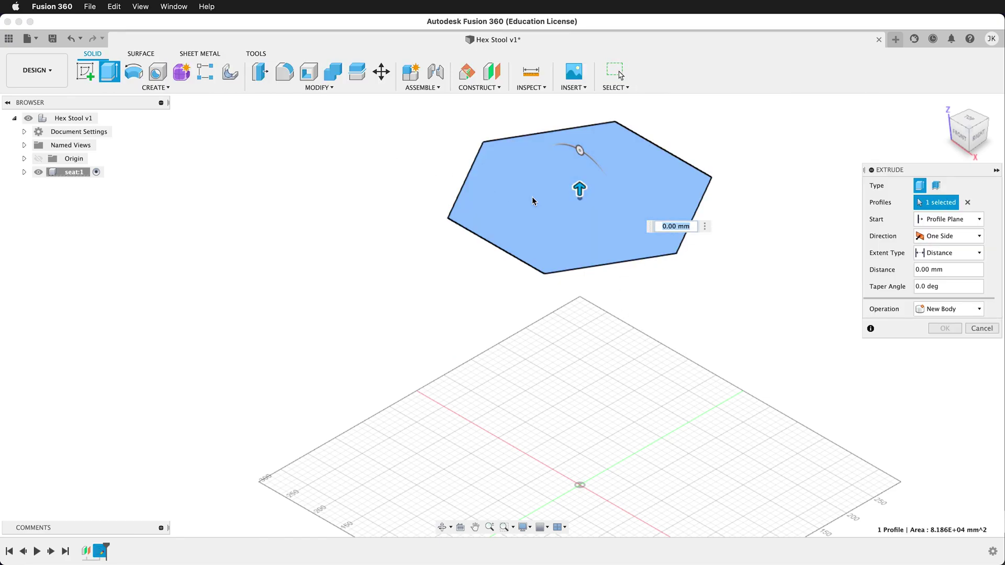
text(-ply)
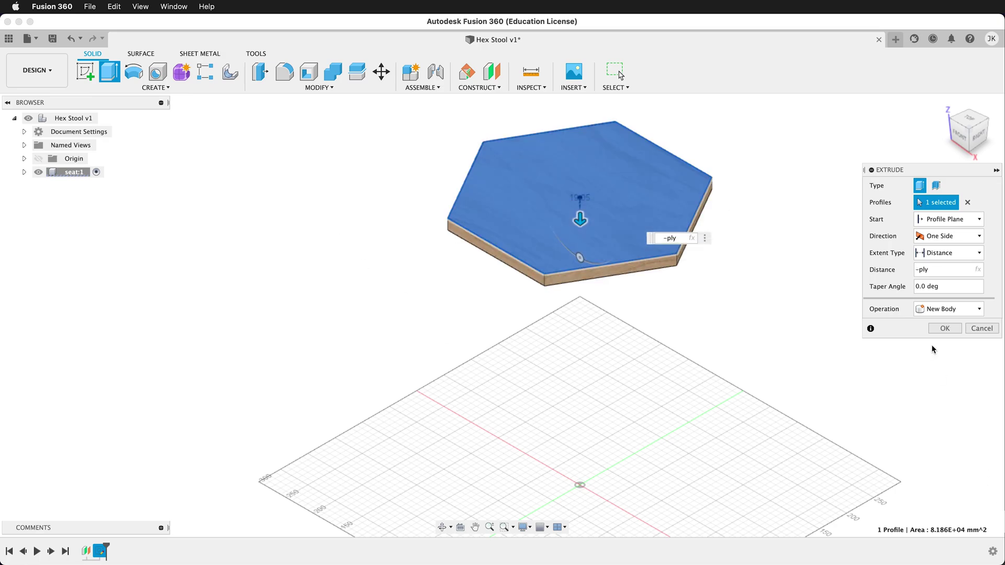
click(947, 308)
click(937, 358)
click(945, 328)
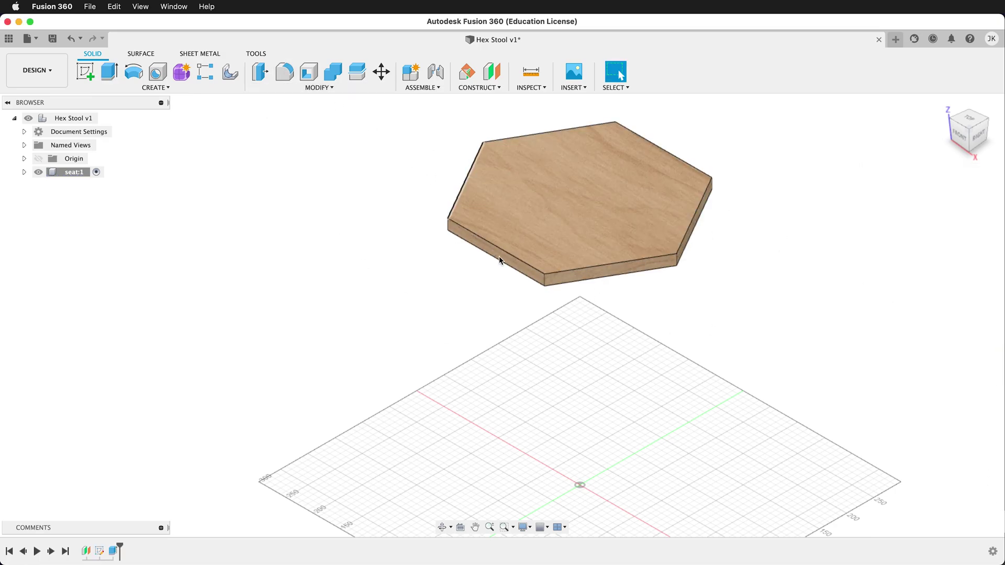
Fillet the six vertical corner edges of the seat with a 10 mm radius
key(f)
click(545, 278)
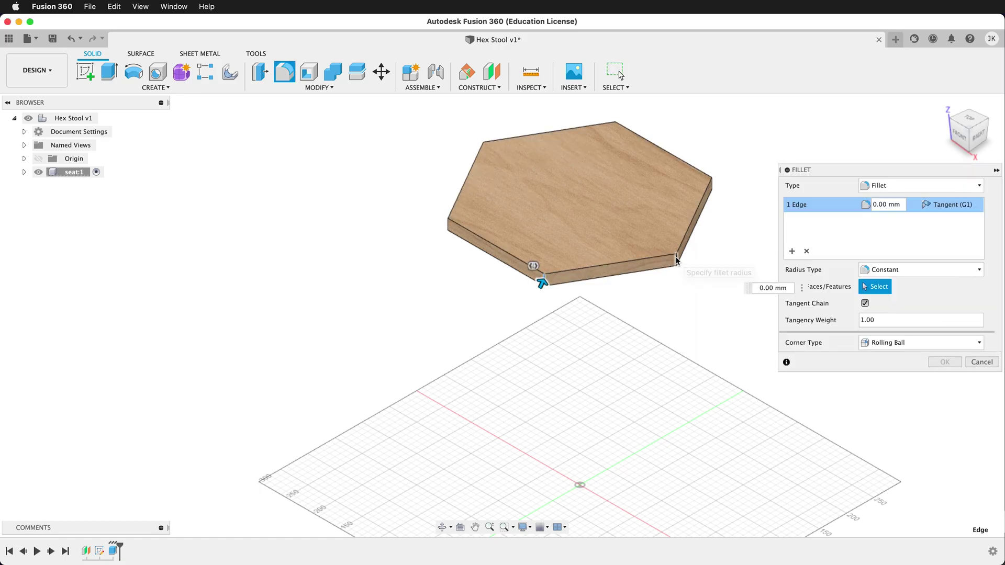
shift+middle_drag(675, 252, 575, 292)
click(696, 253)
shift+middle_drag(696, 256, 538, 274)
click(680, 255)
click(707, 189)
shift+middle_drag(707, 190, 602, 242)
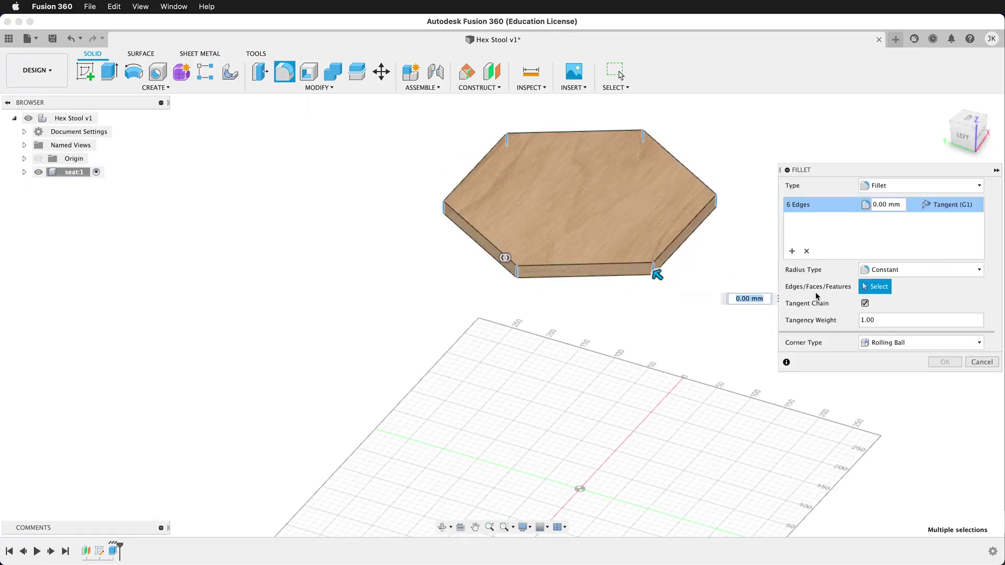
text(10)
key(Return)
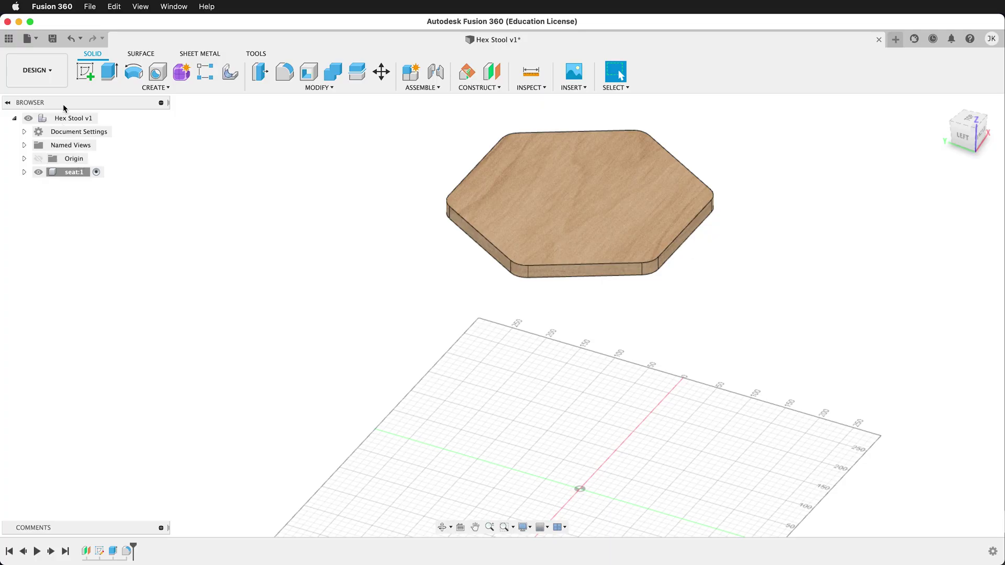
Create a new active component named leg 1 under the Hex Stool root
right_click(64, 118)
click(92, 139)
double_click(850, 236)
key(BackSpace)
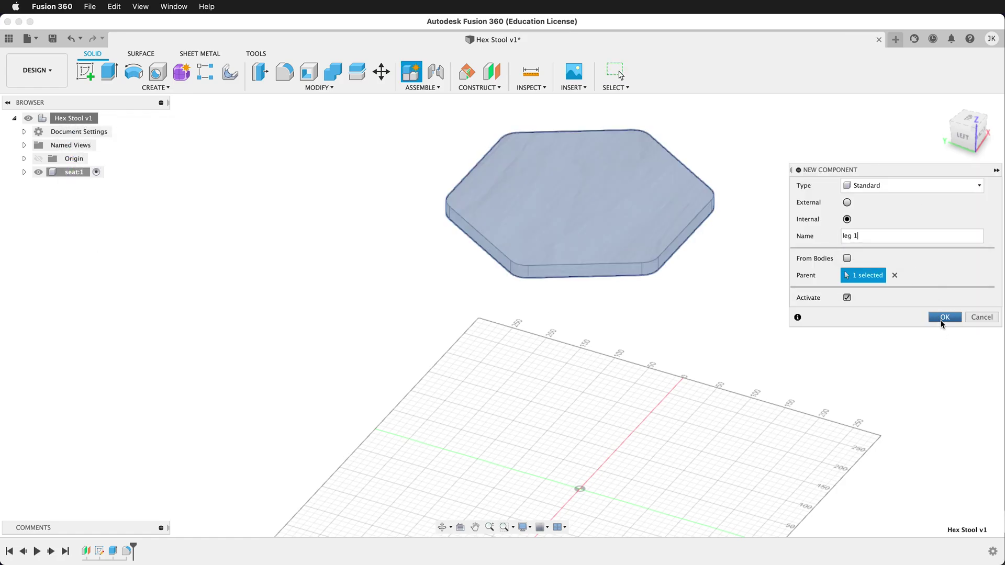
click(942, 319)
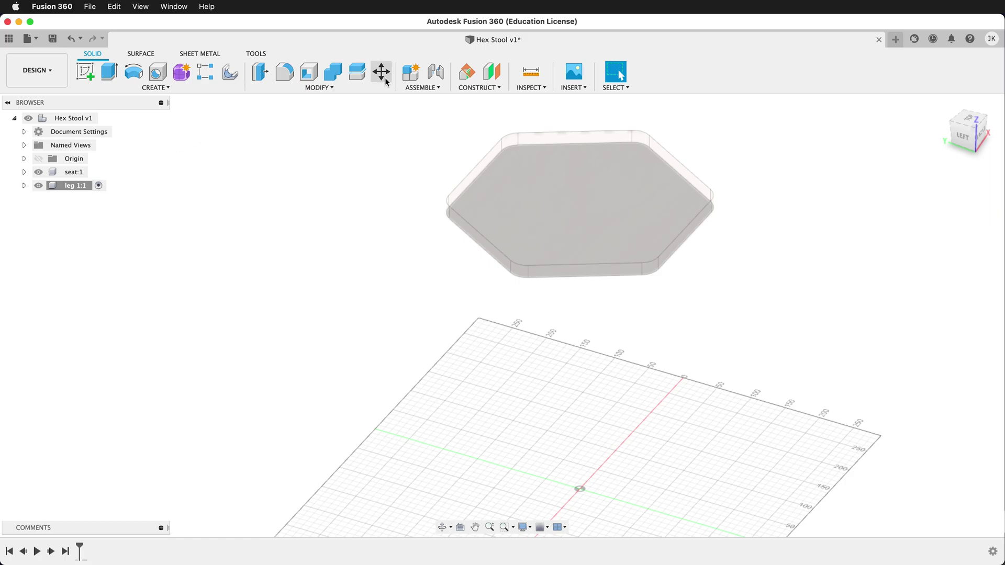
Start a sketch on the vertical YZ plane in leg 1 and project the seat body into it
click(85, 72)
mouse_move(409, 219)
shift+middle_down()
mouse_move(441, 256)
mouse_move(450, 249)
mouse_move(511, 269)
mouse_move(448, 265)
shift+middle_up()
click(495, 430)
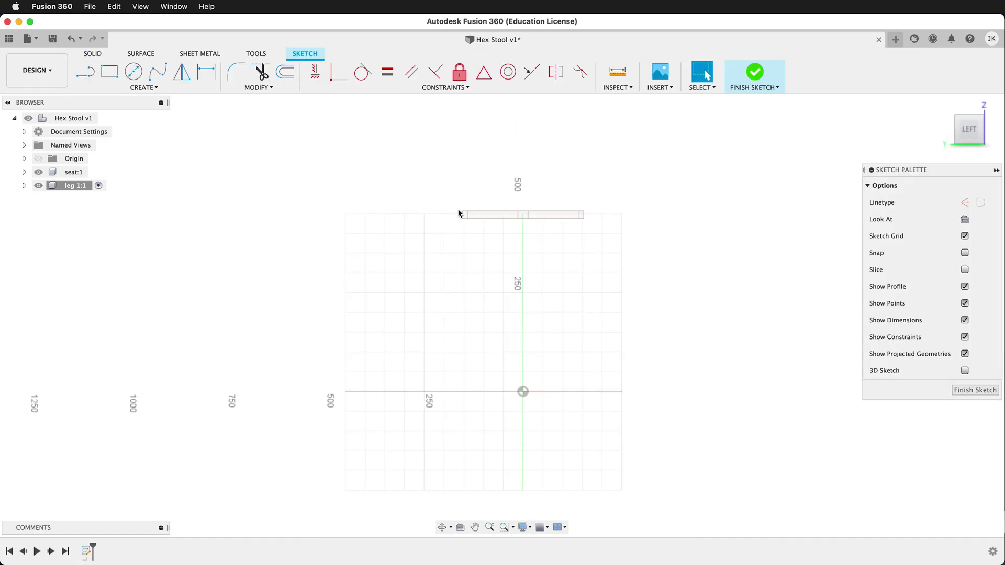
key(p)
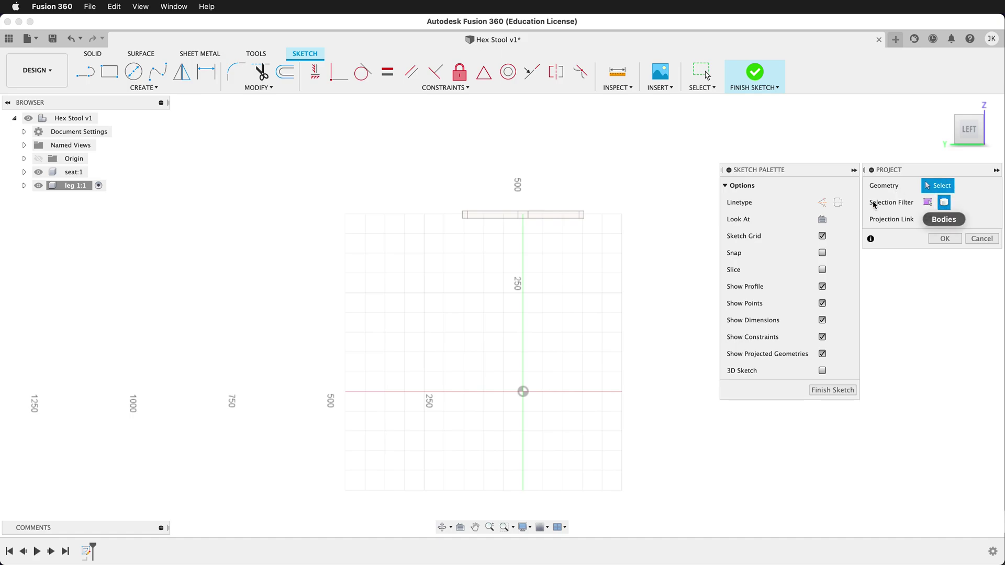
click(571, 215)
scroll(567, 218, up, 5)
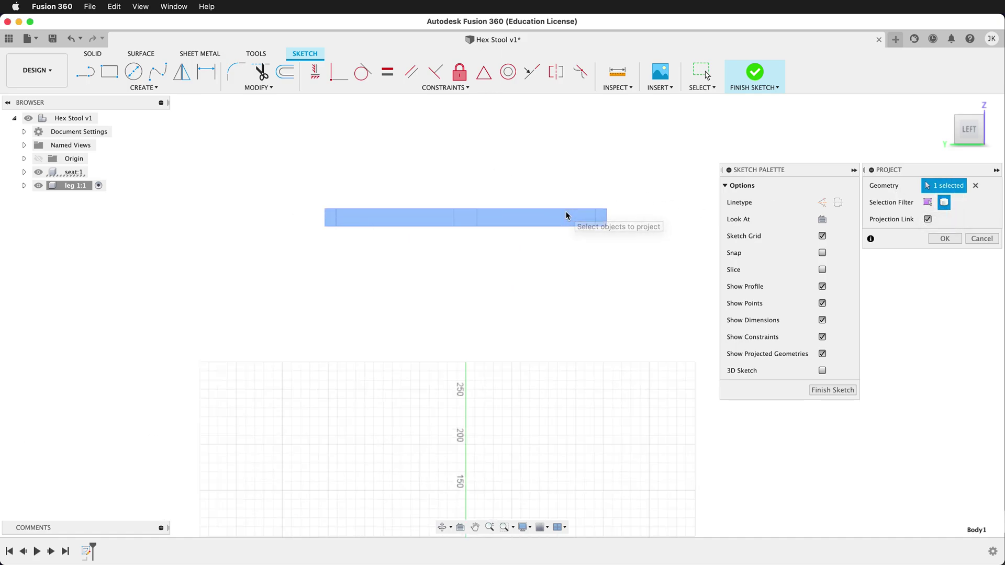
click(941, 239)
scroll(541, 256, down, 5)
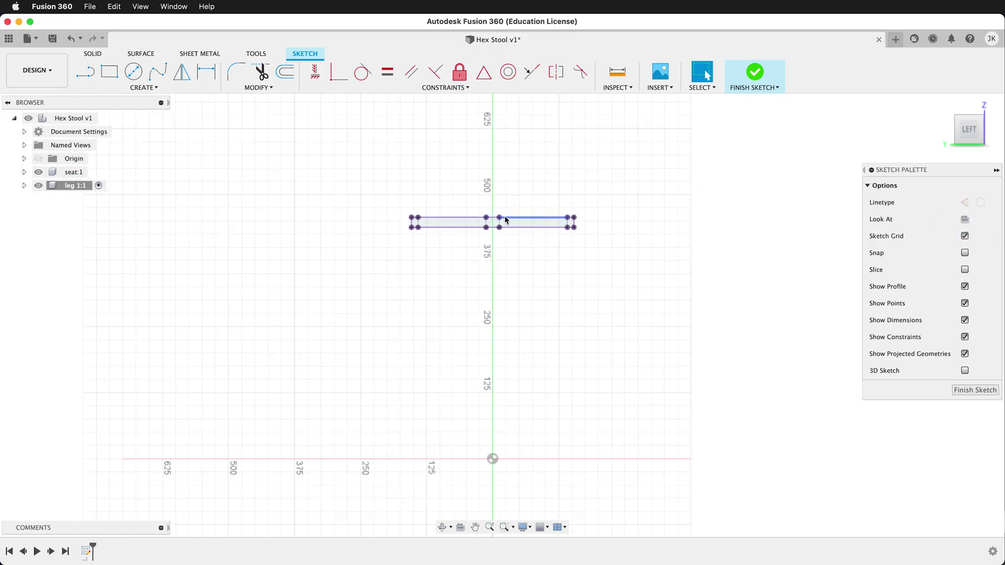
Draw a closed leg profile with a stepped top inside the projected seat, a notched inner side and a slanted leg ending near the horizontal axis
click(85, 72)
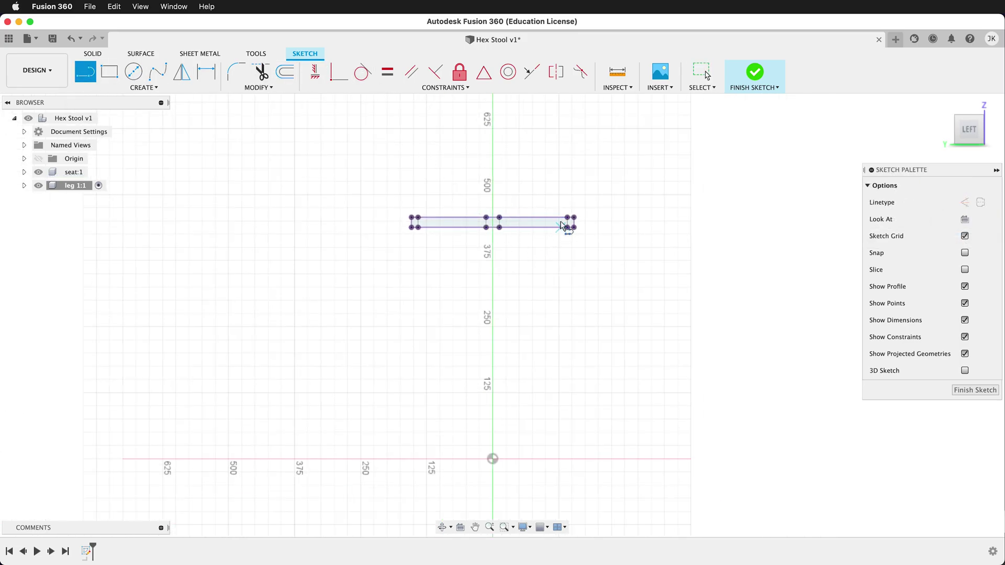
scroll(526, 233, up, 5)
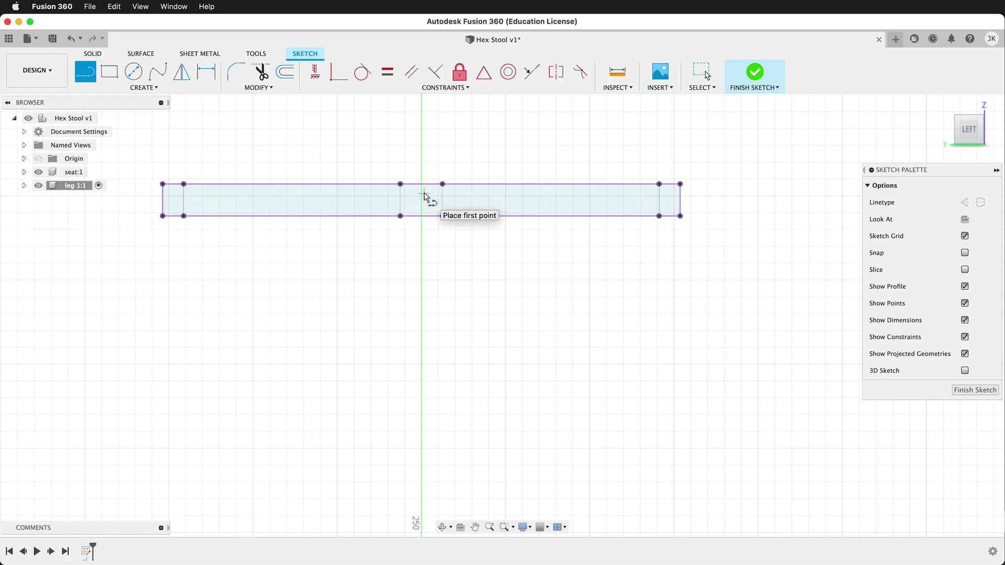
scroll(426, 196, down, 2)
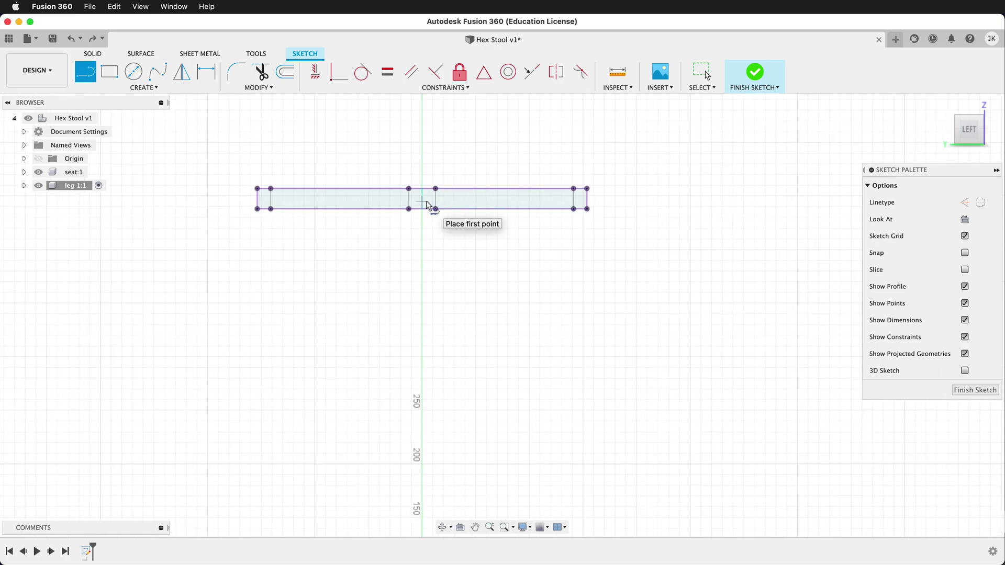
scroll(431, 206, up, 3)
click(431, 206)
scroll(426, 272, down, 3)
click(427, 281)
click(464, 281)
click(498, 515)
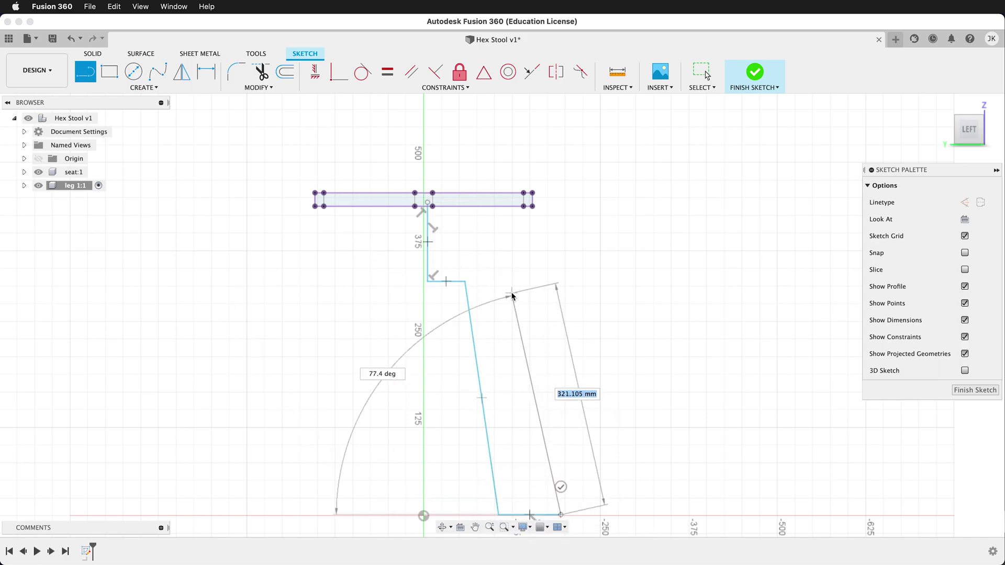
click(502, 198)
scroll(500, 200, up, 5)
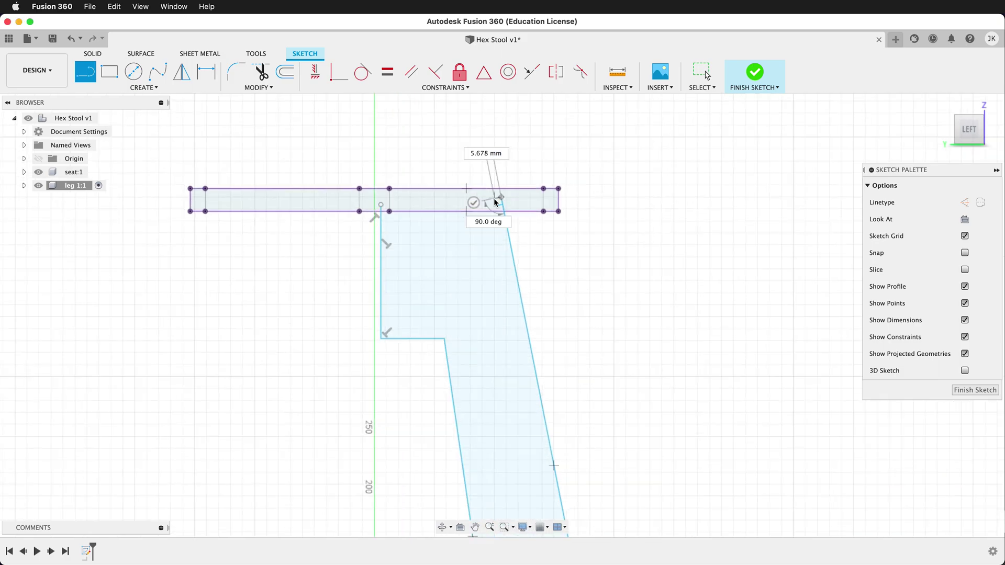
click(408, 192)
click(302, 209)
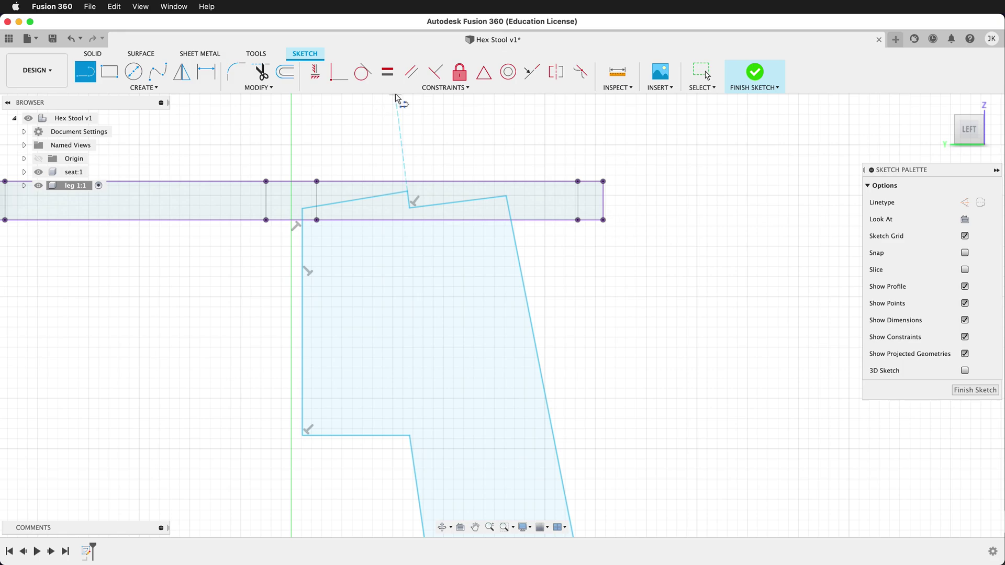
Constrain both top edges of the leg's step horizontal, and try to constrain the inner side edge vertical
click(314, 71)
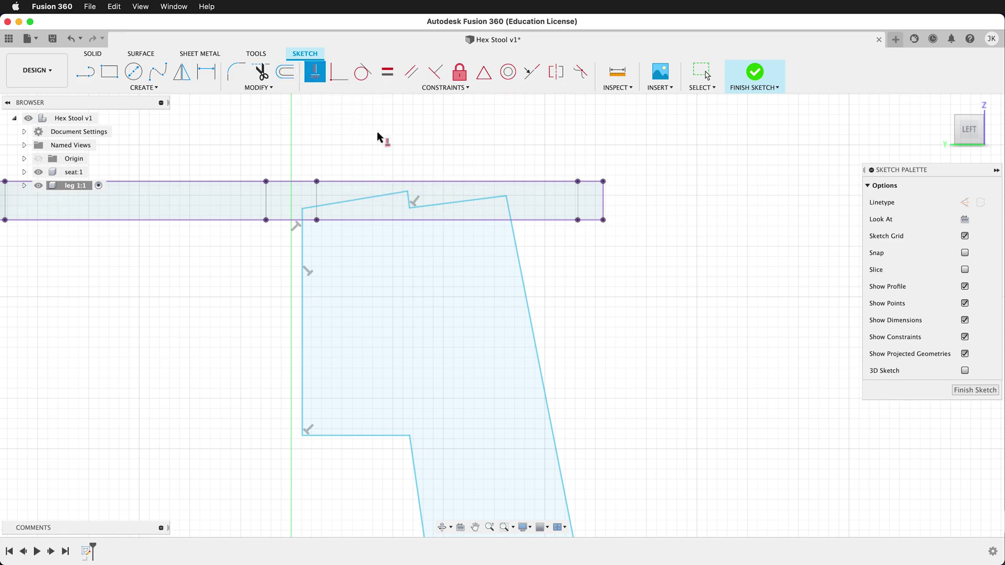
click(377, 198)
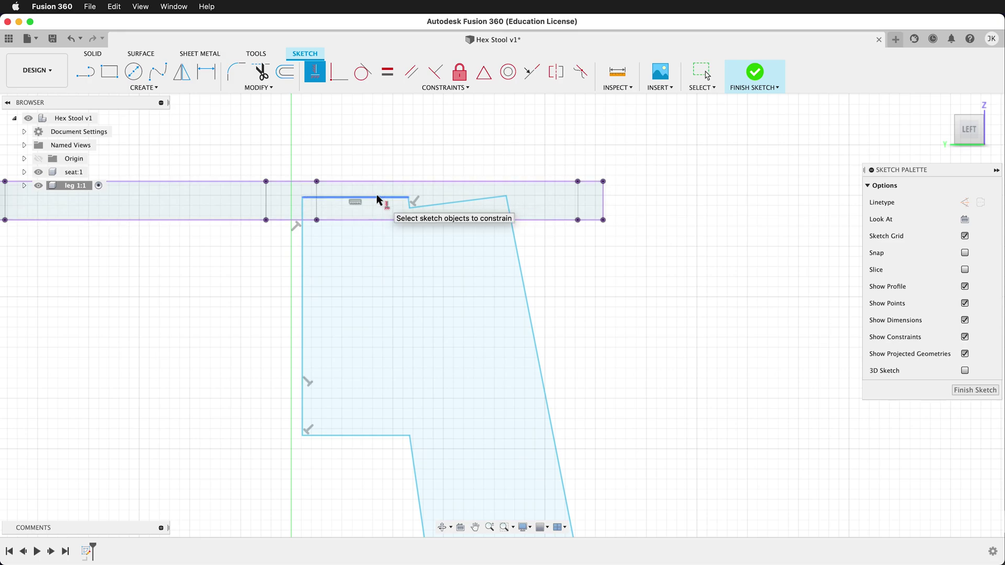
click(472, 205)
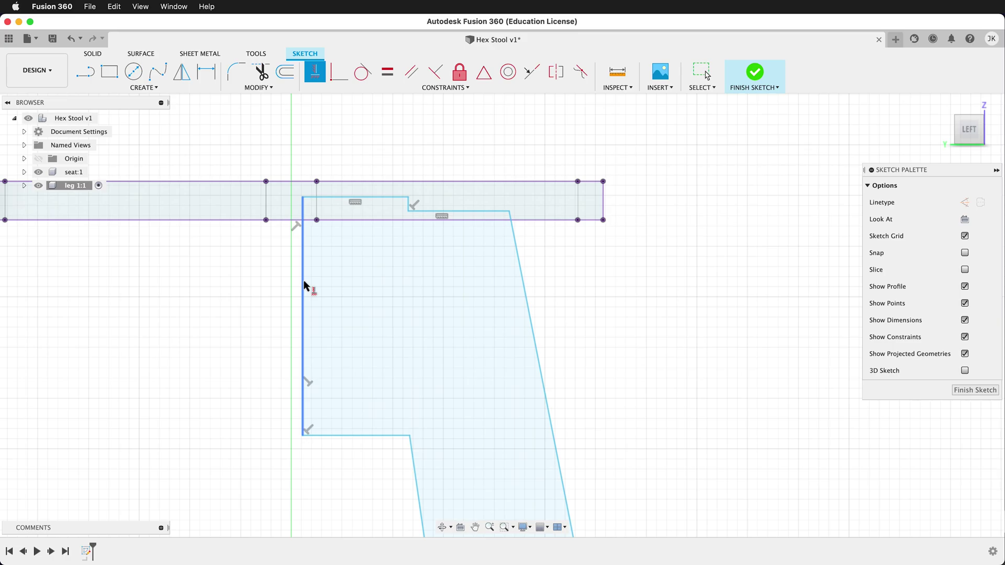
click(302, 258)
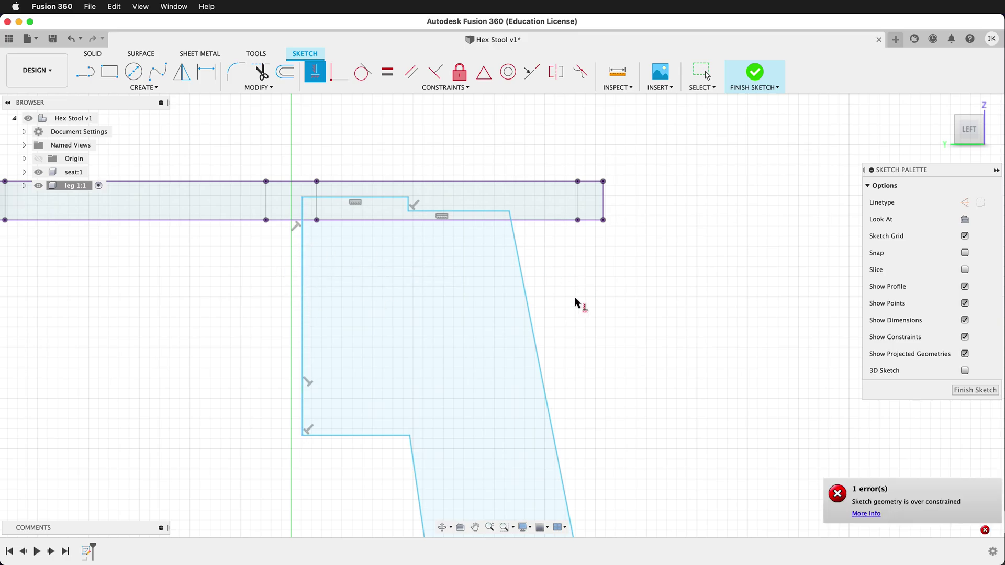
Constrain the leg's bottom edge coincident with the sketch origin
scroll(562, 267, down, 5)
scroll(561, 270, down, 3)
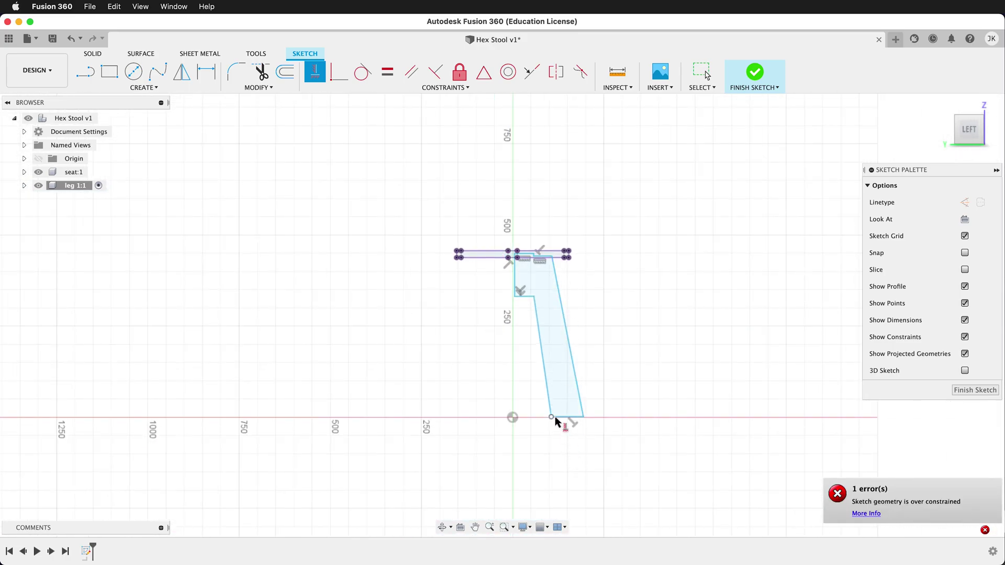
scroll(566, 425, up, 5)
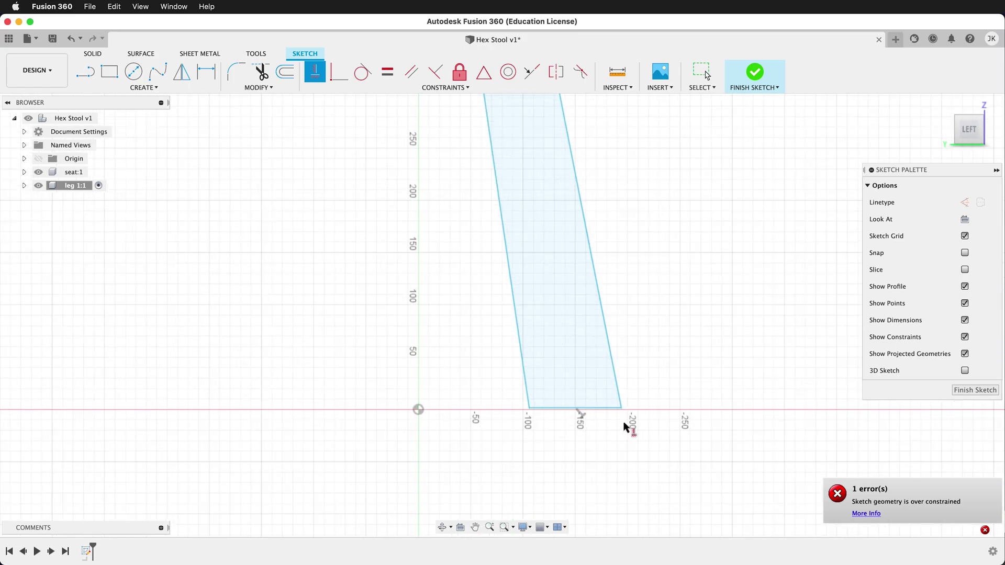
scroll(586, 424, down, 3)
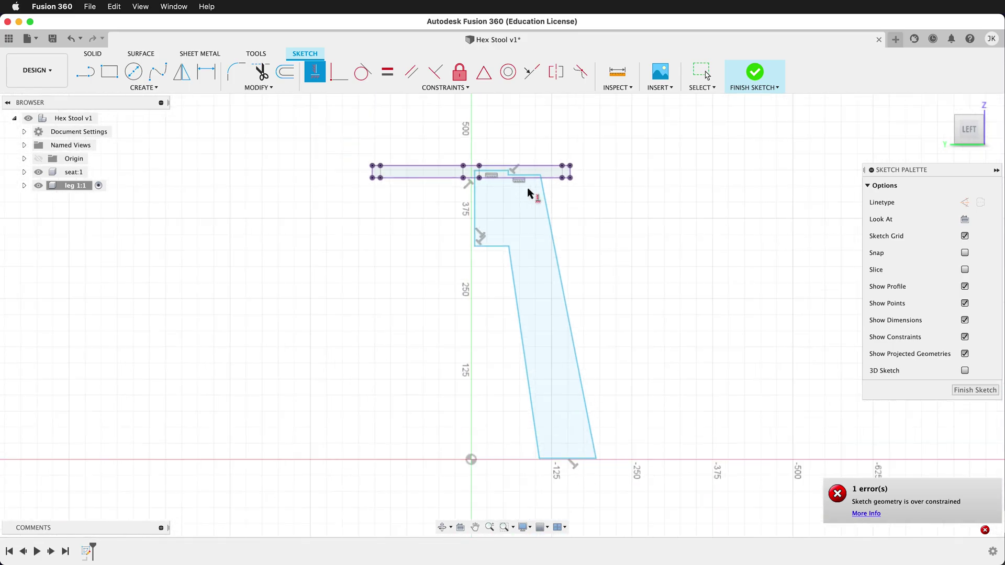
click(339, 71)
scroll(548, 479, up, 5)
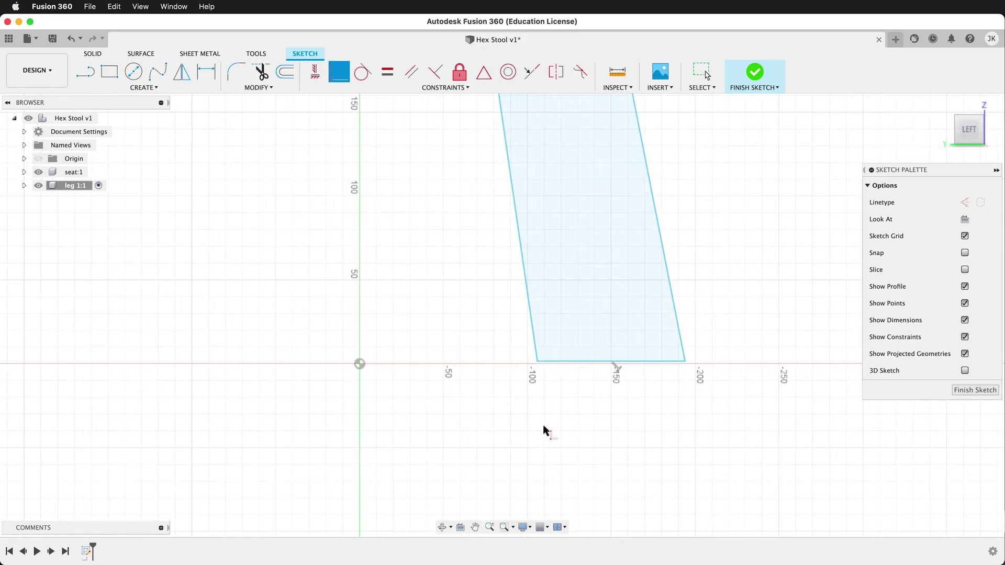
click(557, 361)
click(361, 363)
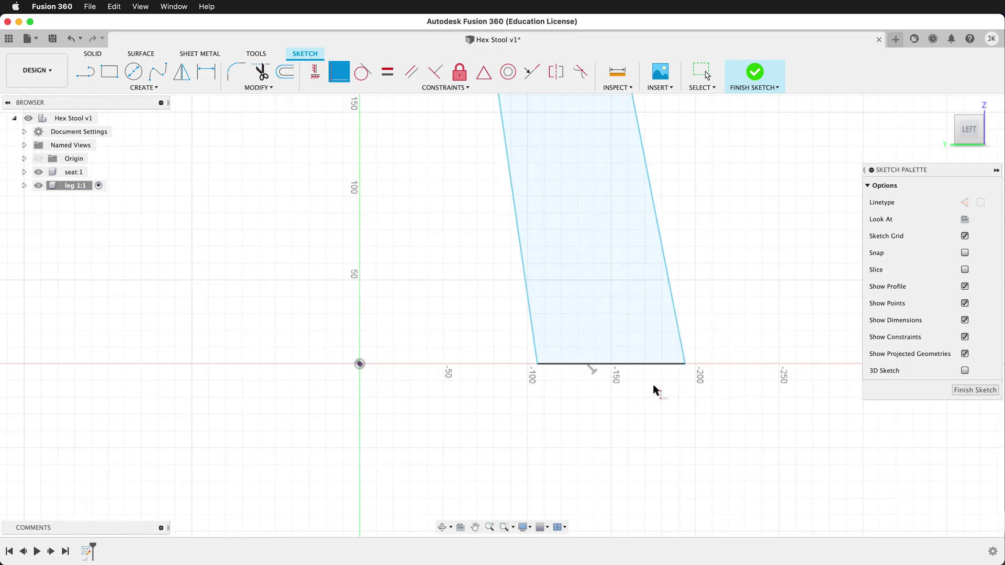
Constrain the lower top edge of the leg's step collinear with the underside of the projected seat
scroll(623, 403, down, 5)
scroll(538, 143, up, 6)
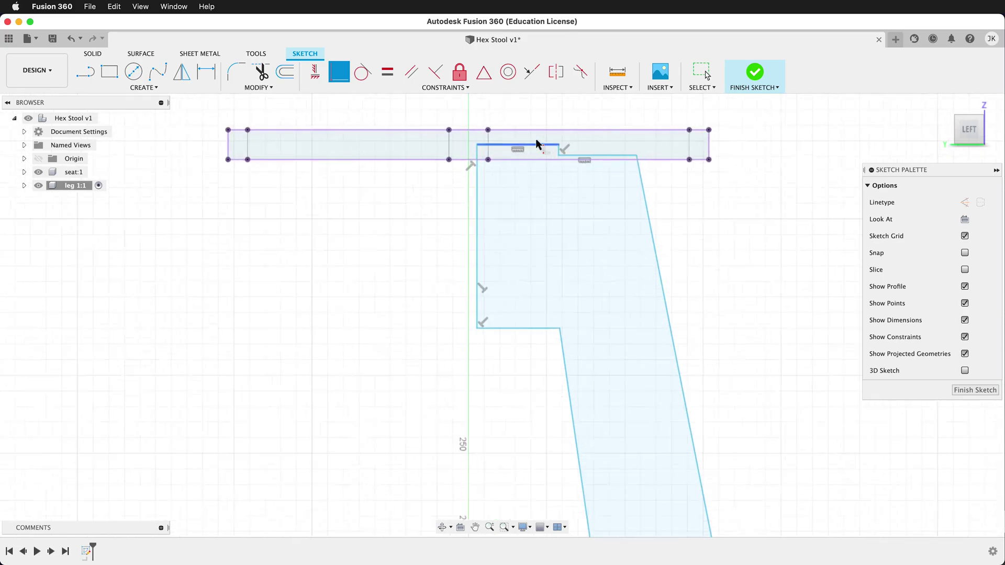
click(636, 176)
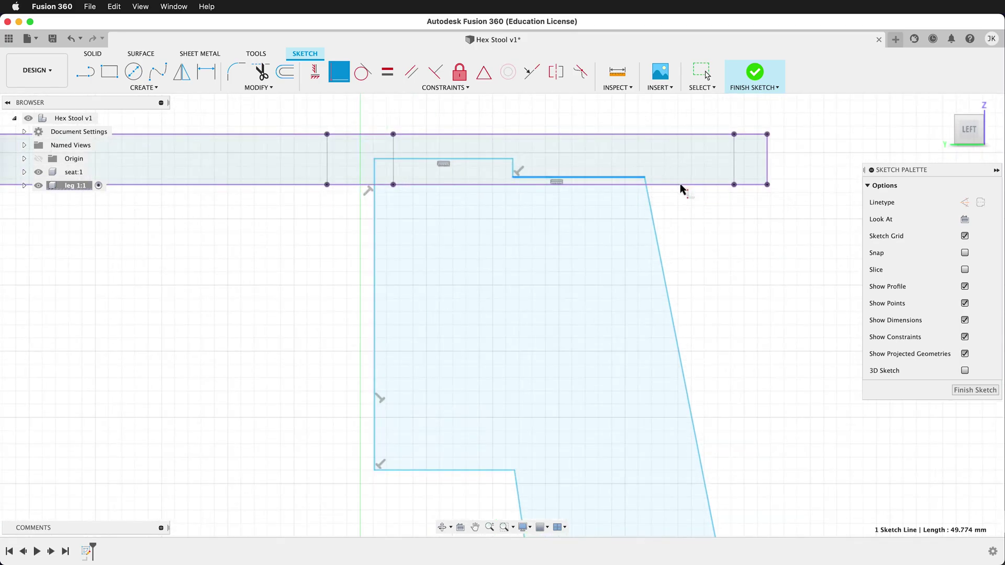
click(537, 72)
click(657, 185)
Constrain the leg's inner vertical edge coincident with the sketch origin
click(374, 283)
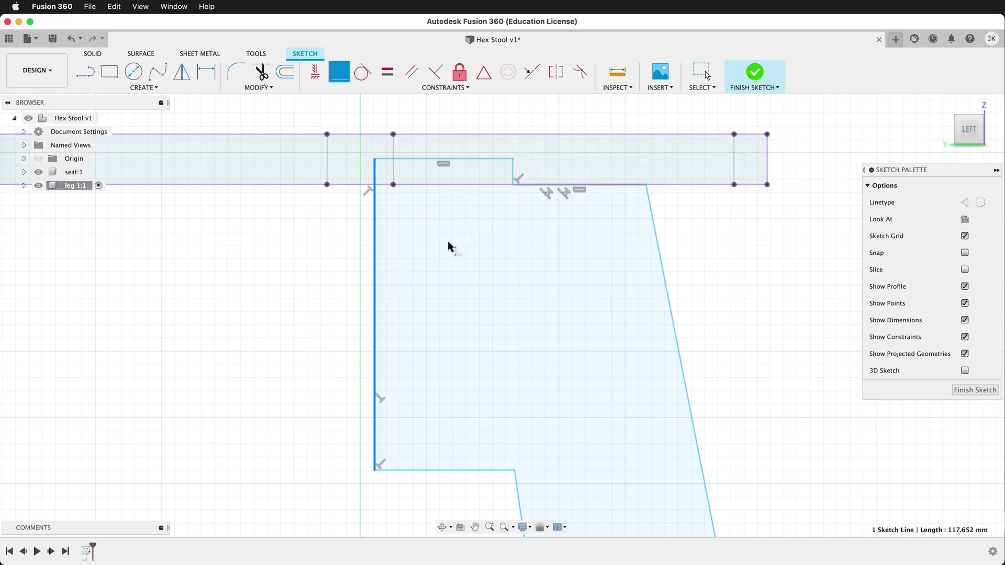
scroll(448, 251, down, 5)
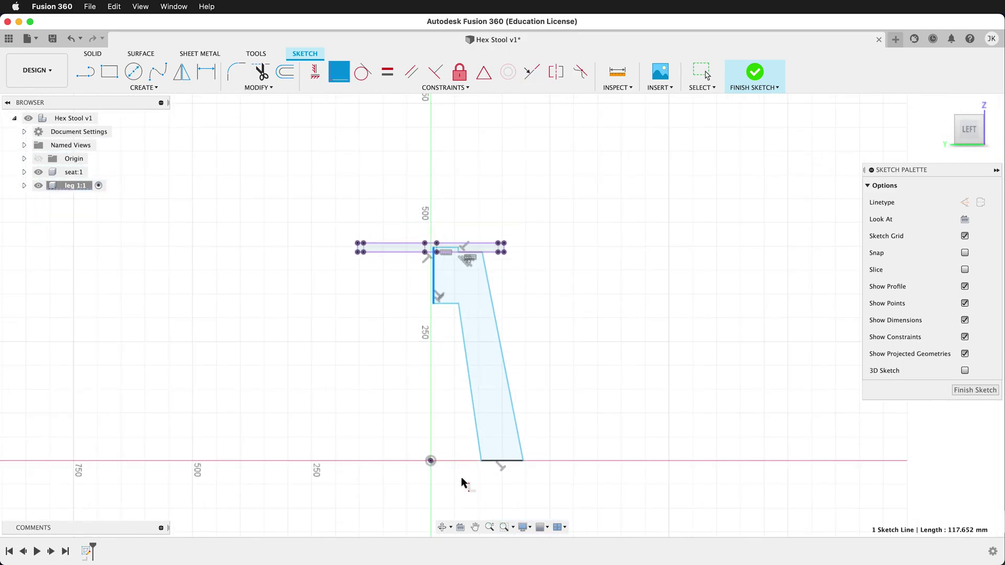
click(432, 464)
Convert the leg's inner vertical edge on the centre axis to a construction line
scroll(437, 314, up, 3)
scroll(442, 329, up, 3)
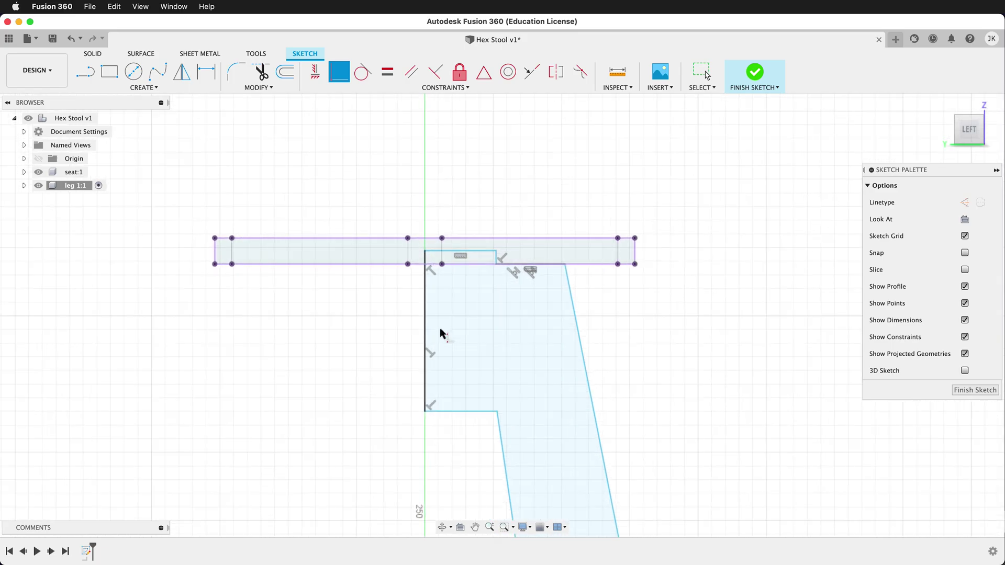
click(964, 202)
click(411, 298)
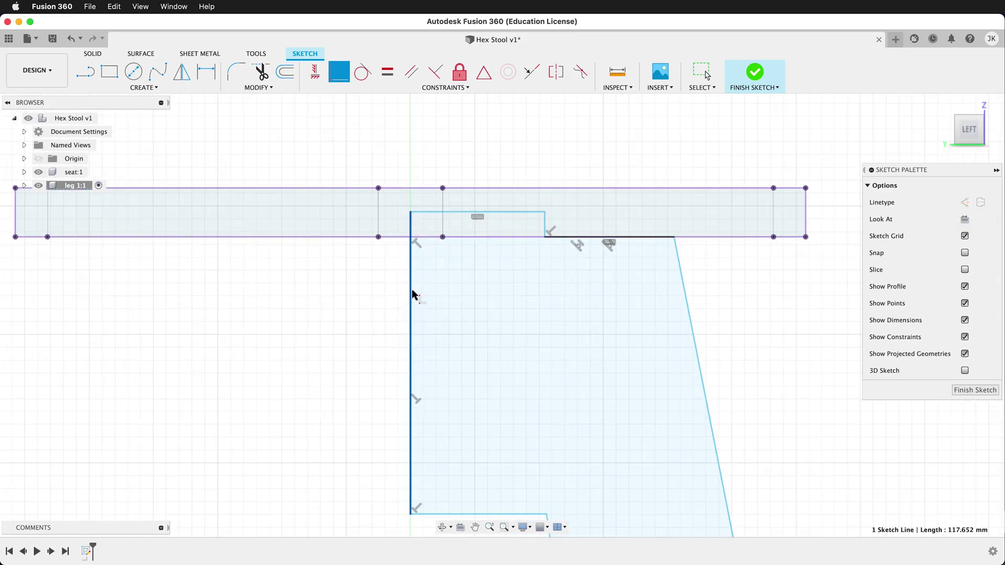
click(964, 202)
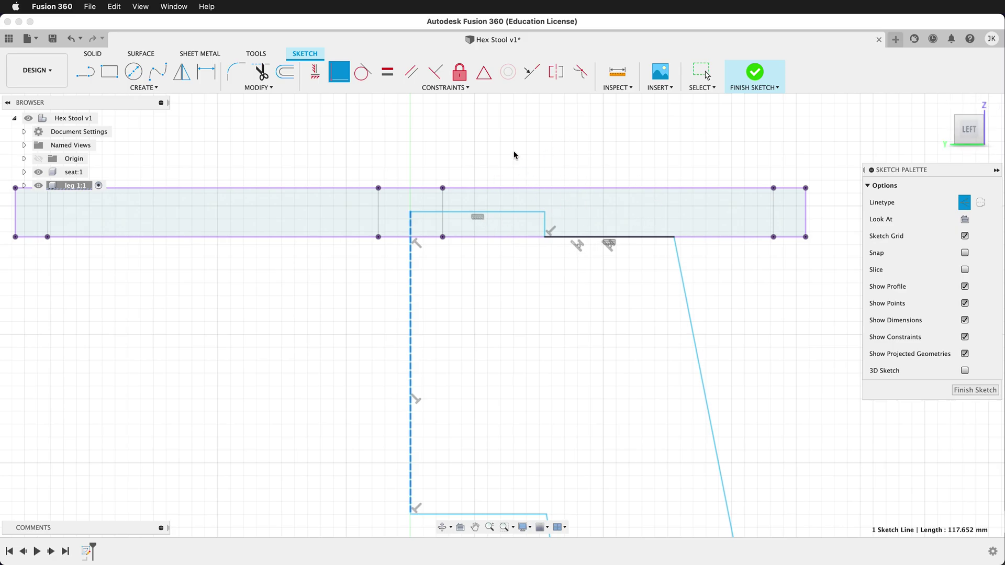
Dimension the height between the two top edges of the leg's step as ply/2
key(d)
scroll(546, 215, up, 5)
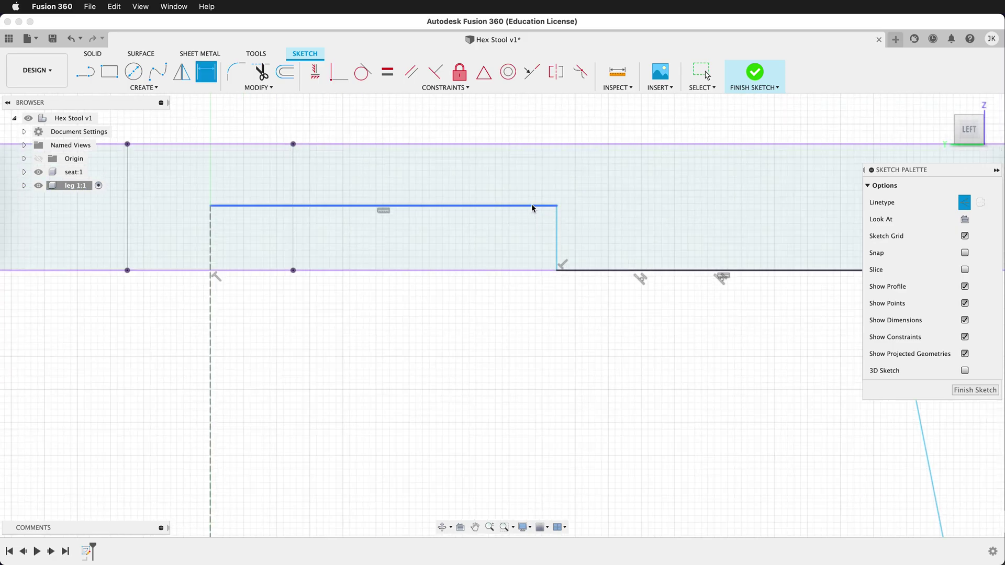
click(522, 206)
scroll(519, 202, down, 2)
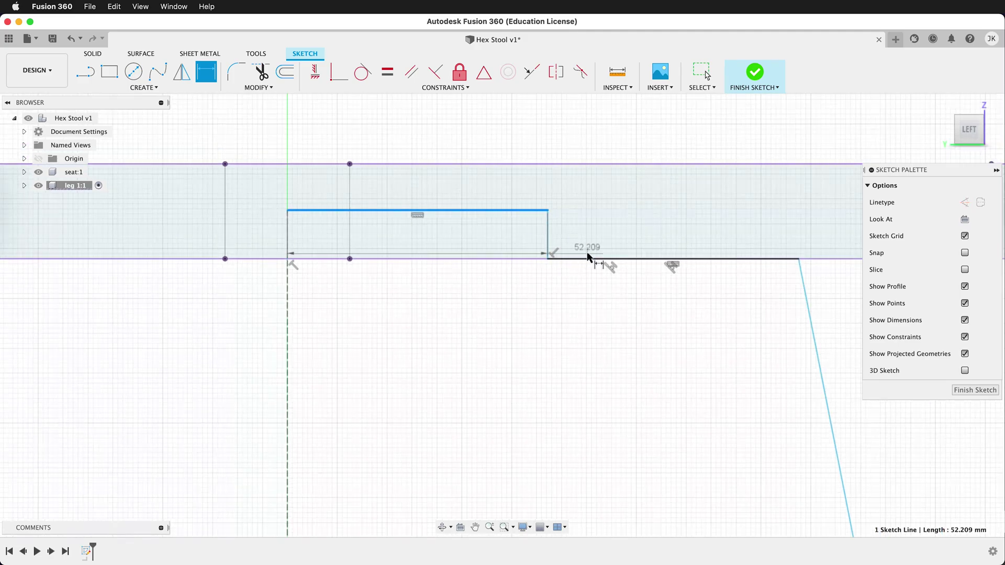
click(588, 257)
click(596, 231)
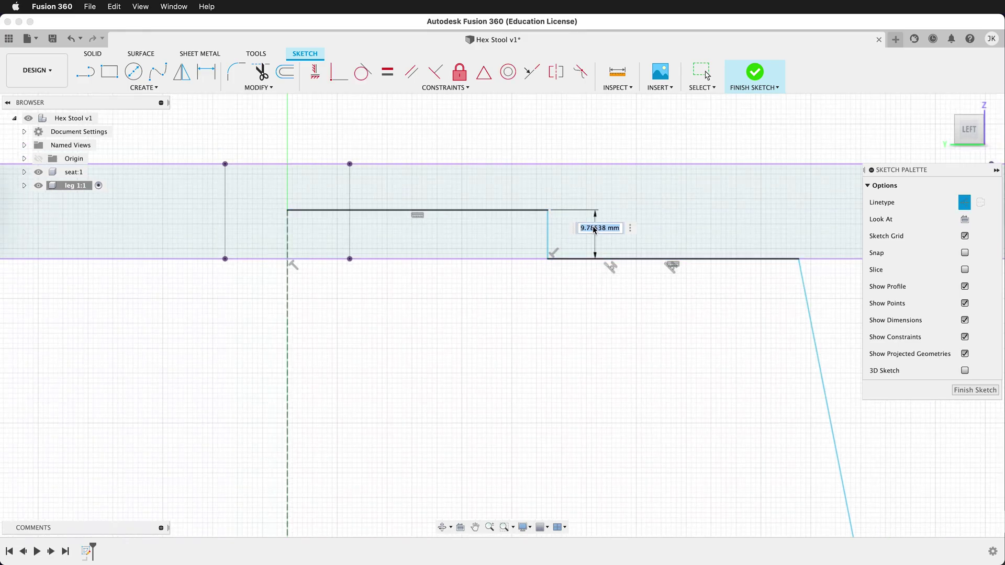
text(ply/2)
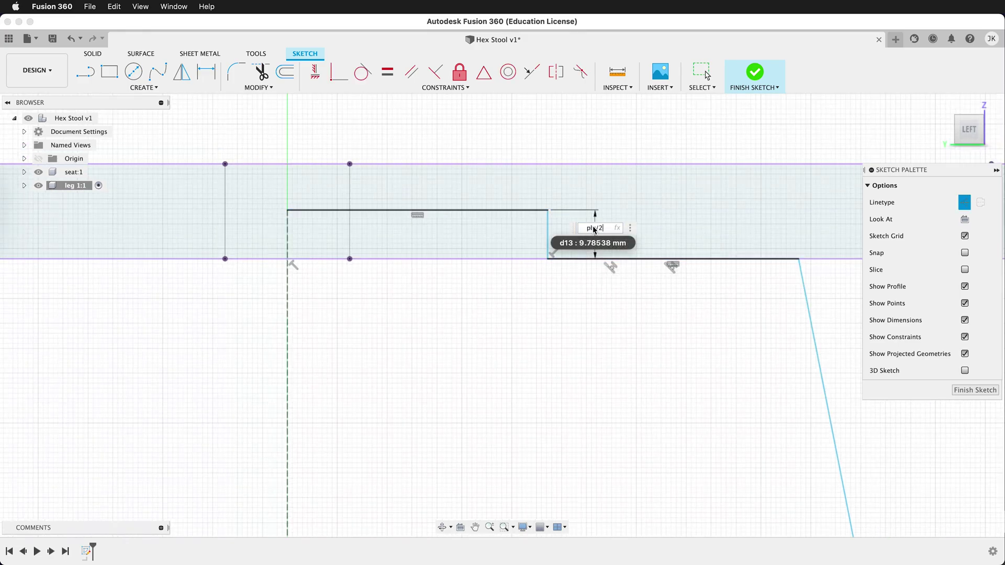
key(Return)
Dimension the upper top edge of the leg's step as seat_diameter/4, for a length of 88.75 mm
scroll(558, 157, down, 3)
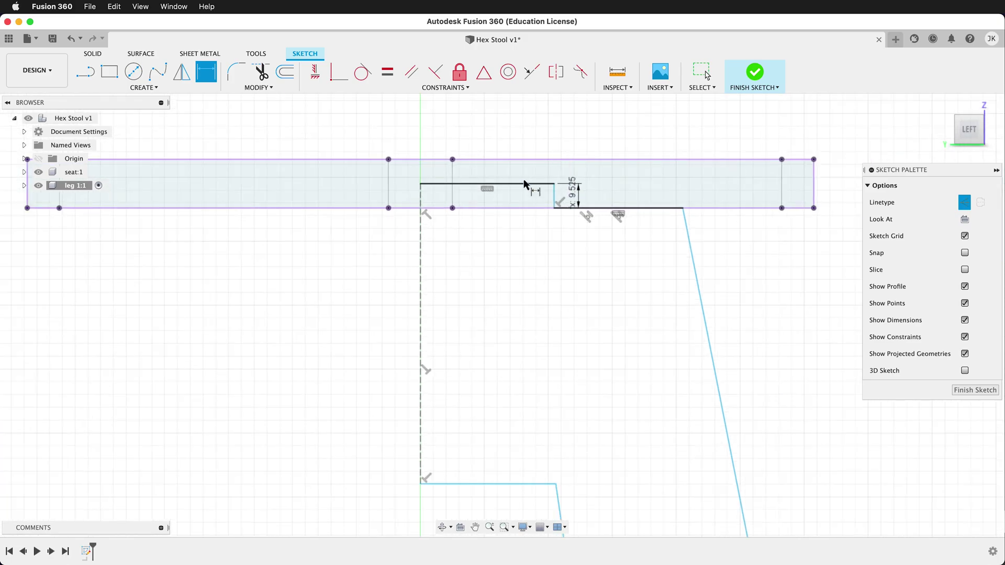
click(525, 184)
click(469, 152)
text(e)
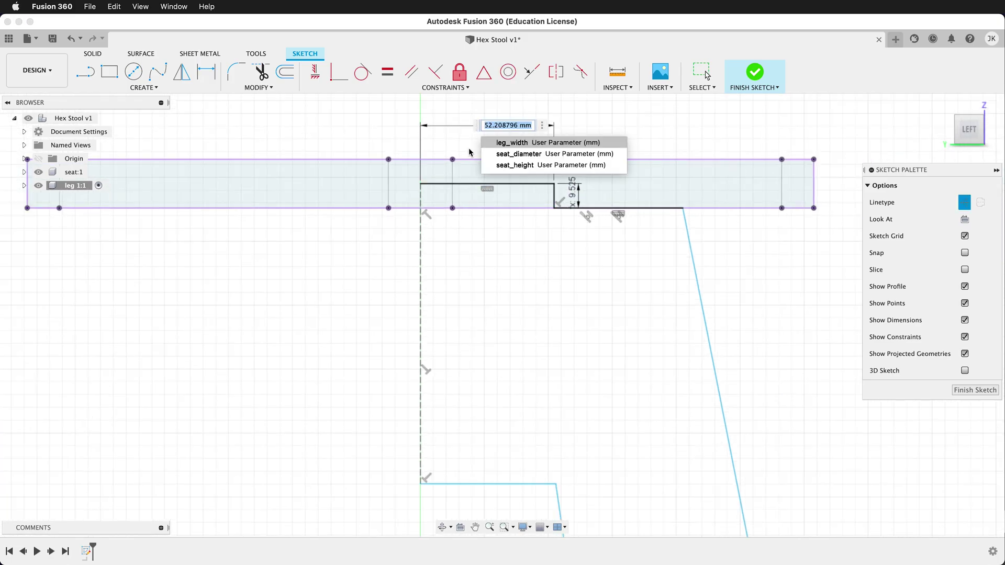
key(Down)
key(Return)
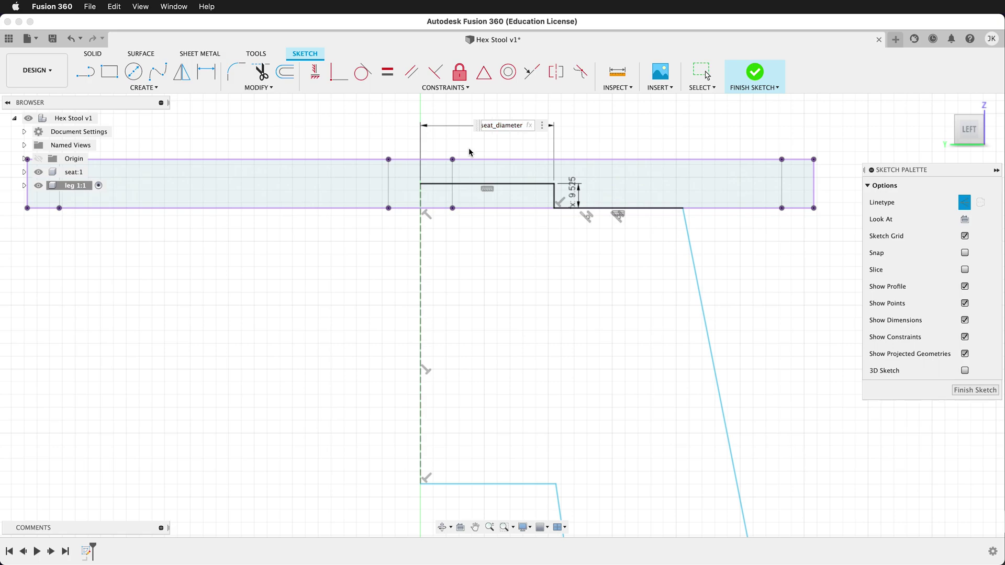
key(Return)
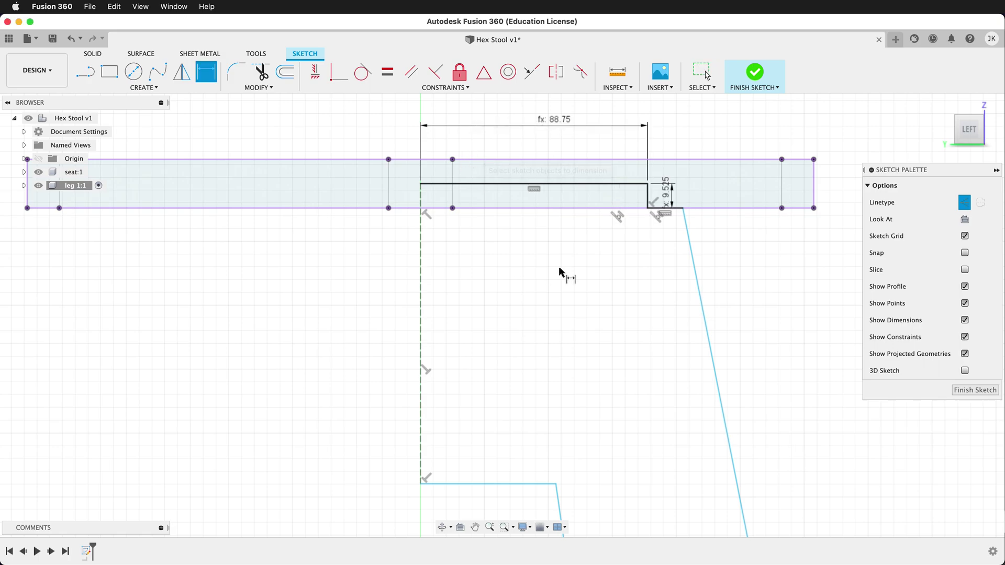
Dimension the lower top edge of the leg's step as seat_diameter/8
click(670, 209)
click(588, 257)
text(s)
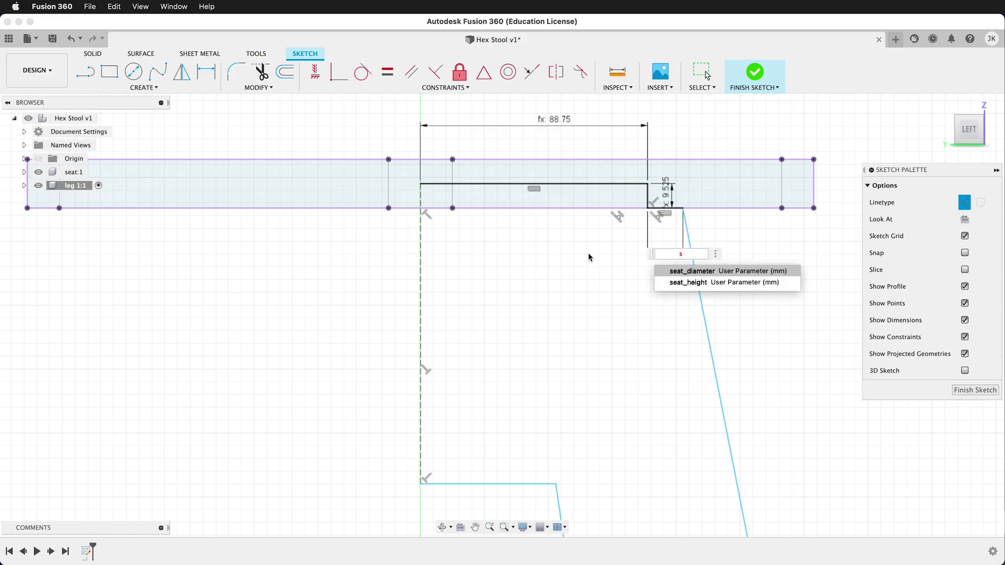
key(Return)
text(/8)
key(Return)
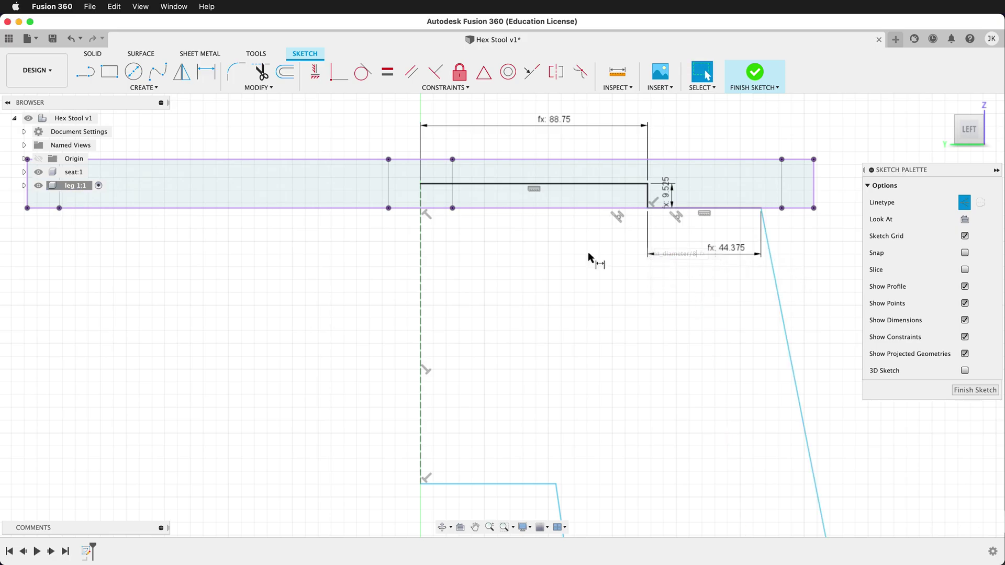
Constrain the inner and outer slanted edges of the leg parallel to each other
scroll(752, 242, down, 10)
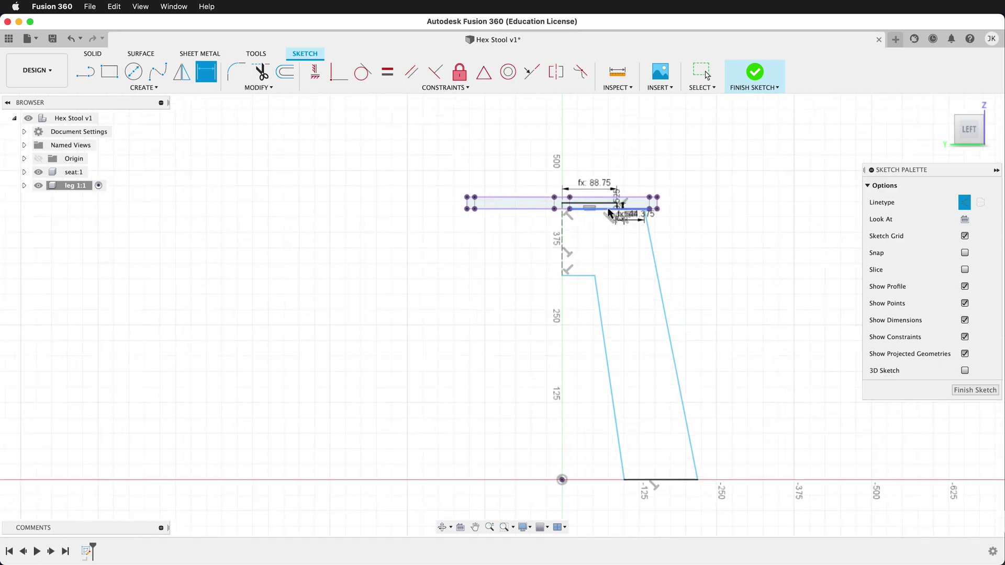
scroll(657, 320, up, 3)
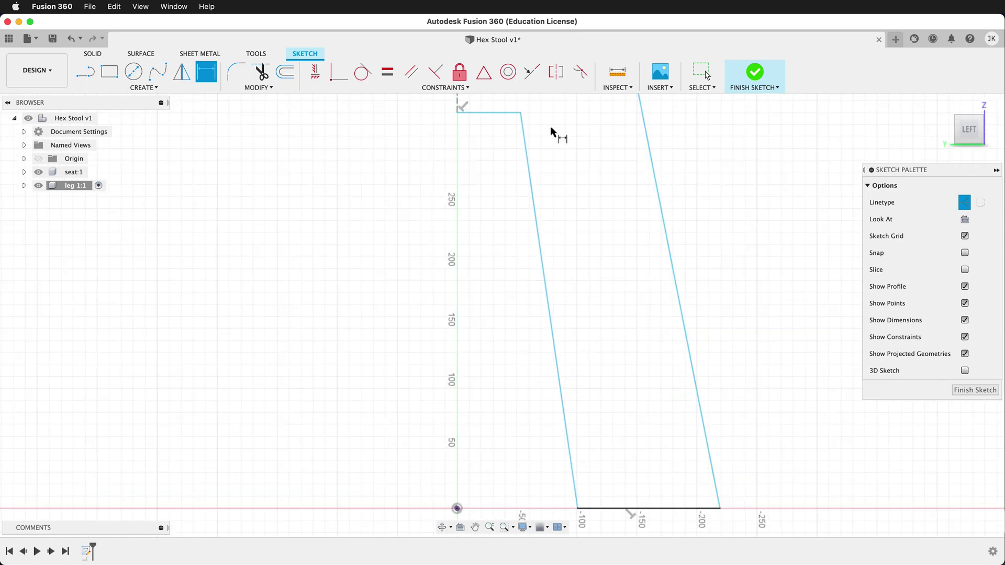
click(411, 72)
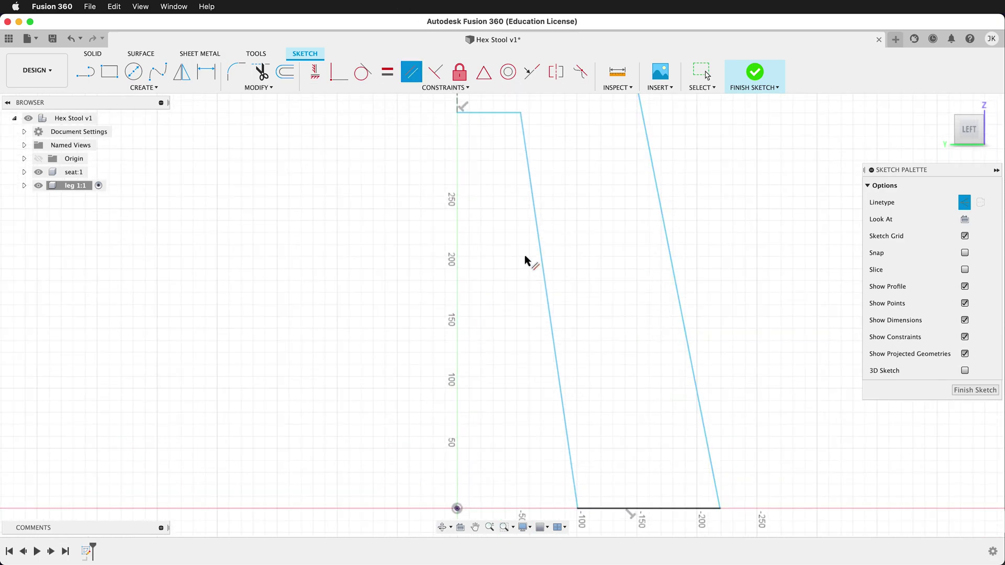
click(542, 283)
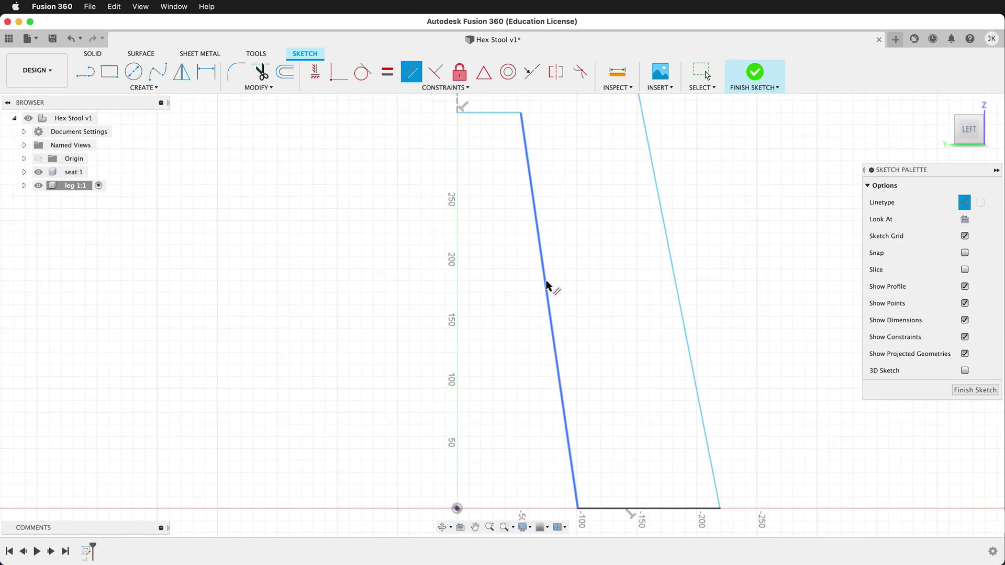
click(675, 279)
Dimension the leg's bottom edge with the leg_width parameter
scroll(605, 182, down, 3)
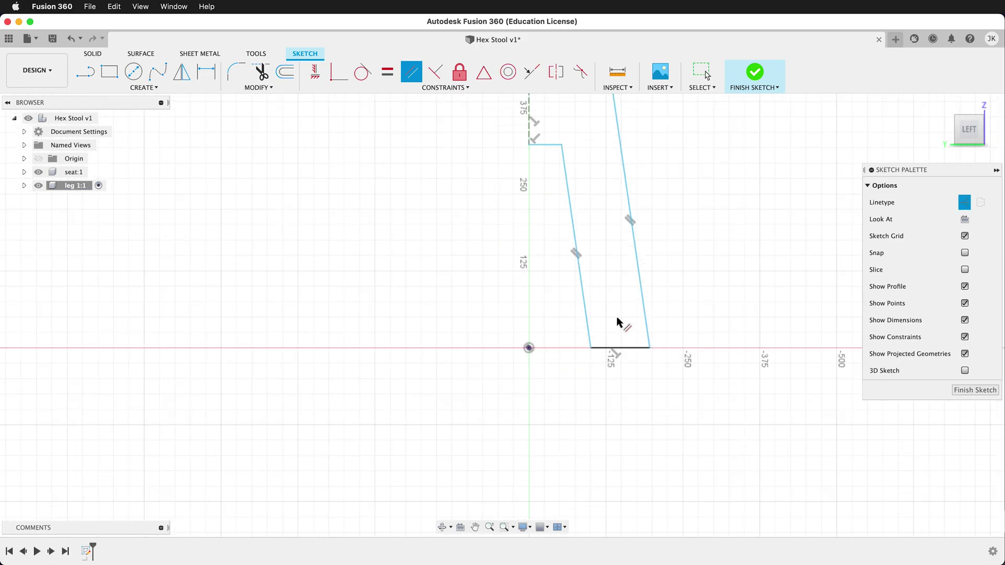
key(d)
click(622, 348)
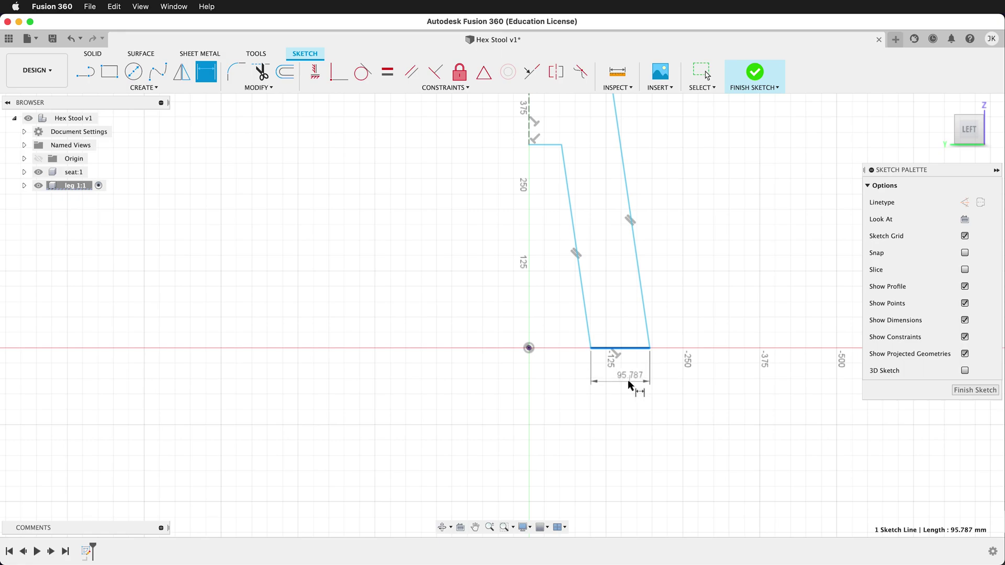
click(626, 378)
text(leg_width)
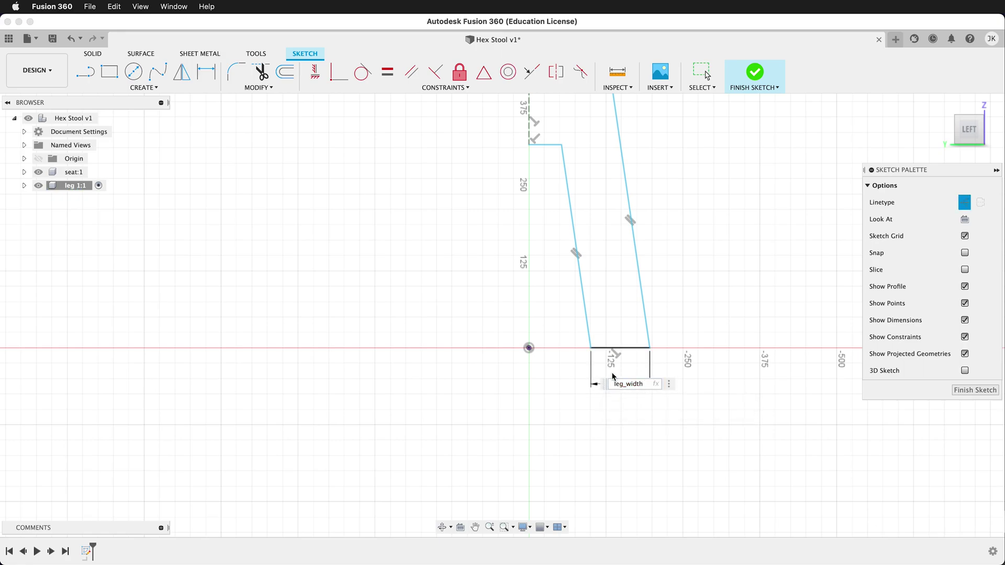
key(Return)
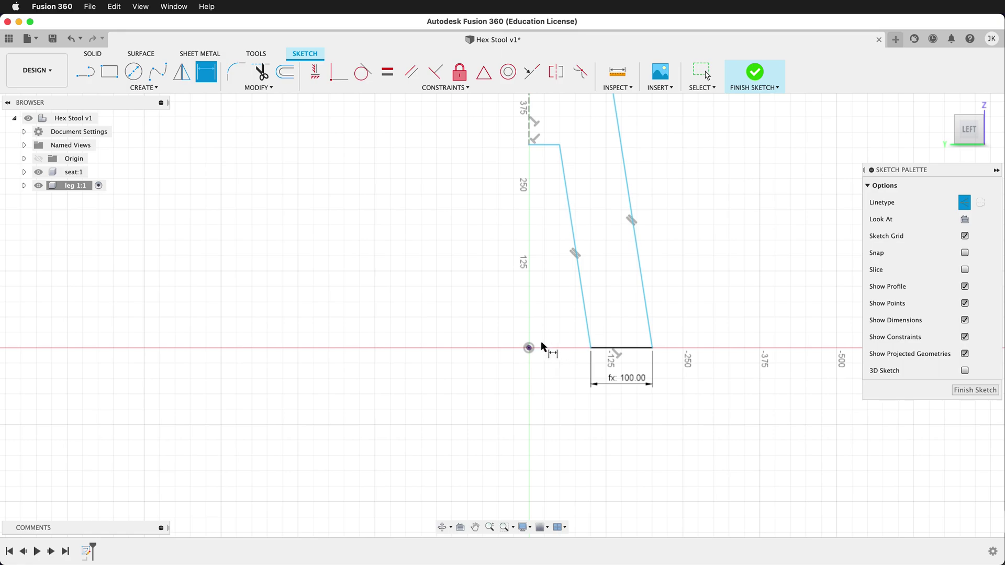
Dimension the horizontal distance from the origin to the outer foot corner using the foot_width parameter, for 221.875 mm
click(528, 348)
click(652, 348)
click(588, 411)
text(leg)
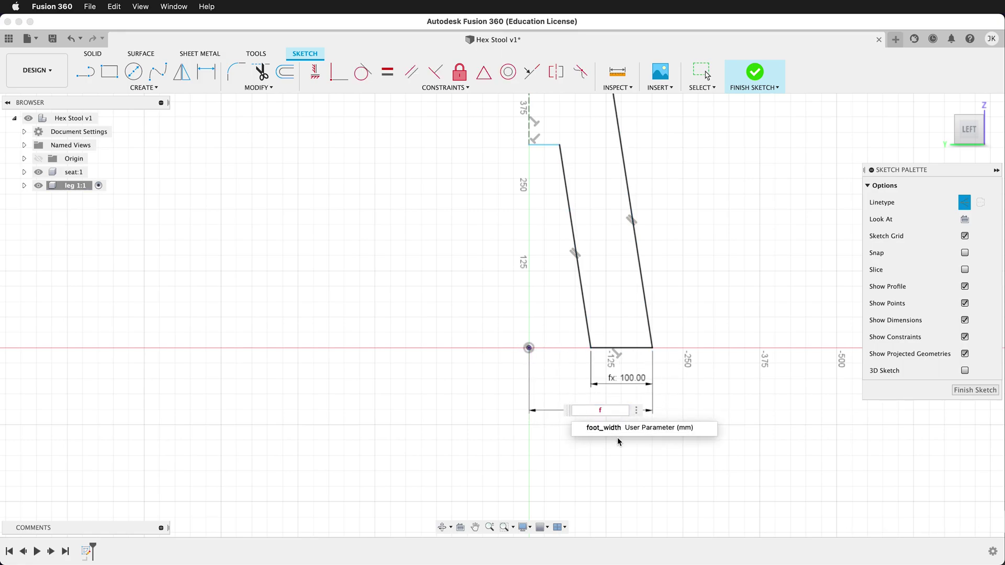
click(619, 429)
Dimension the height of the leg's inner horizontal edge above the origin as (seat_height-ply) *.75
scroll(617, 428, up, 3)
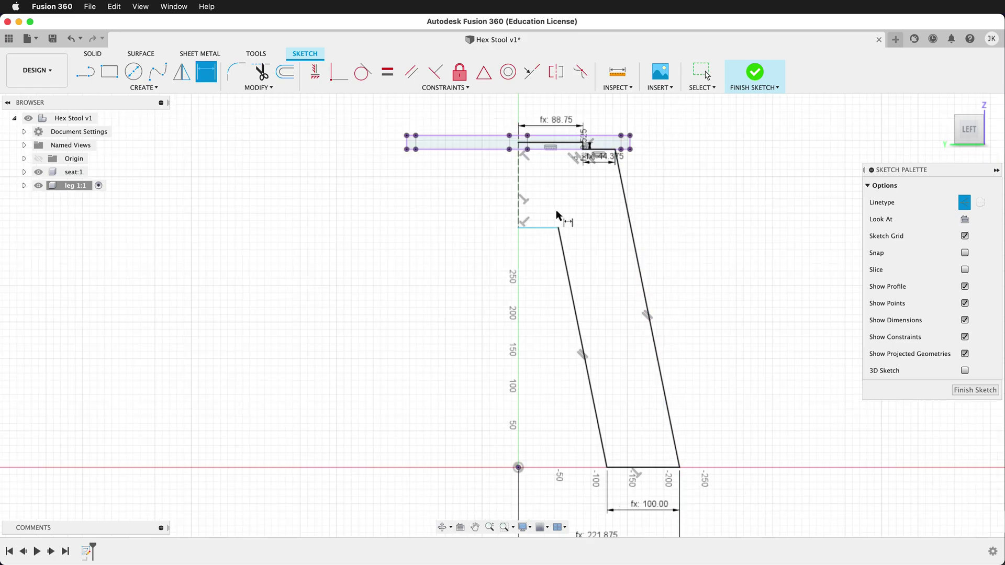
click(537, 230)
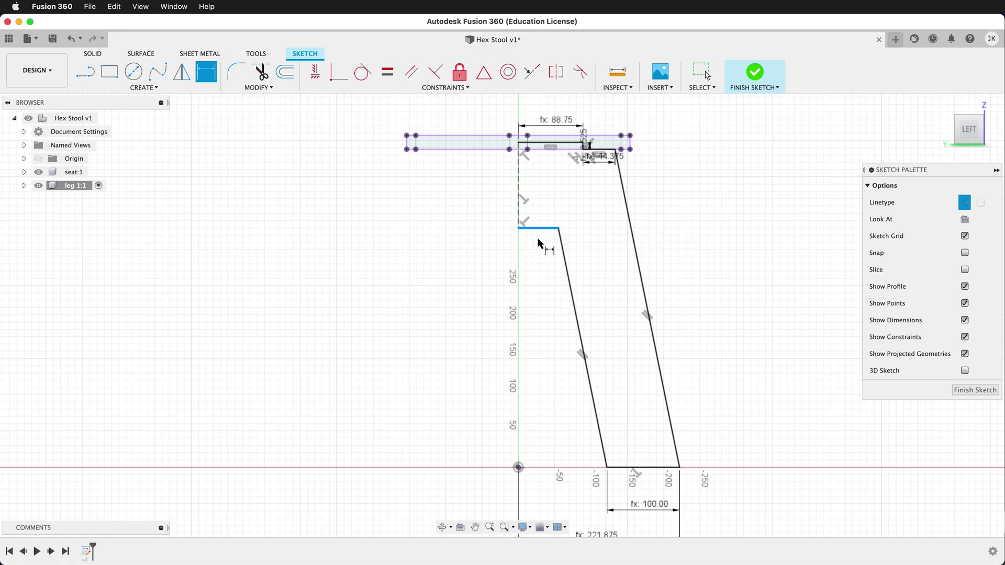
click(518, 467)
click(747, 382)
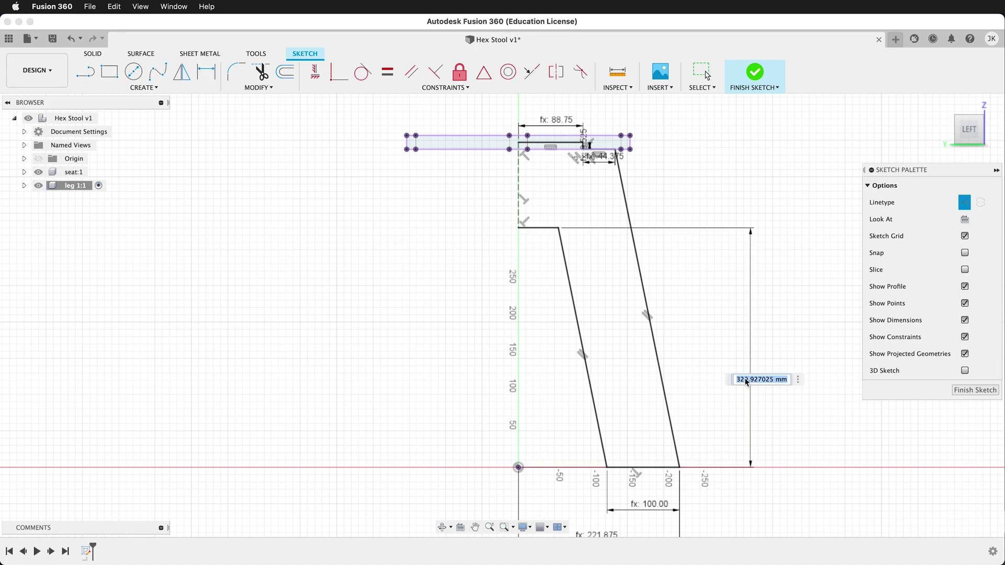
text((seat)
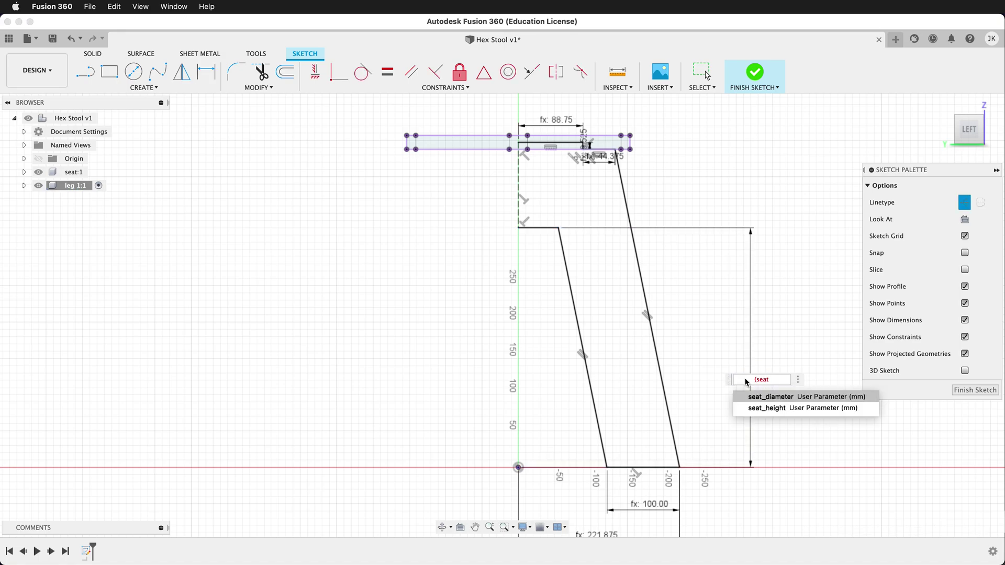
text(_height-pl)
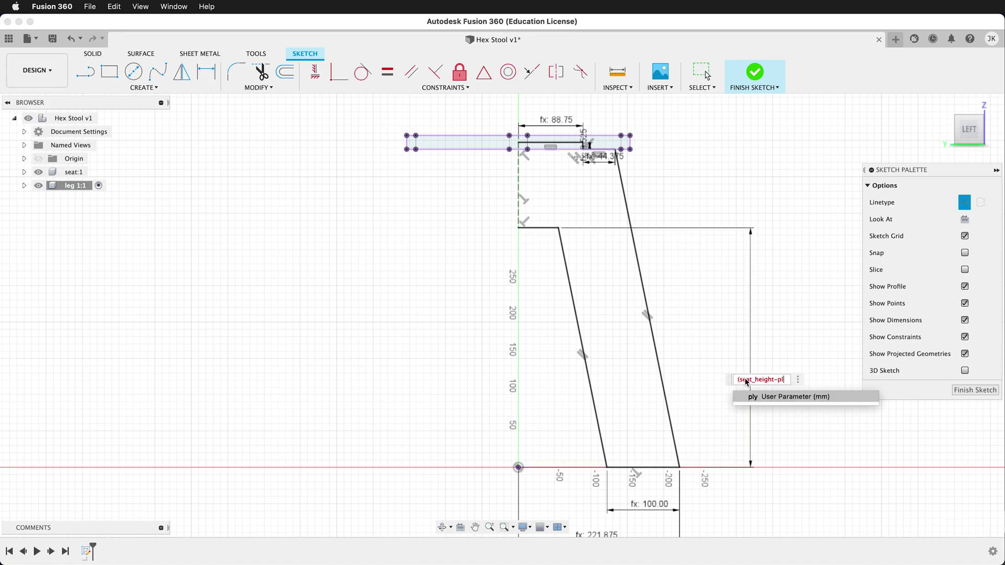
text(y))
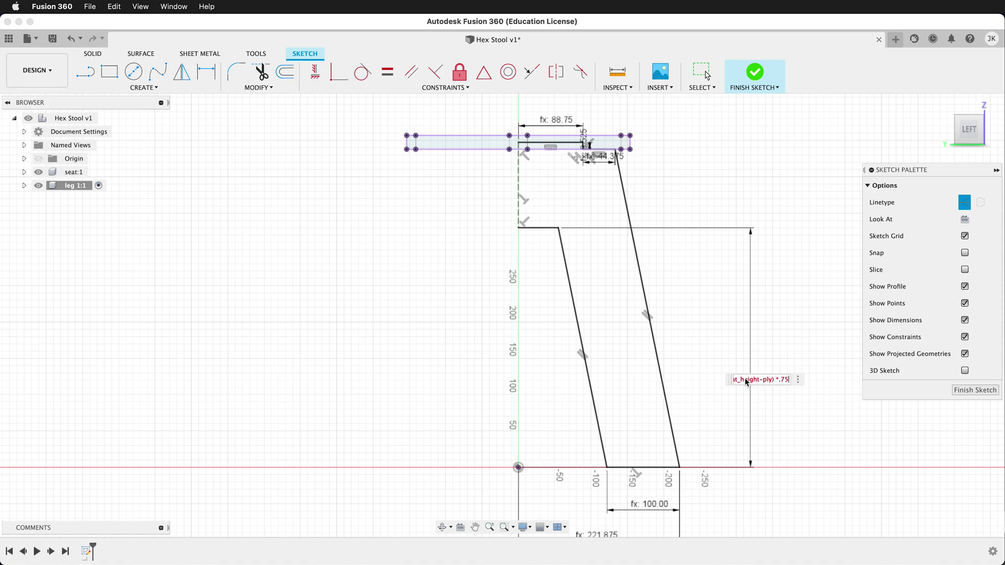
text( *.75)
key(Return)
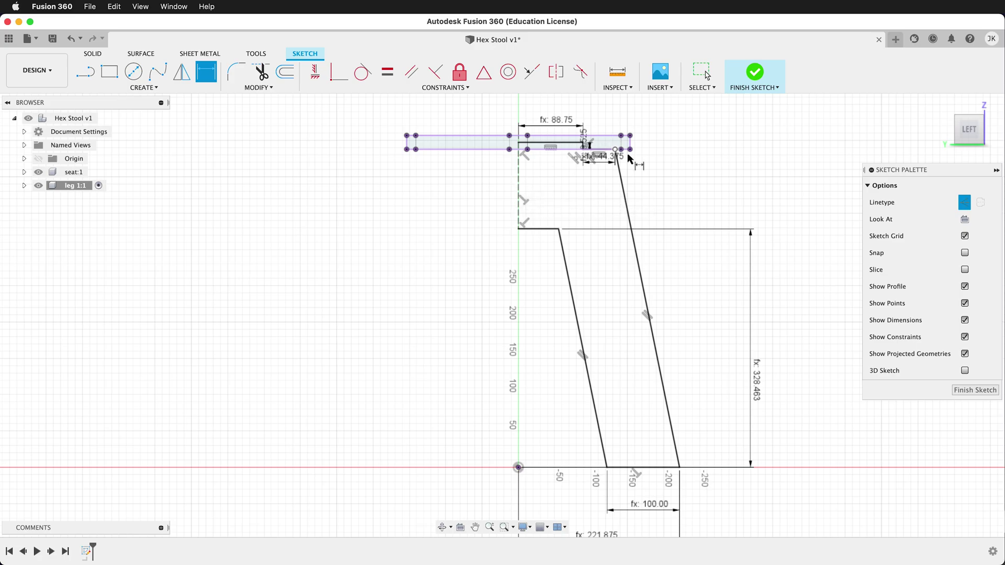
Draw a line along the leg's lower top step to the outer slanted edge, and expand leg 1's sketch list
scroll(620, 114, up, 10)
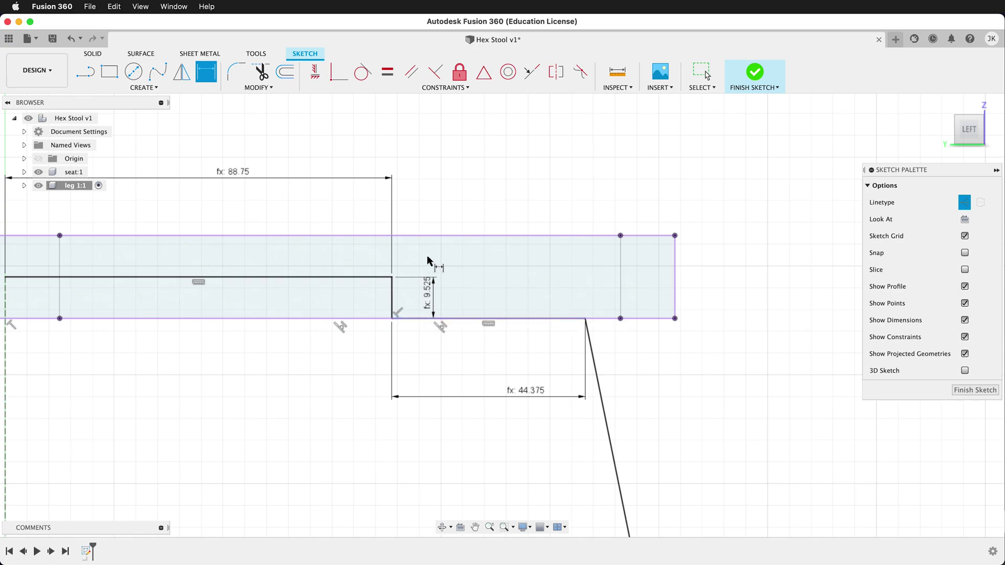
click(82, 76)
drag(396, 320, 585, 318)
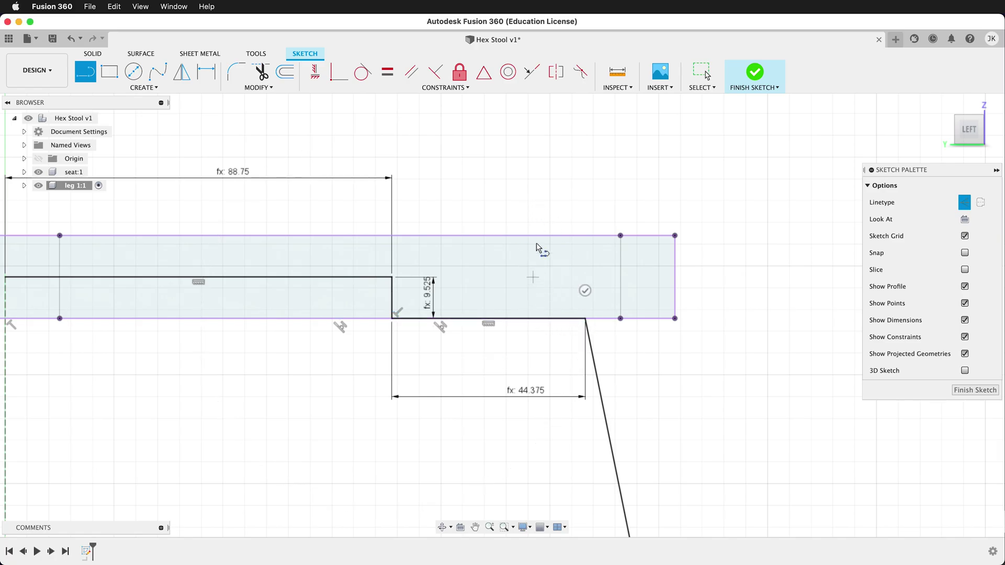
scroll(596, 191, down, 3)
scroll(539, 121, down, 5)
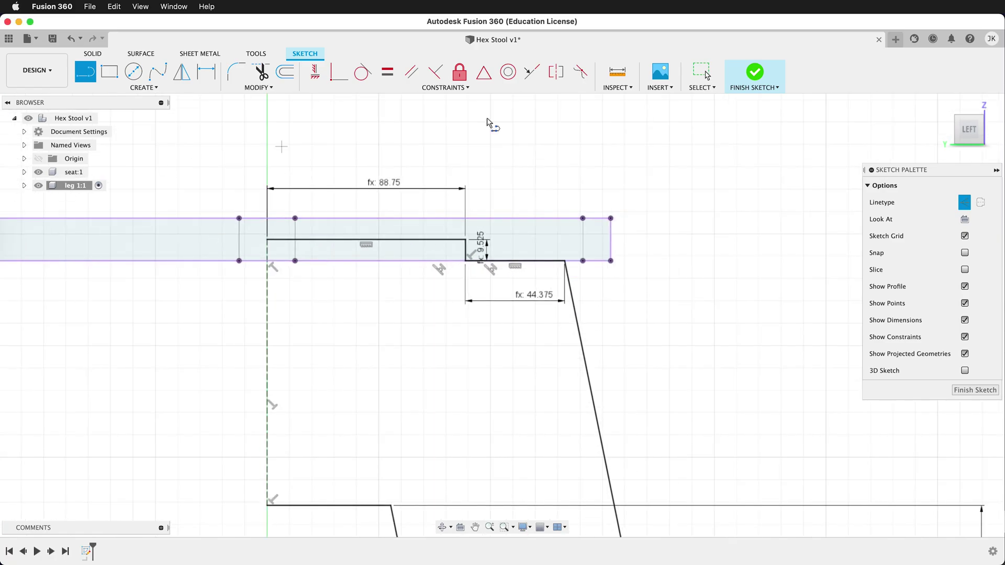
scroll(526, 219, down, 2)
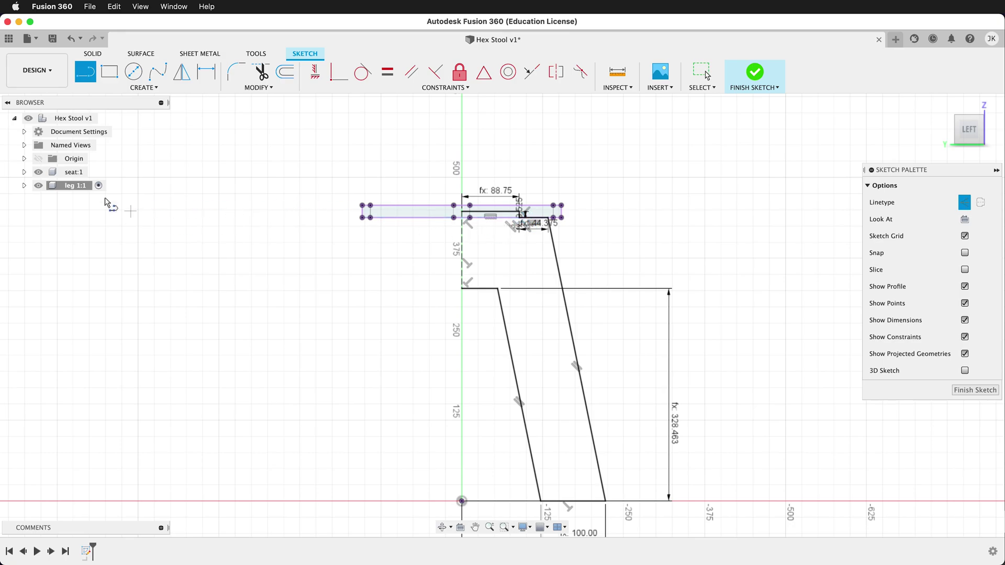
click(24, 186)
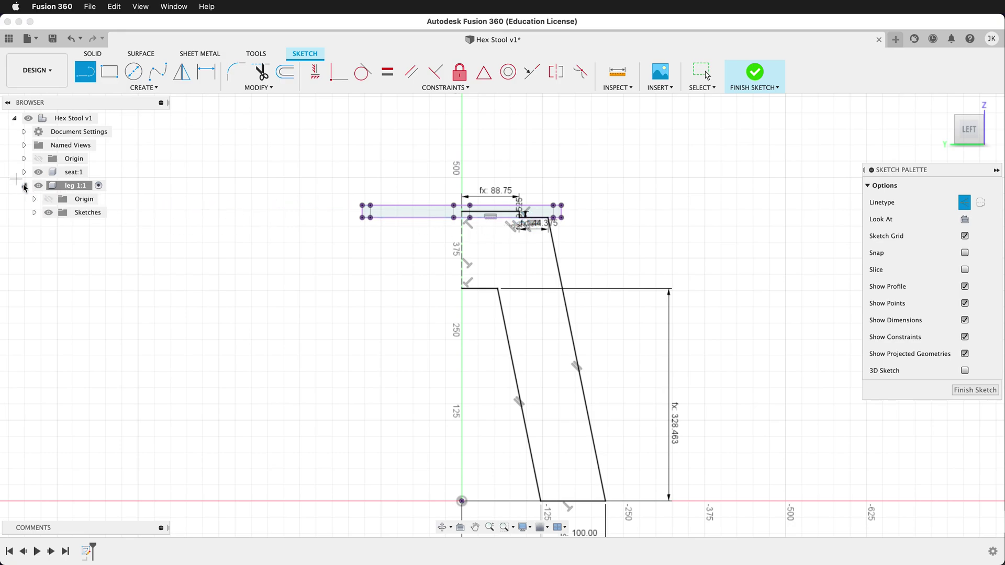
click(34, 212)
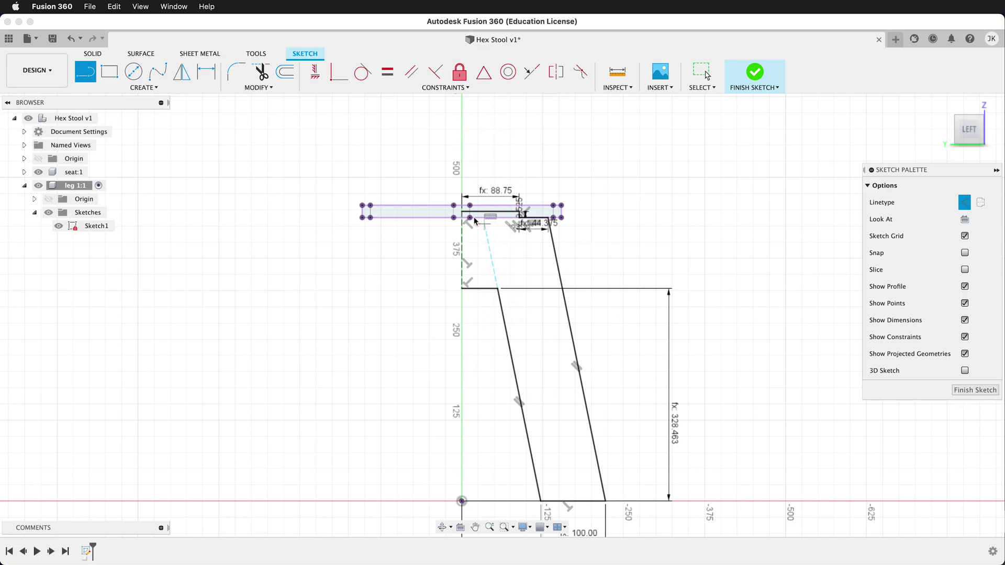
Mirror the seven lines of the half leg profile about the dashed vertical centreline and finish the sketch
click(182, 72)
scroll(510, 208, up, 5)
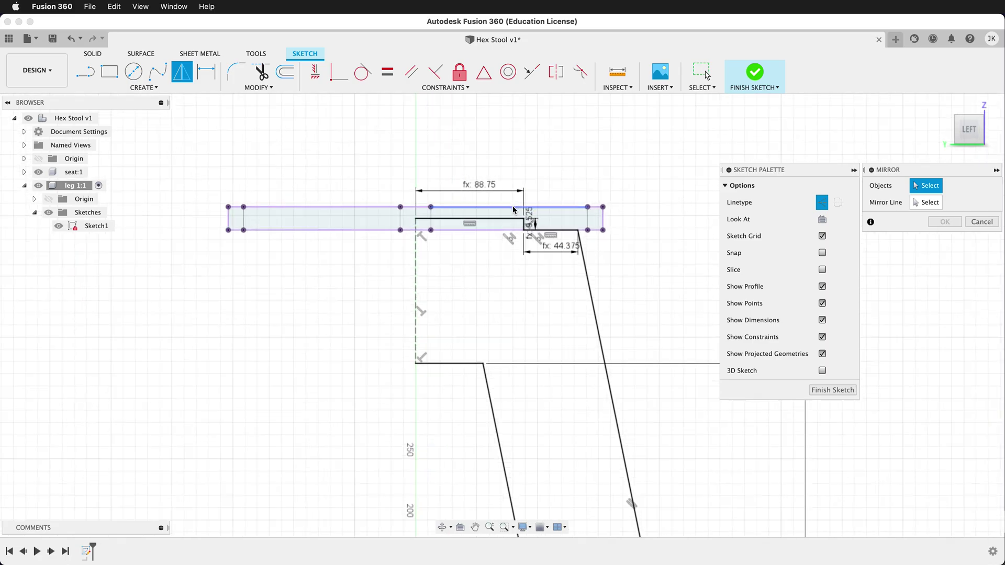
click(502, 225)
double_click(534, 232)
scroll(607, 223, down, 5)
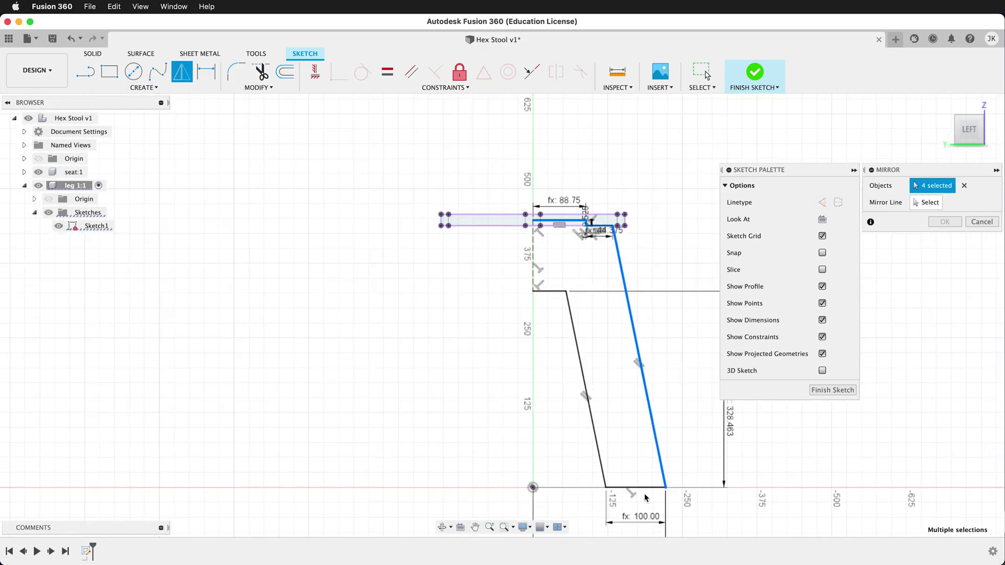
click(571, 344)
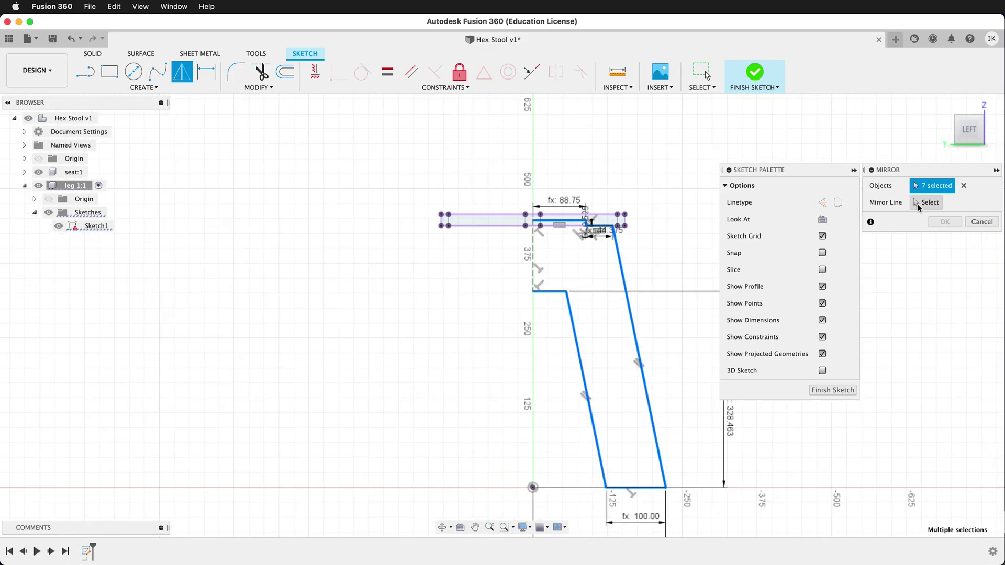
click(924, 202)
click(532, 251)
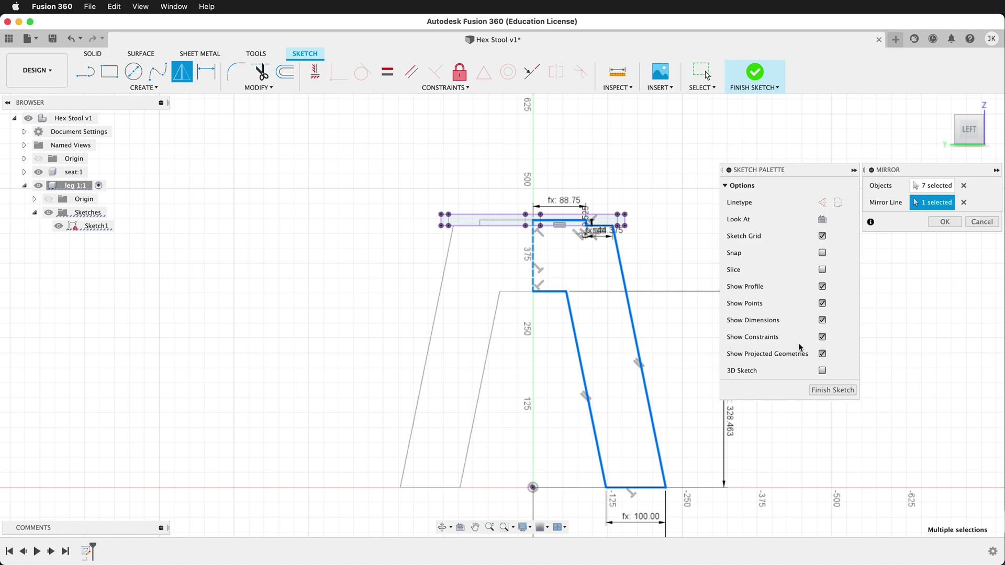
click(944, 221)
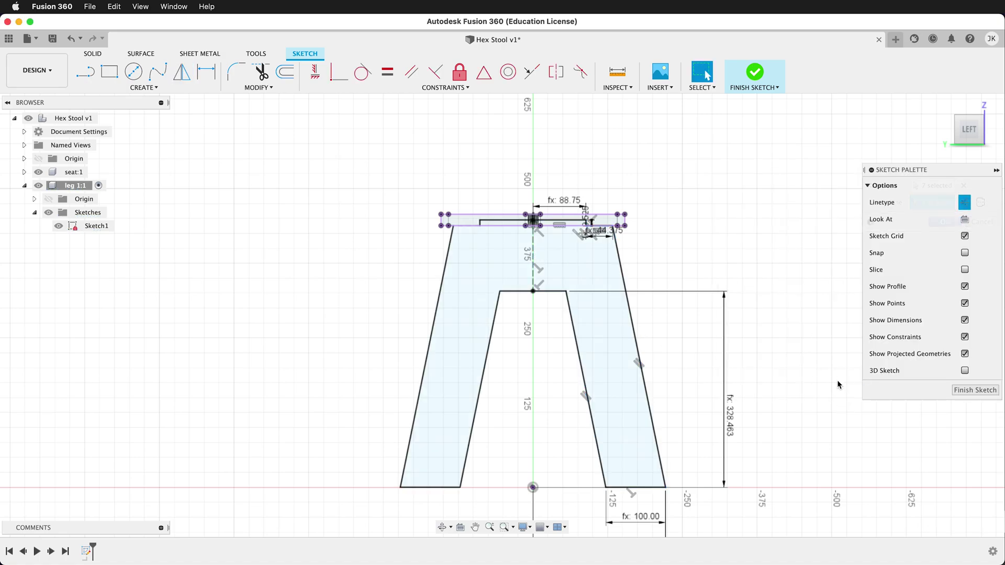
click(975, 390)
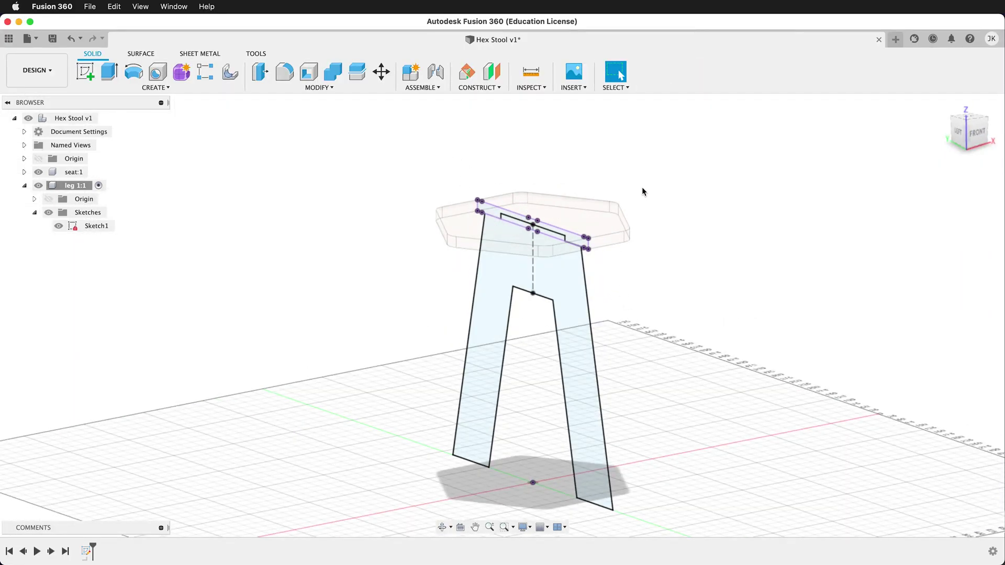
Extrude the main leg profile symmetrically as a new body with a distance of ply/2
key(e)
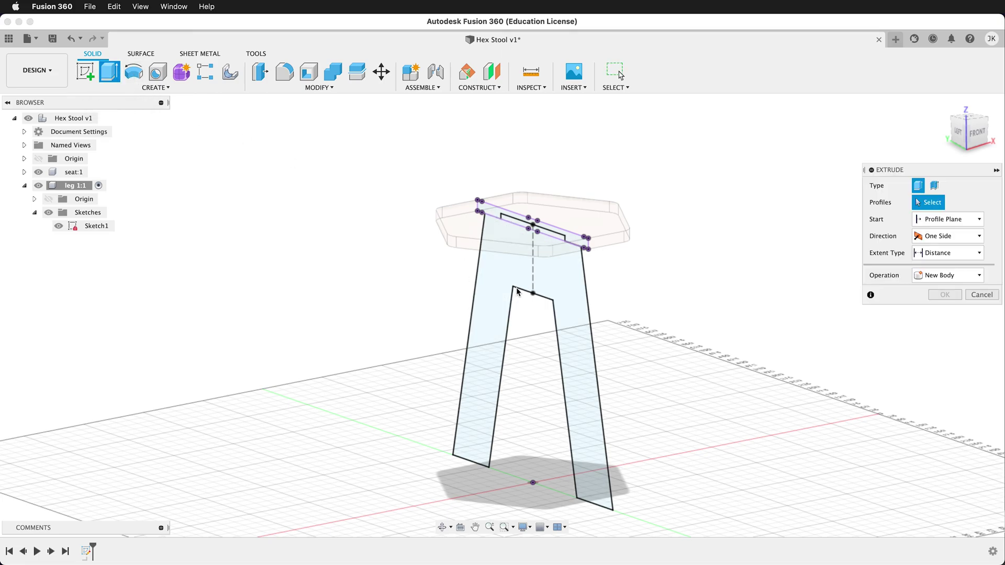
click(570, 269)
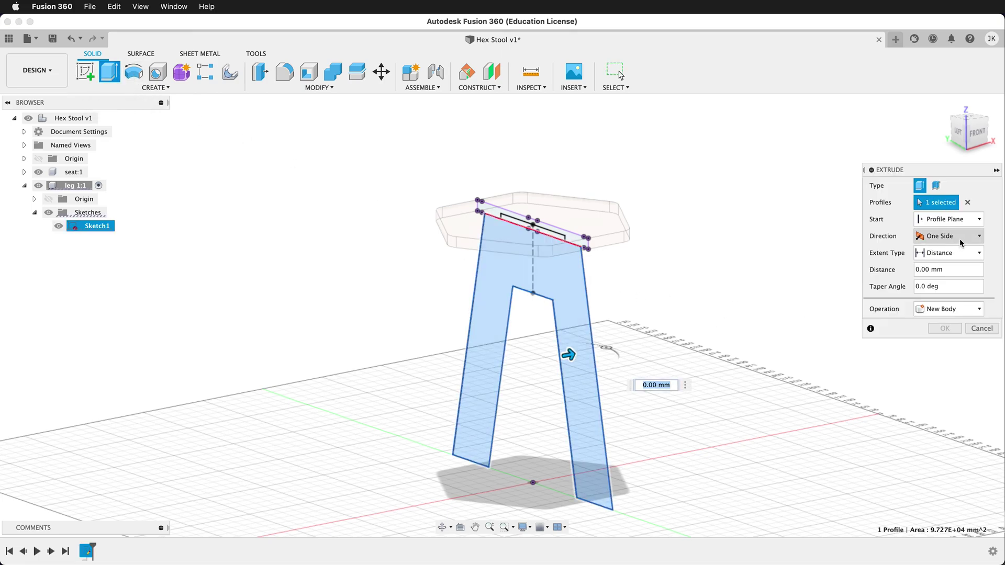
click(947, 236)
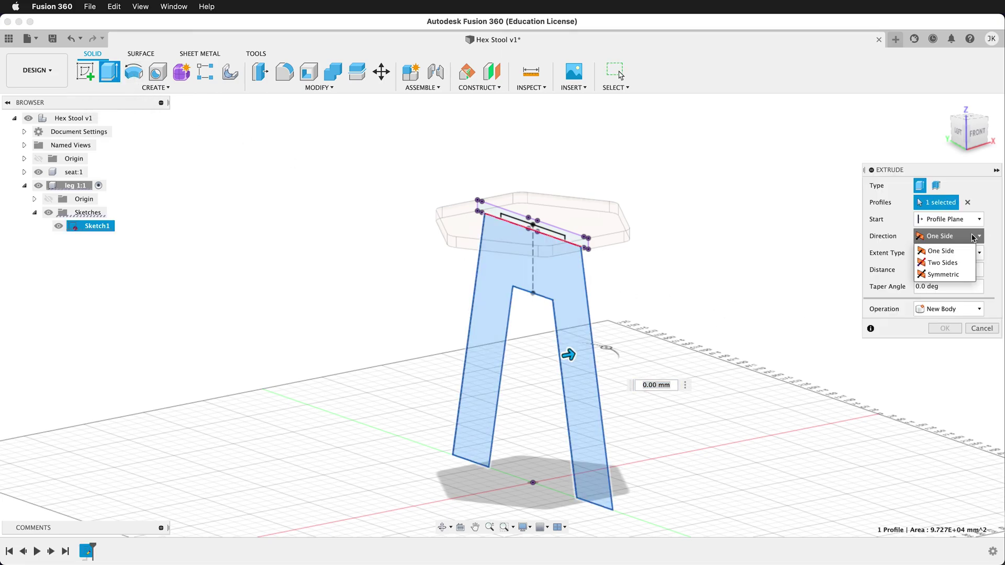
click(934, 274)
click(974, 285)
text(ply/2)
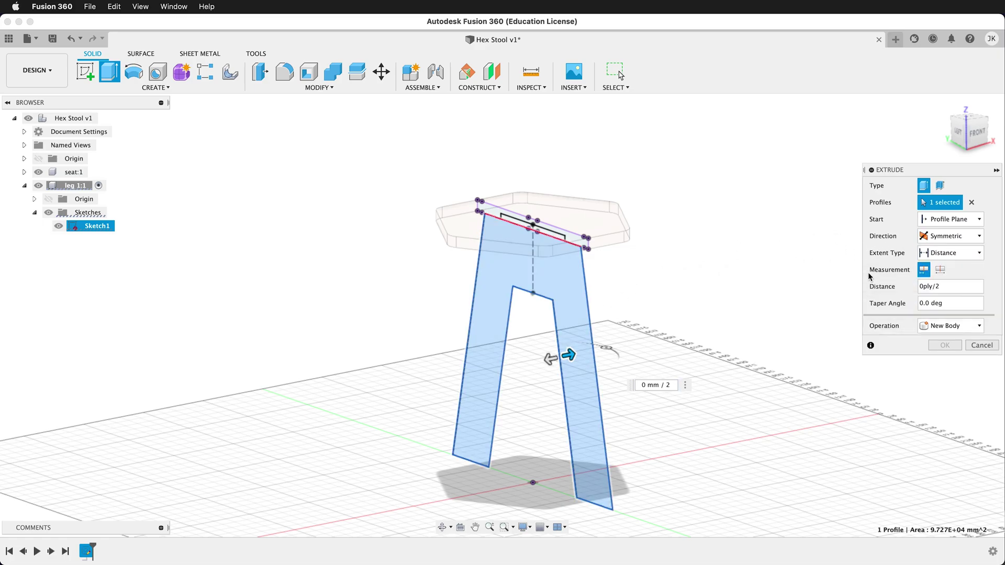
key(Home)
key(Delete)
click(943, 346)
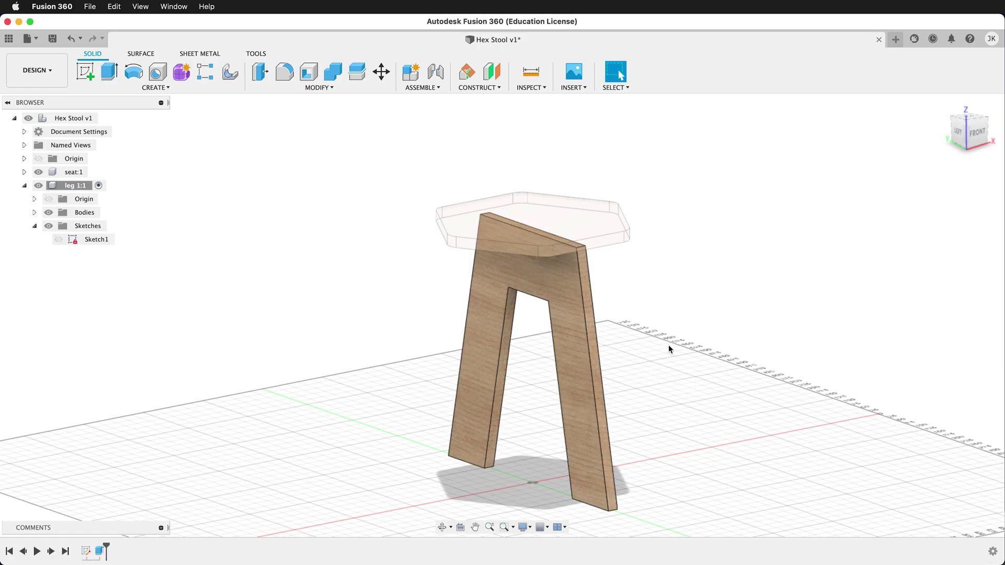
Edit the leg's extrusion to include the raised tenon profile at the top of the leg
scroll(555, 249, up, 5)
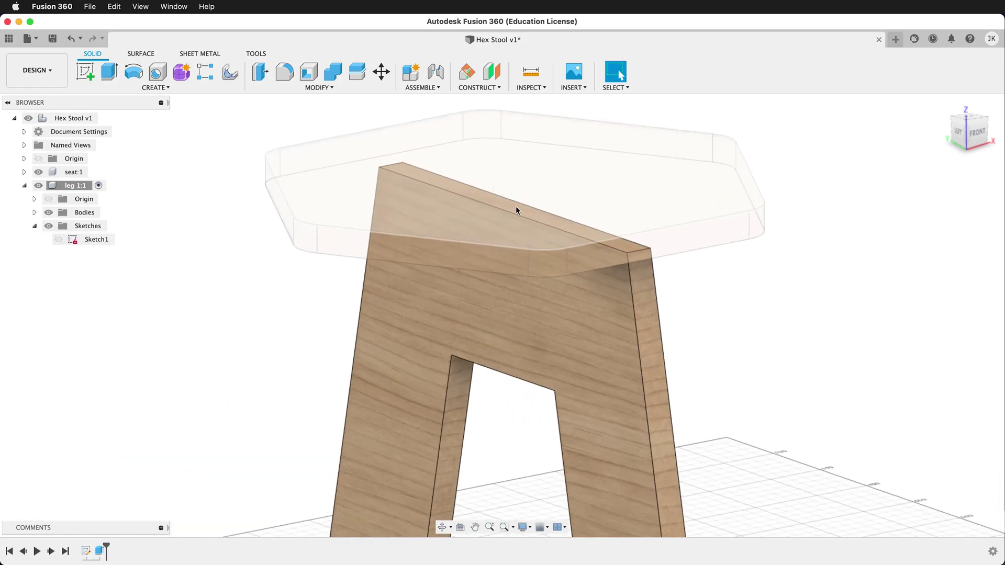
scroll(526, 219, down, 5)
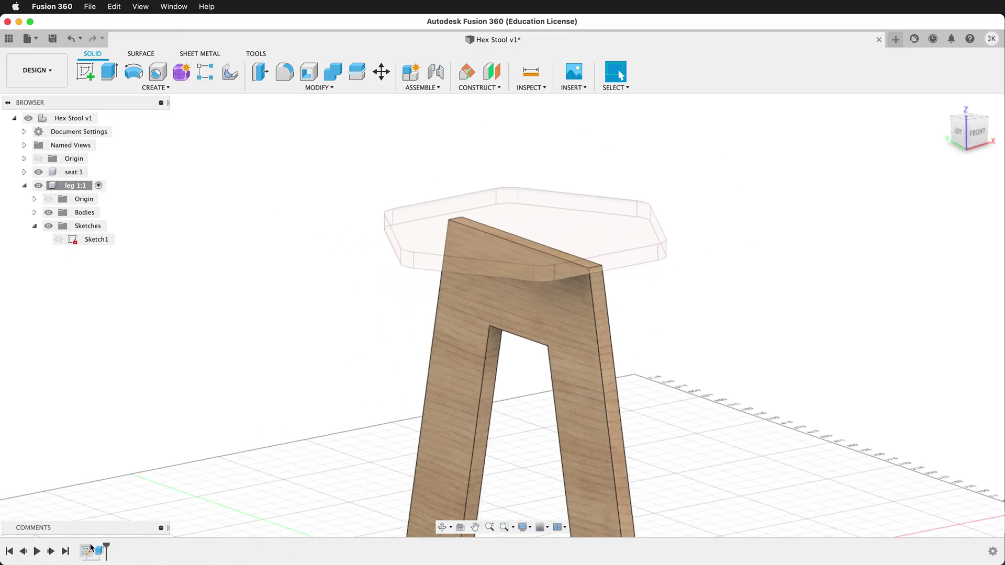
right_click(99, 551)
click(134, 434)
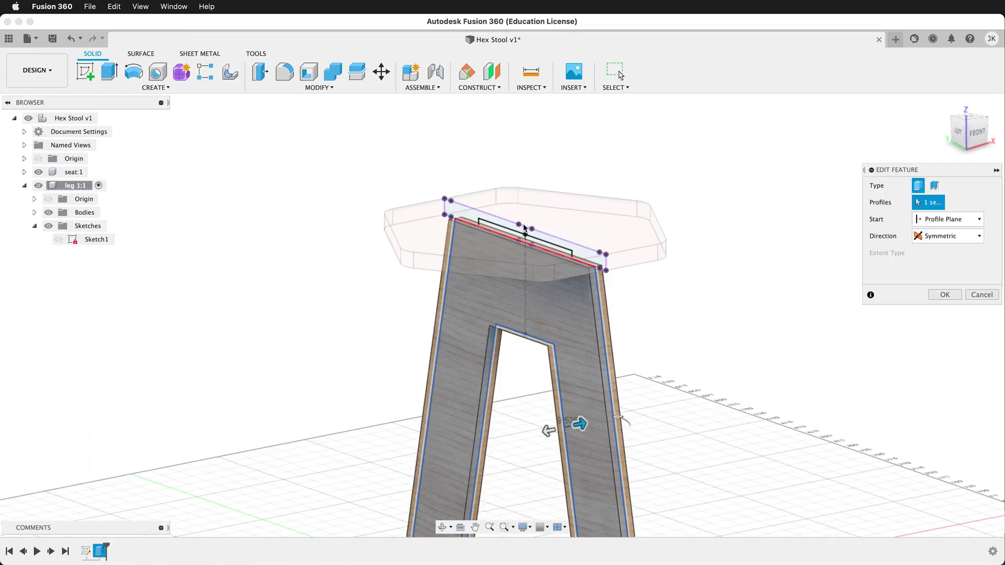
click(524, 233)
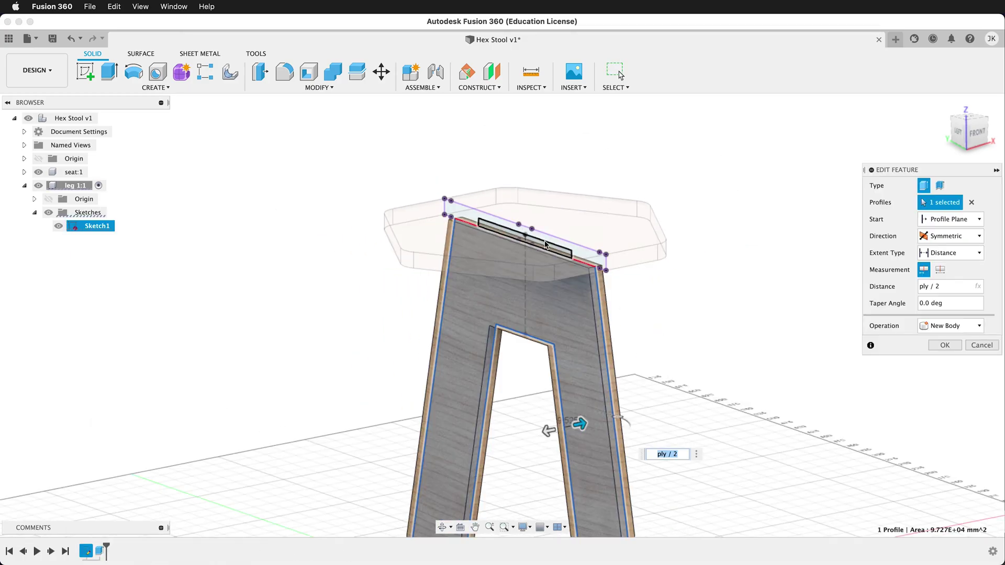
click(944, 345)
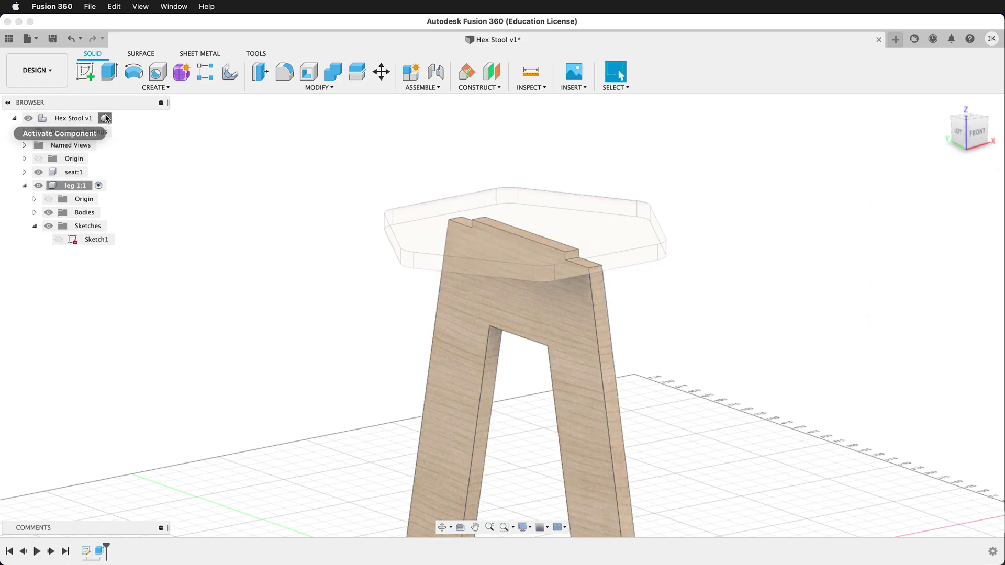
Activate the top-level Hex Stool component and create an internal standard component in it named Leg 2
click(96, 120)
right_click(96, 125)
click(96, 128)
click(934, 238)
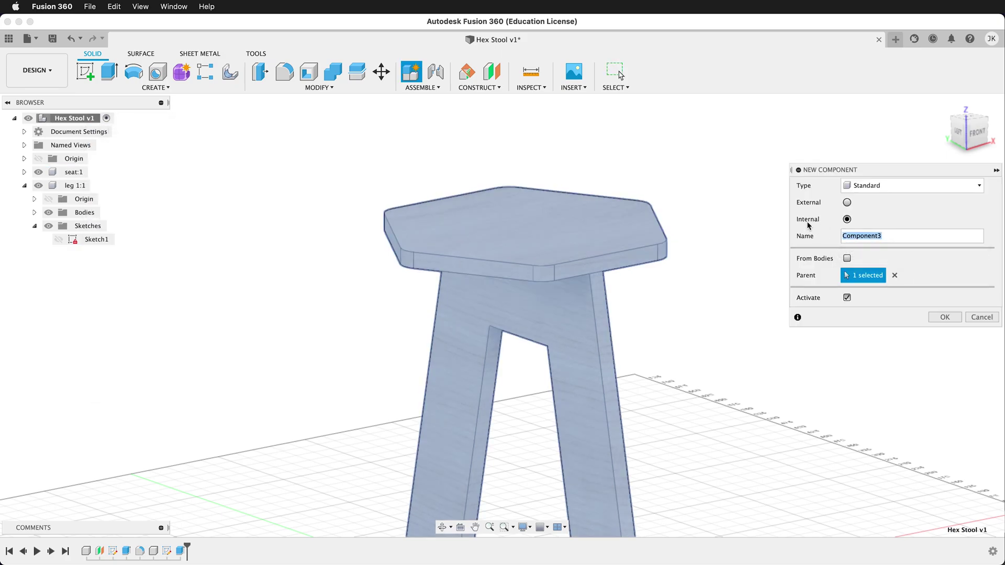
text(Leg 2)
key(Return)
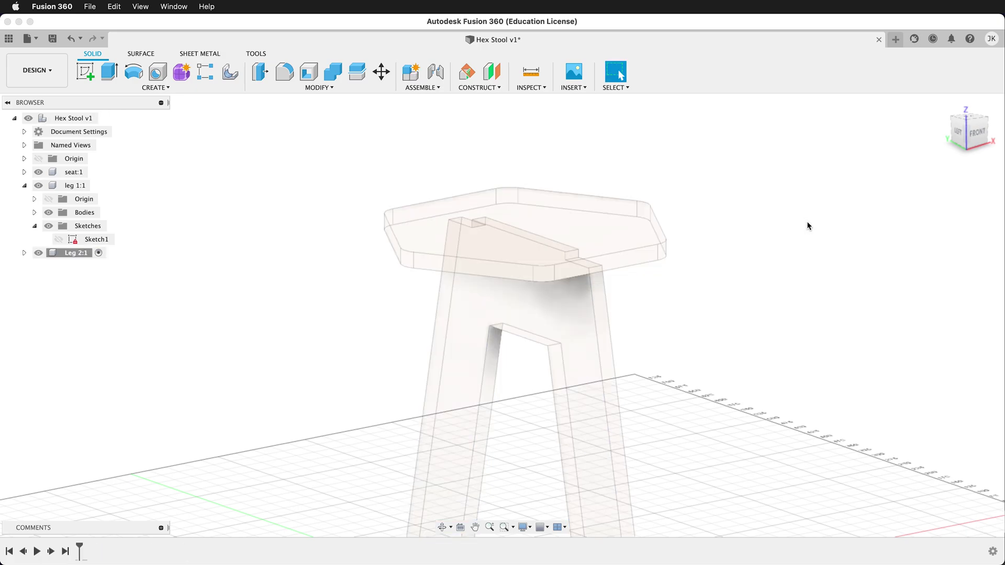
Start a sketch for Leg 2 on the vertical plane parallel to leg 1's broad face and hide the seat
click(85, 71)
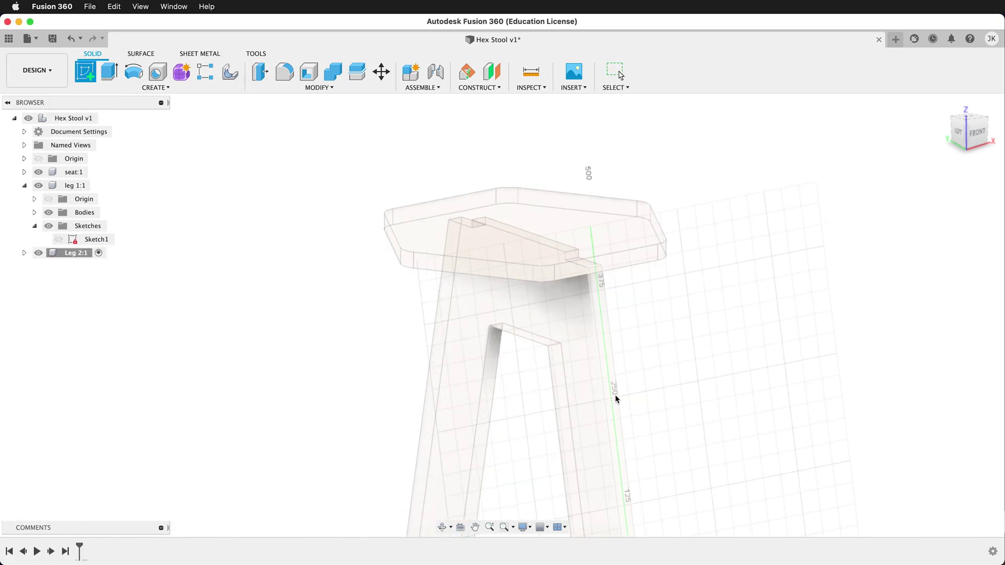
click(569, 328)
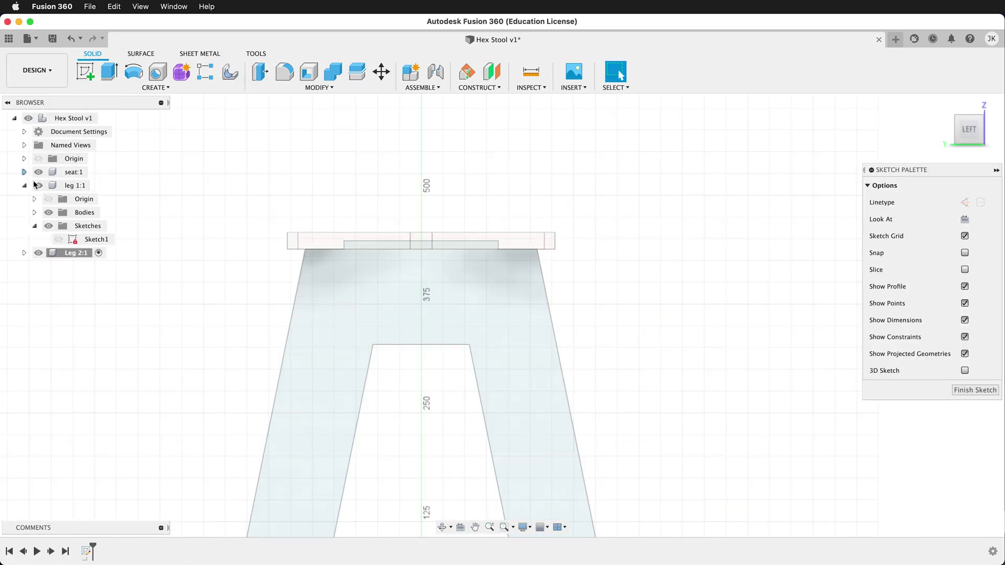
click(38, 172)
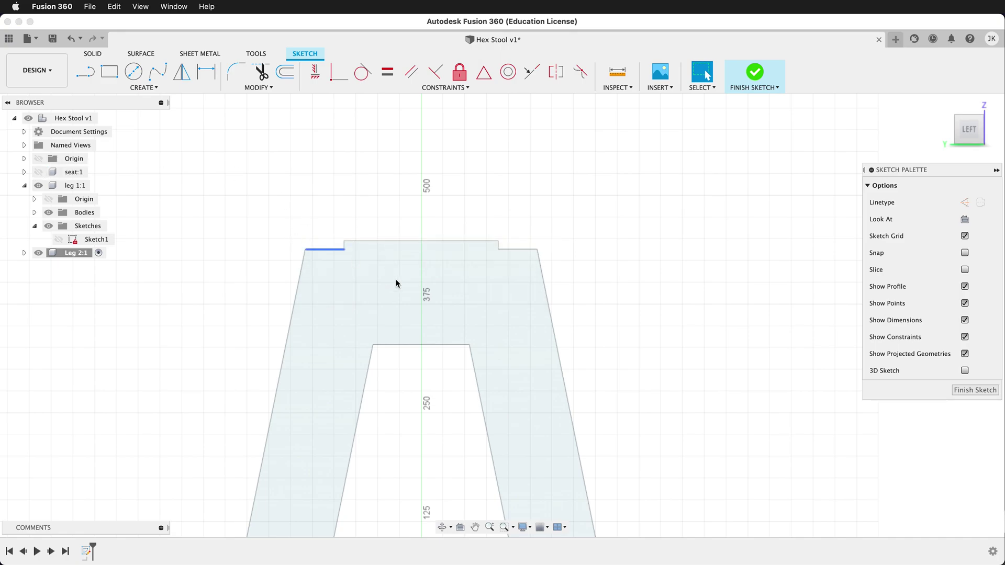
Project leg 1's body outline into the Leg 2 sketch with the projection link kept on
key(p)
click(454, 297)
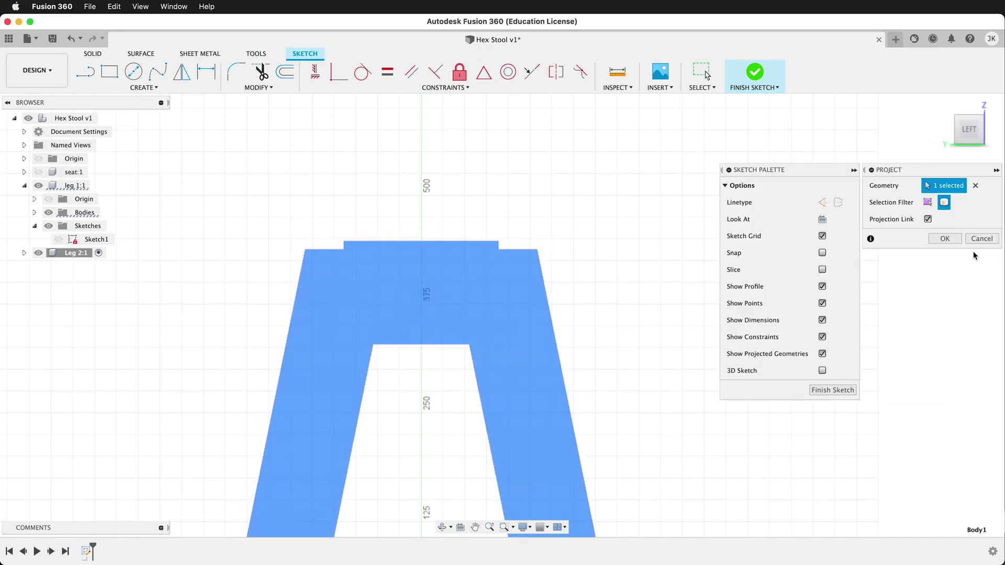
click(944, 238)
scroll(679, 223, down, 2)
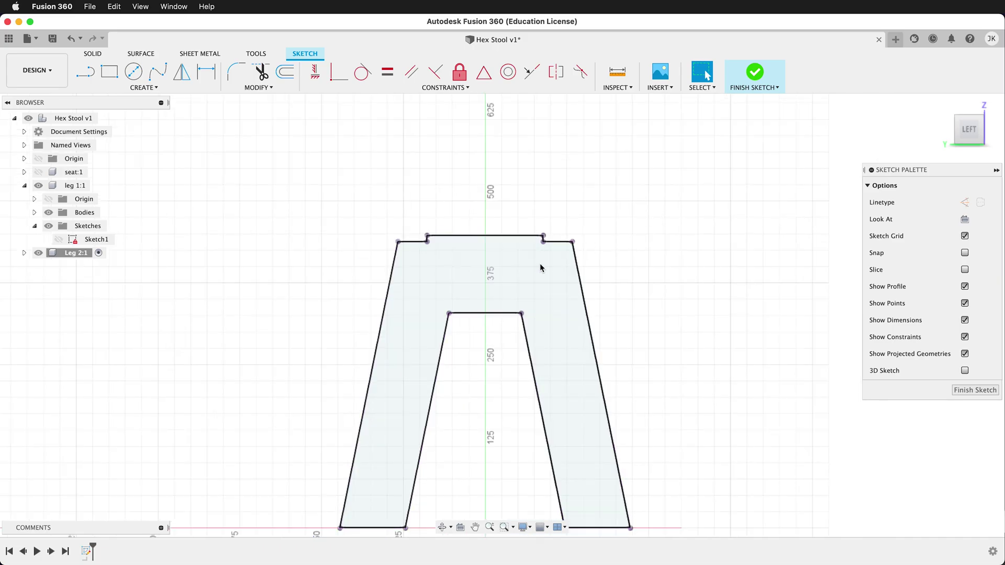
scroll(482, 302, up, 3)
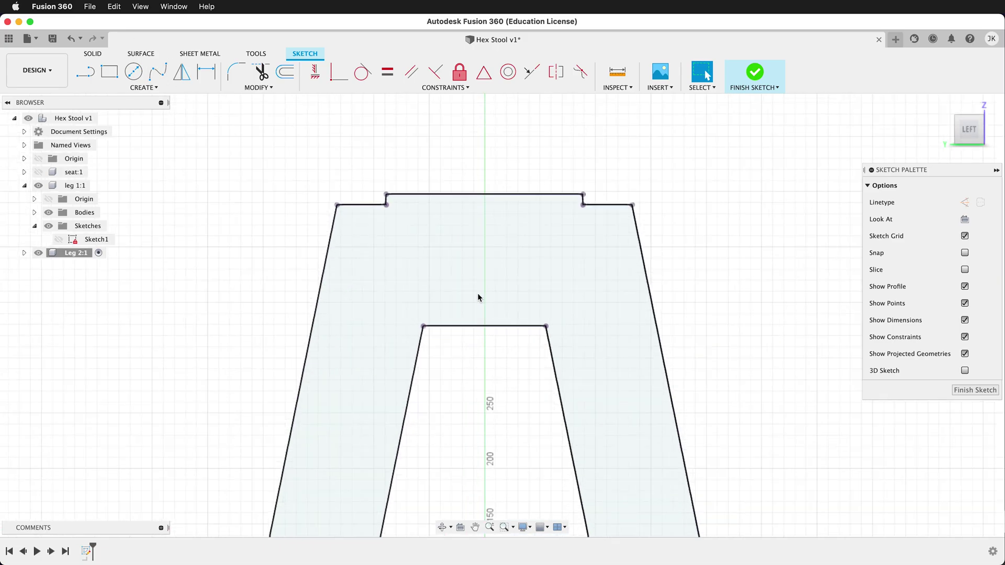
Draw a vertical centerline from the tenon's top edge midpoint to the arch's top edge midpoint and make it construction
key(l)
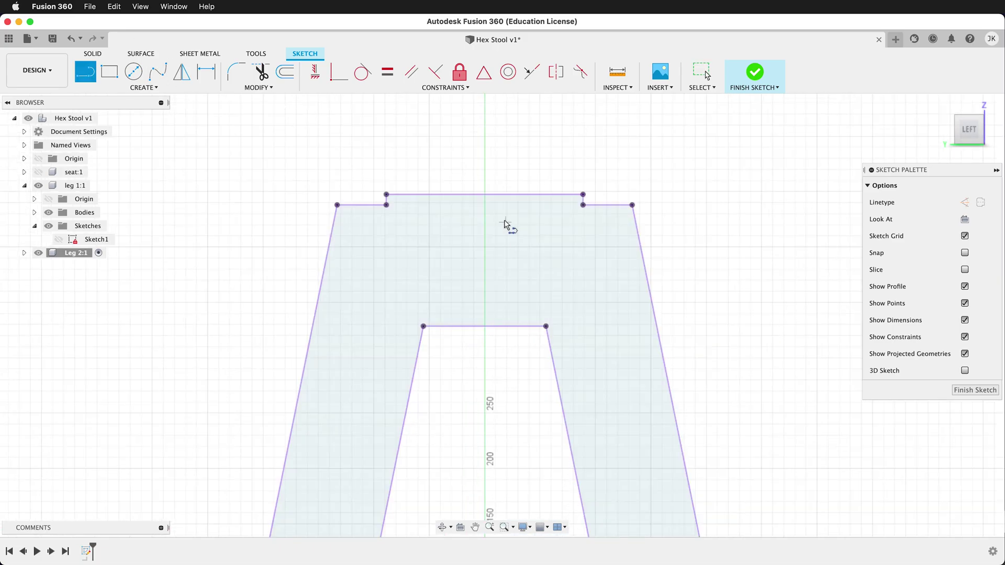
click(485, 195)
click(485, 326)
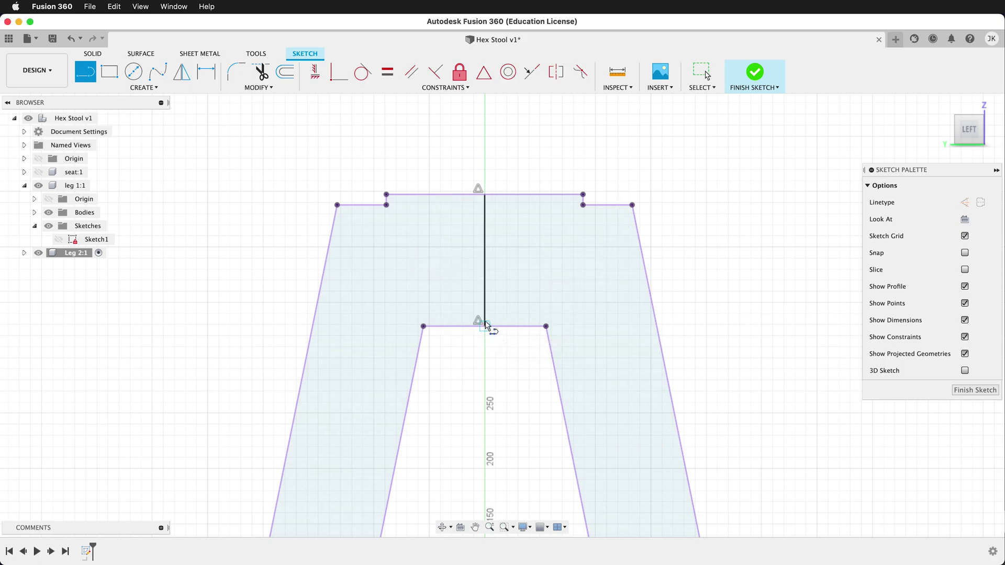
key(Escape)
click(485, 250)
click(964, 203)
click(329, 171)
Sketch a rectangle about 64 by 69 mm across the centerline and make its lower edge collinear with the arch's top edge
click(109, 71)
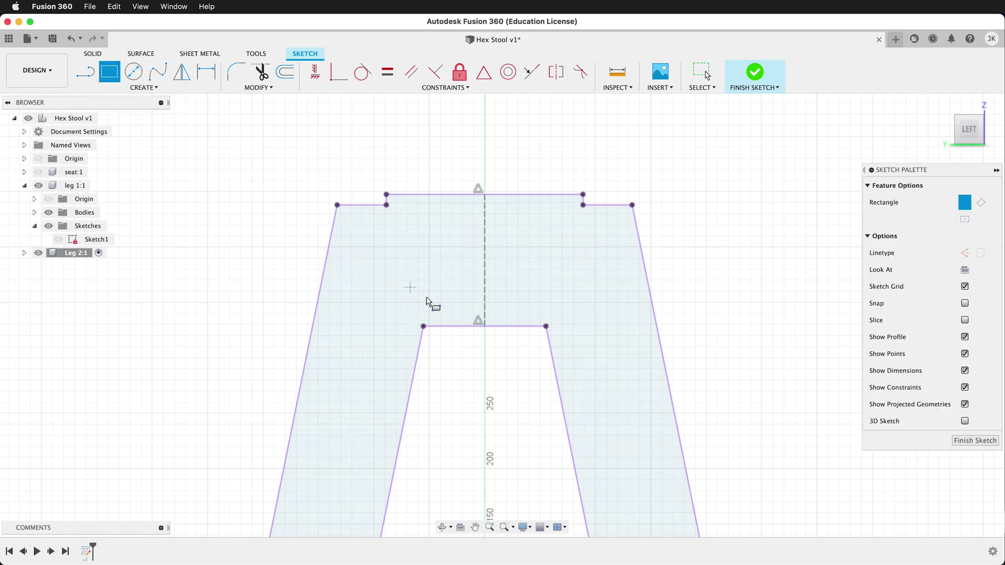
click(454, 230)
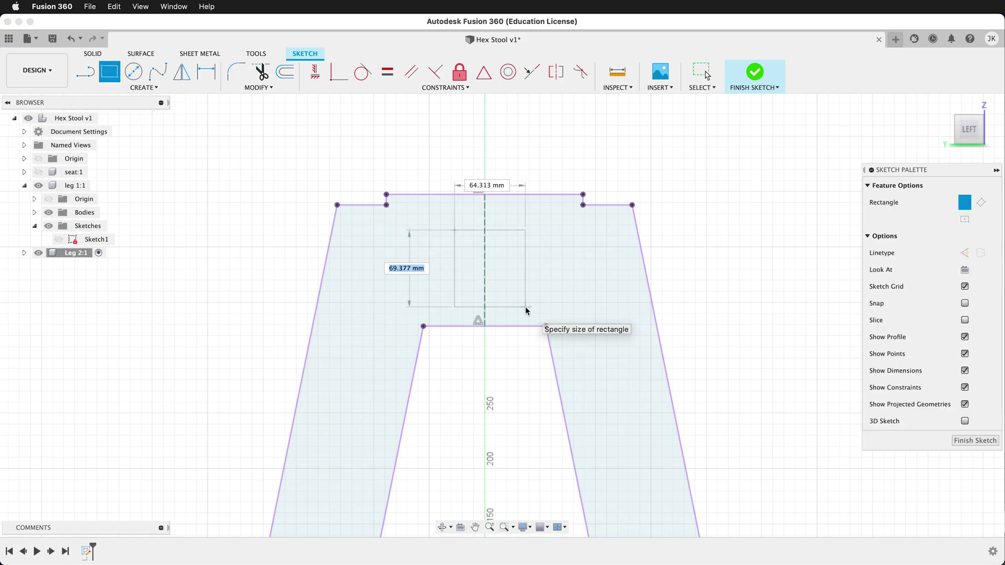
click(525, 306)
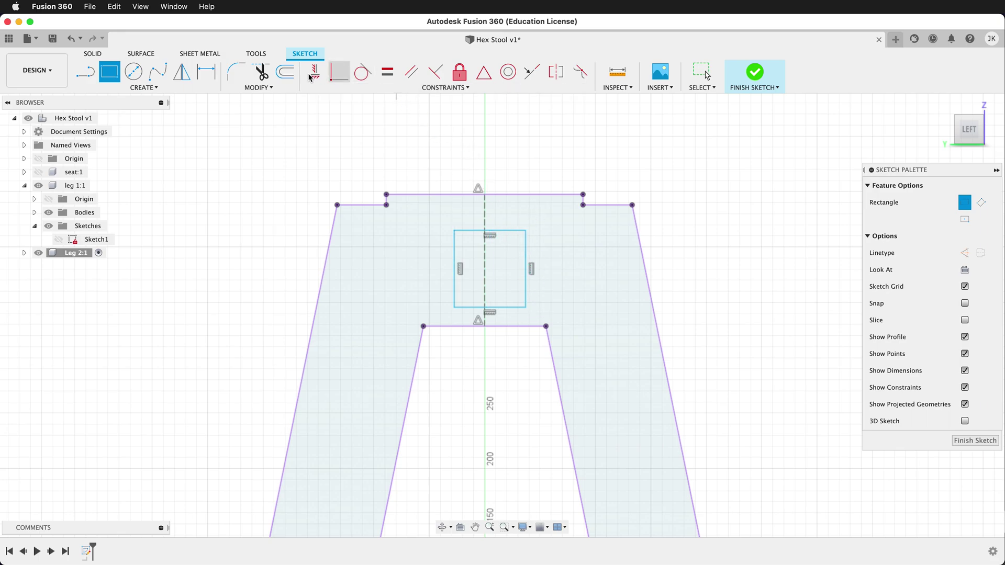
click(532, 73)
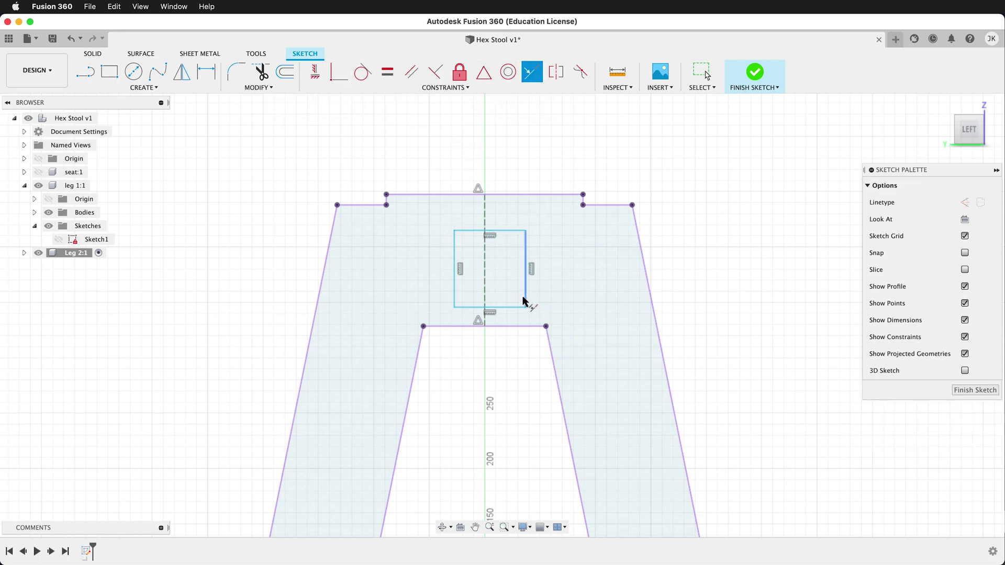
click(513, 308)
click(516, 327)
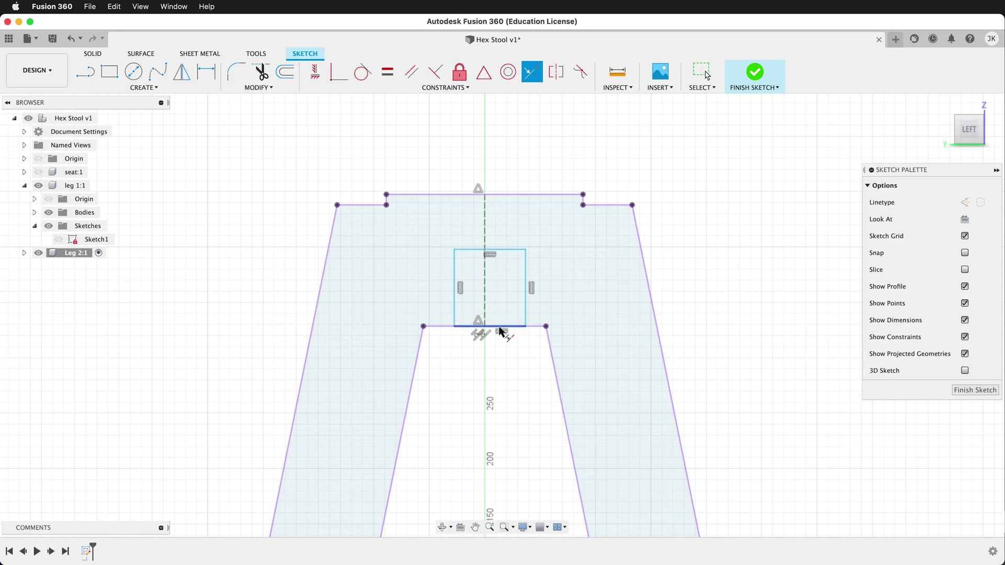
Dimension the slot rectangle's width with the parameter ply
key(d)
click(511, 252)
click(503, 214)
text(ply)
key(Return)
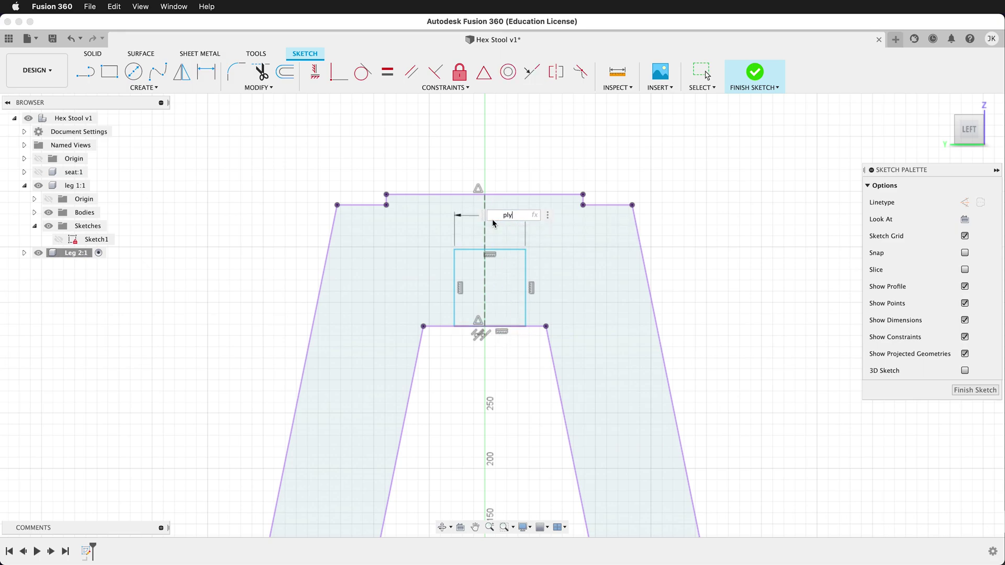
key(Return)
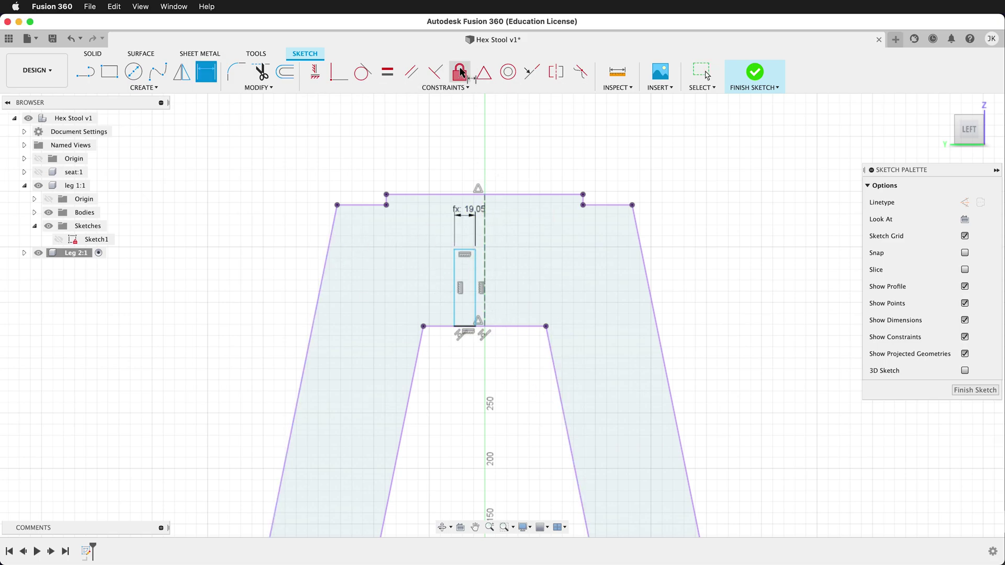
Apply a Midpoint constraint between the slot rectangle's upper edge and the construction centerline's midpoint
click(483, 72)
scroll(471, 220, up, 3)
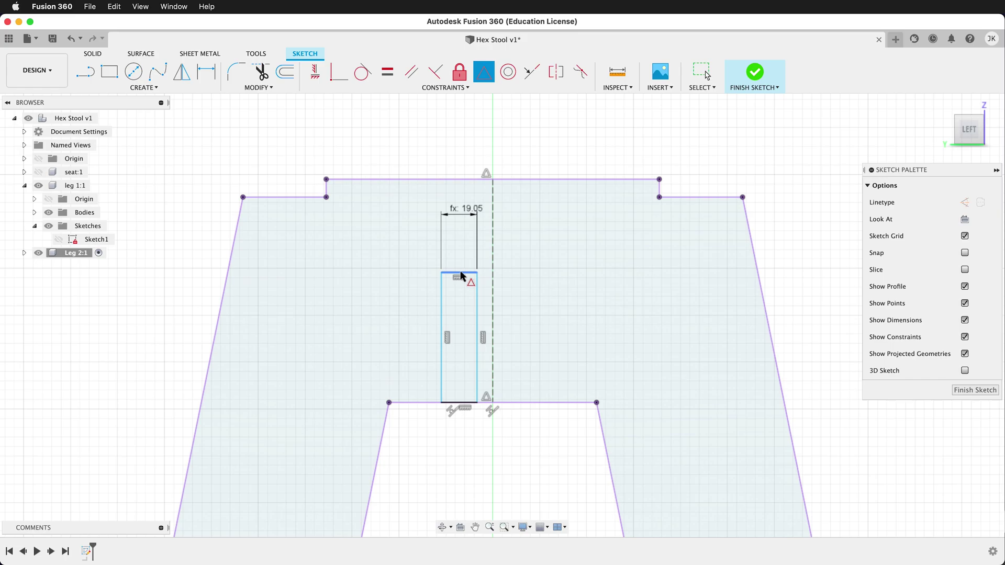
click(461, 273)
click(493, 268)
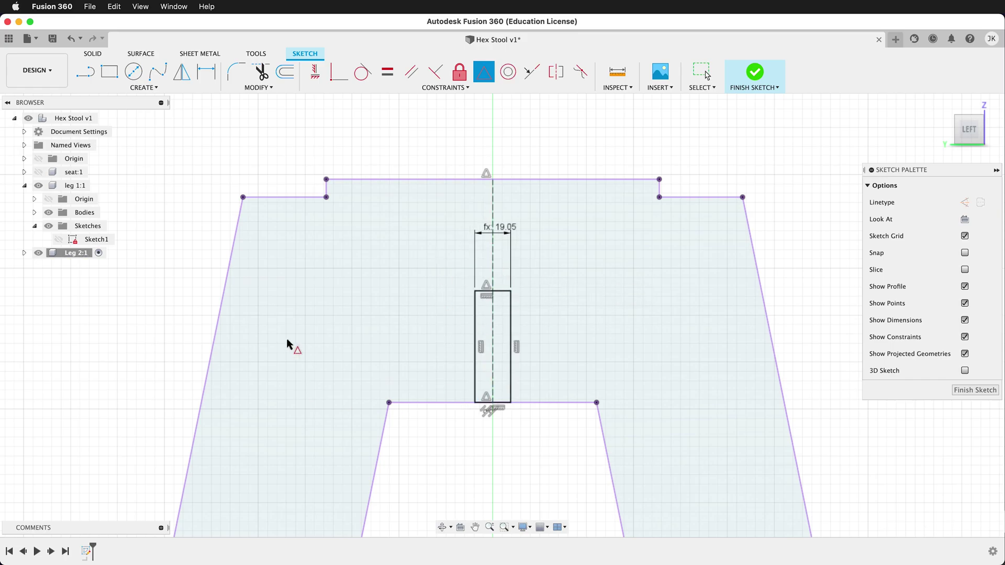
Finish the sketch and extrude the leg profile without the slot by -ply as a new body
click(974, 390)
shift+middle_drag(763, 227, 717, 247)
scroll(718, 246, down, 5)
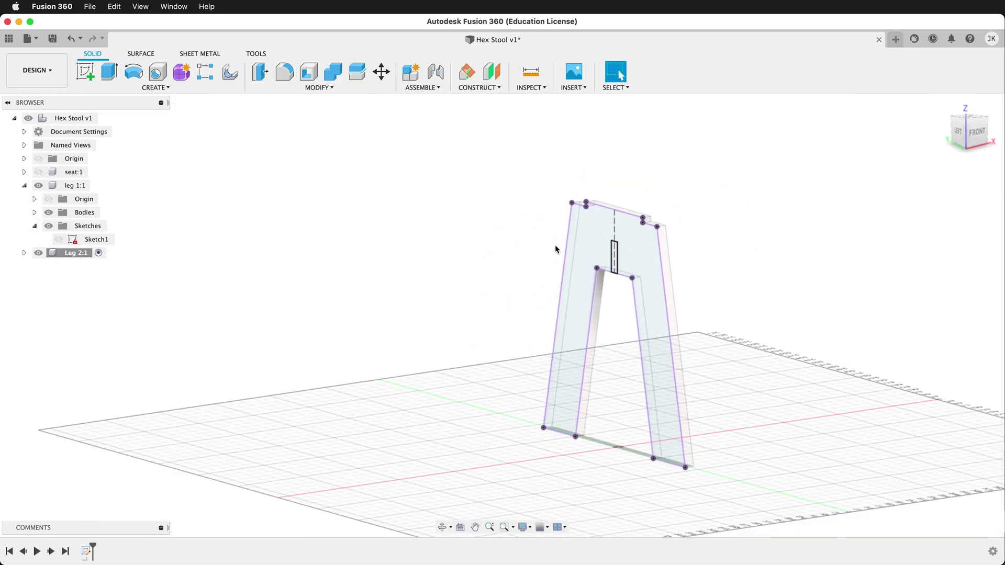
click(107, 73)
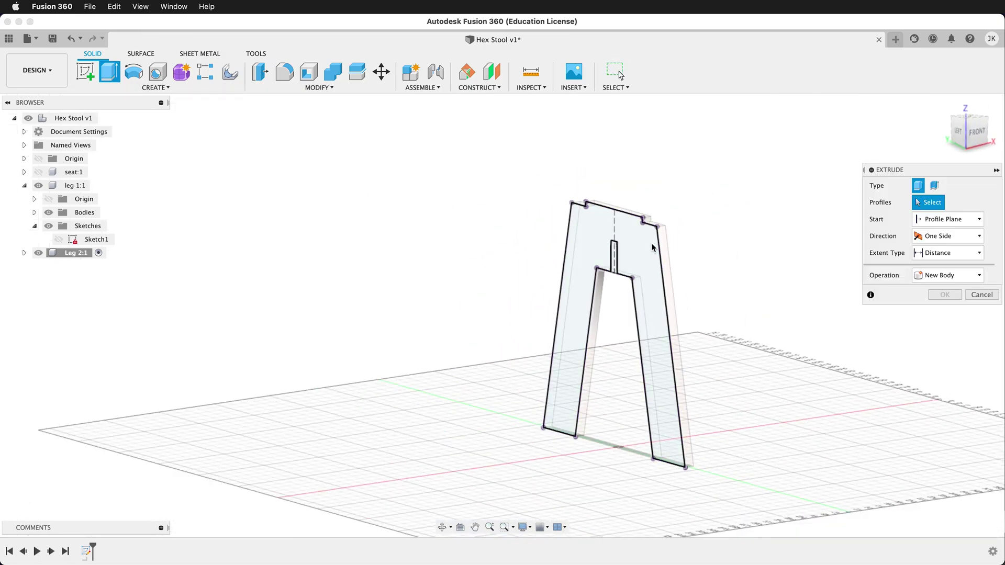
click(647, 251)
scroll(655, 328, up, 5)
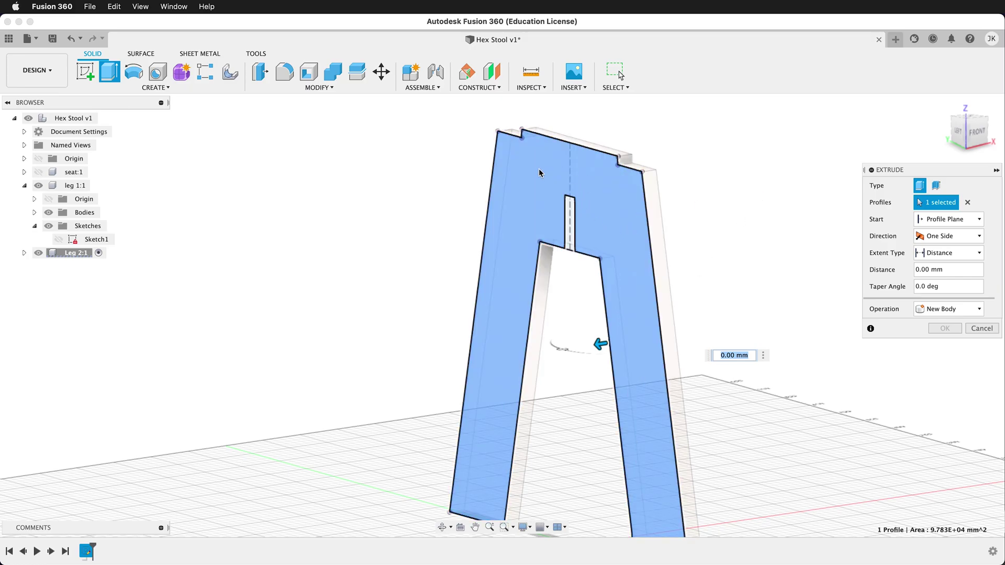
text(-ply)
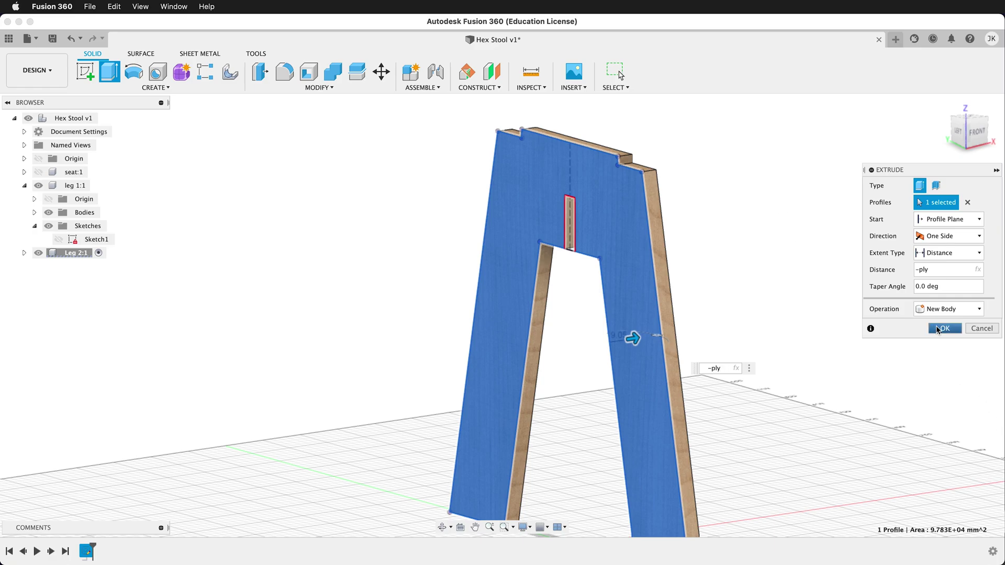
click(942, 328)
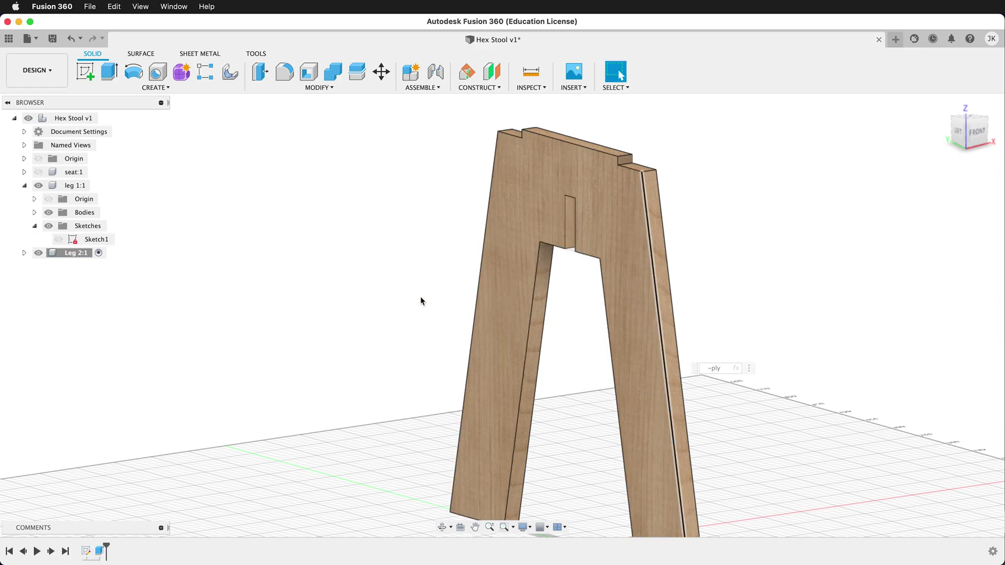
Rotate the Leg 2 component 90 degrees about the Z axis and activate the top-level Hex Stool component
right_click(74, 253)
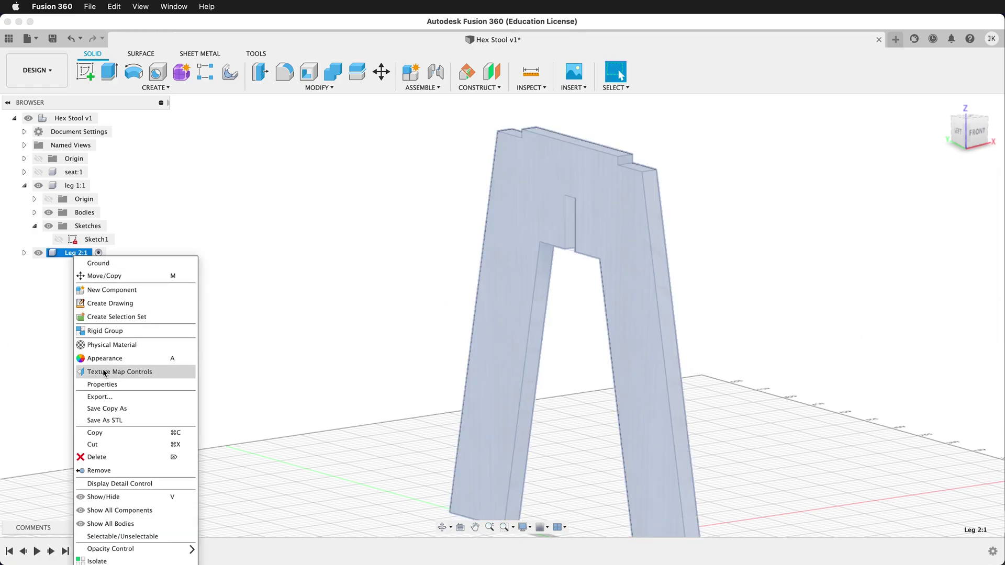
click(105, 276)
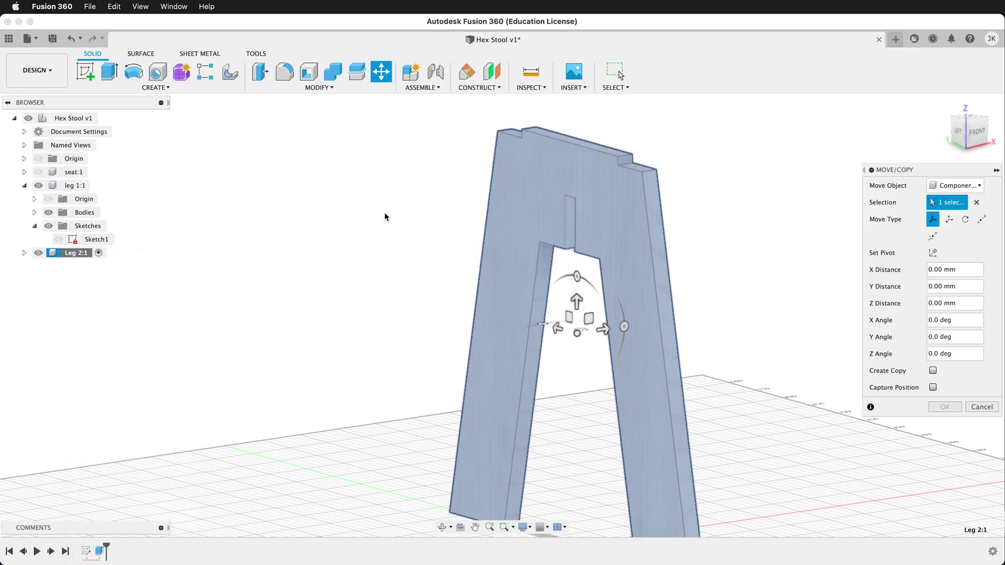
shift+middle_drag(381, 218, 589, 345)
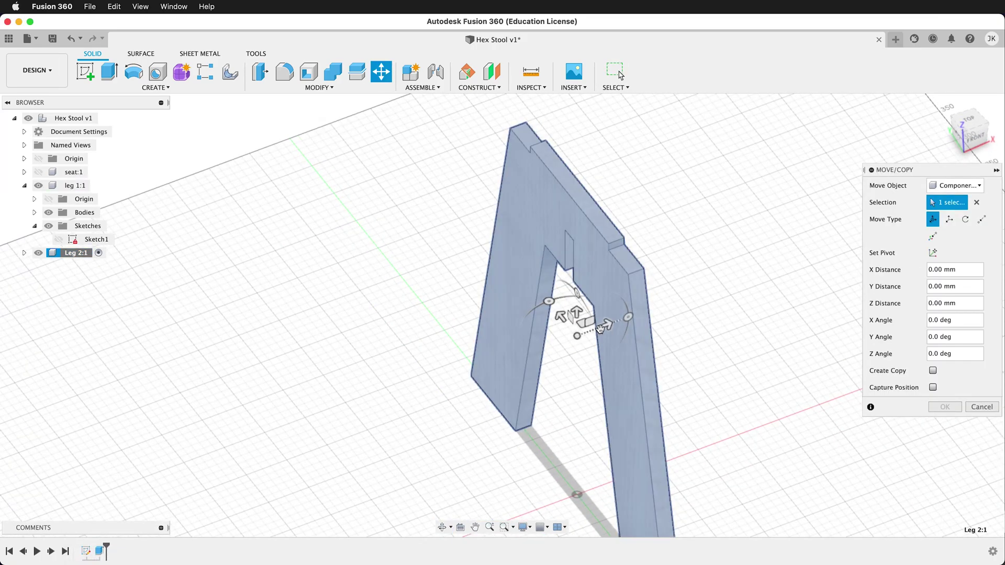
drag(549, 300, 522, 358)
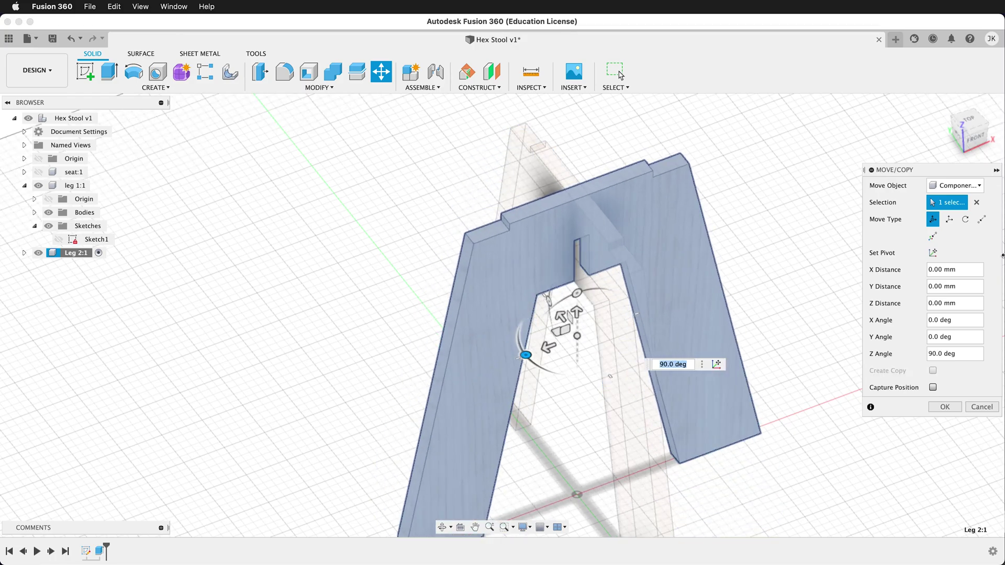
click(944, 406)
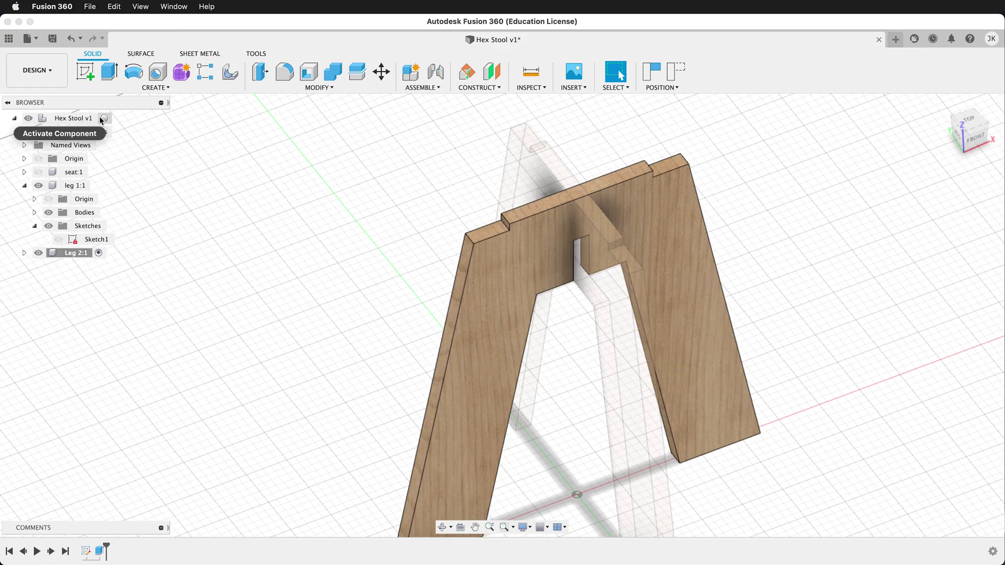
click(102, 118)
shift+middle_drag(274, 382, 709, 224)
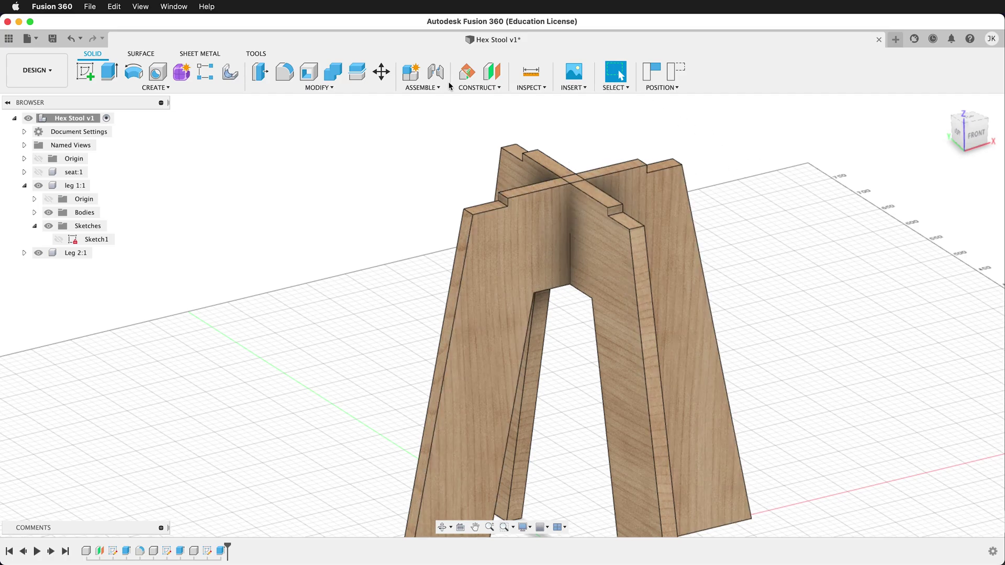
Capture the moved component's position and cut leg 1 with the Leg 2 body using Combine, keeping the tool body
click(337, 72)
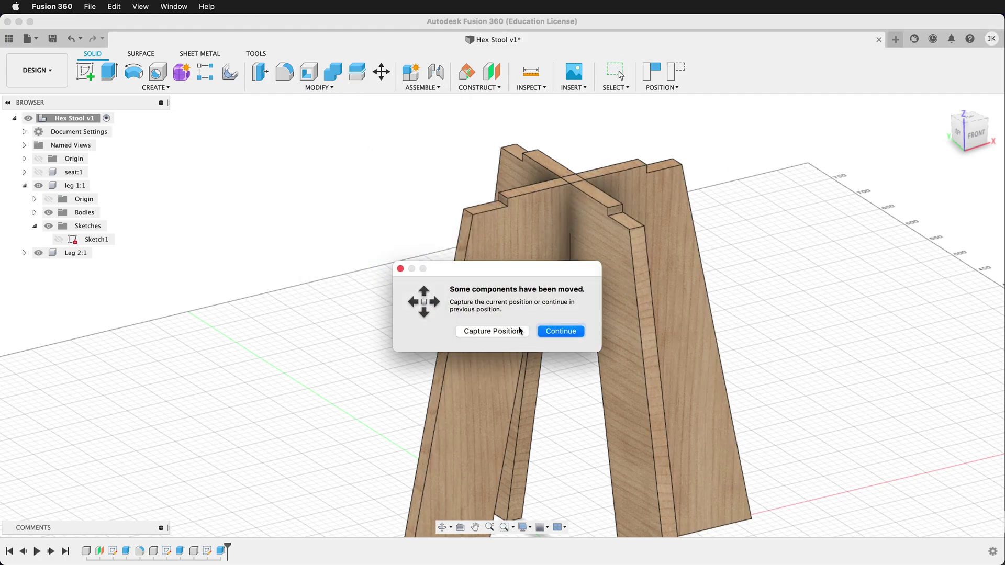
click(520, 330)
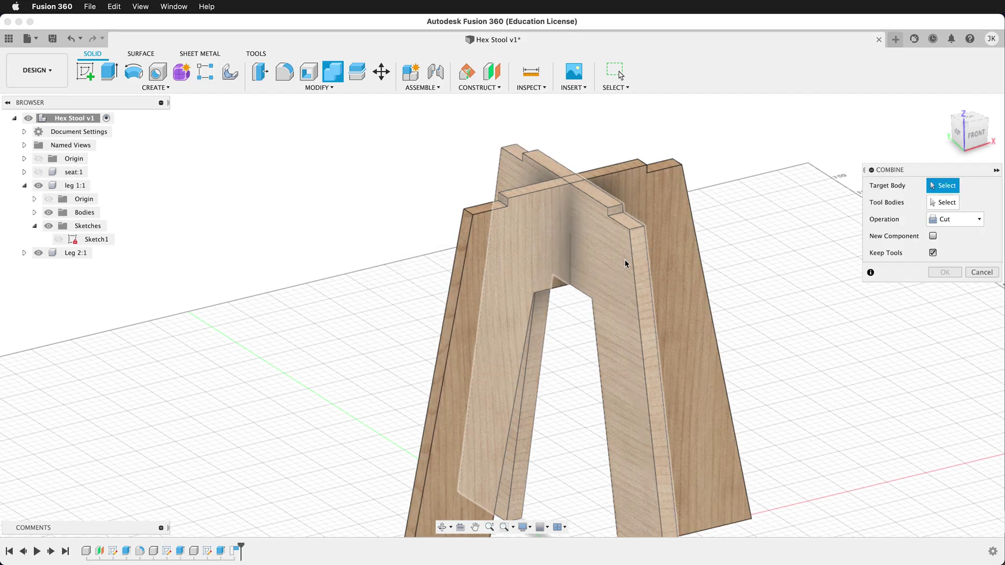
click(625, 260)
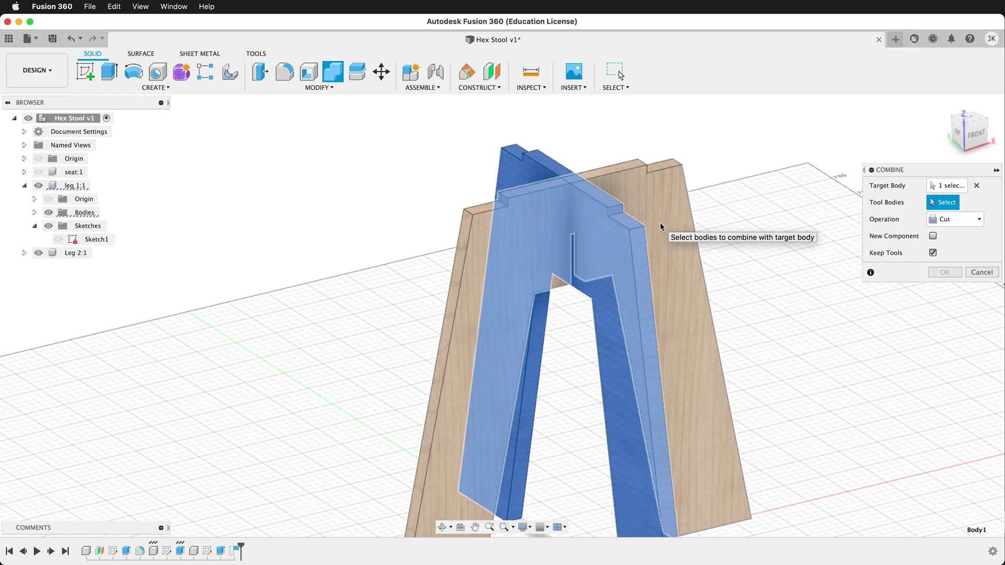
click(661, 222)
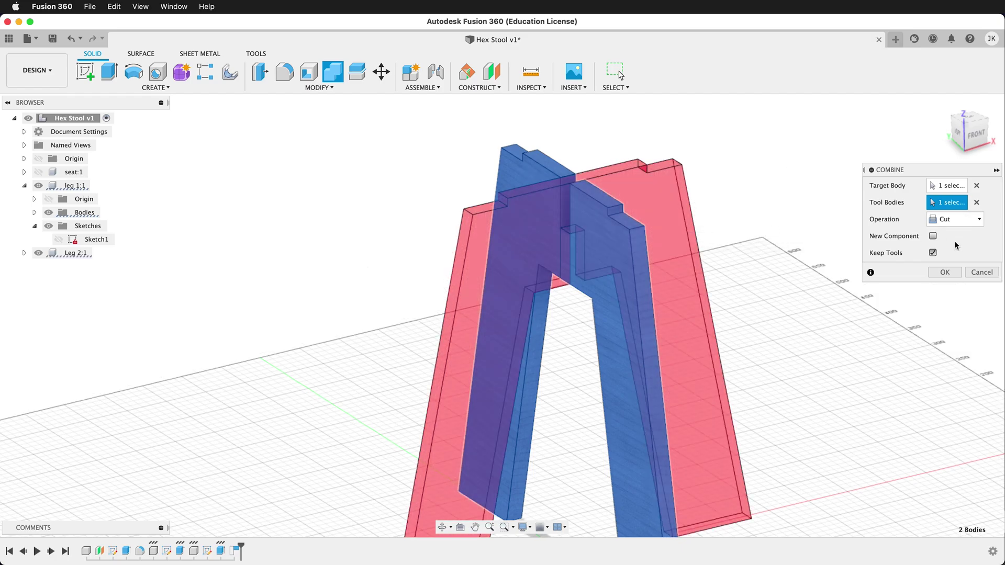
shift+middle_drag(804, 269, 690, 258)
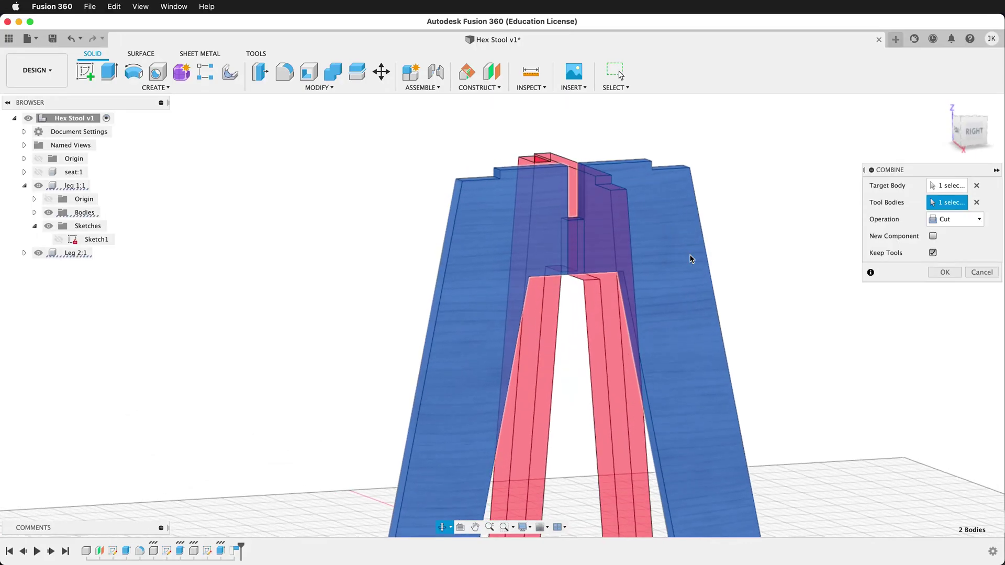
click(946, 272)
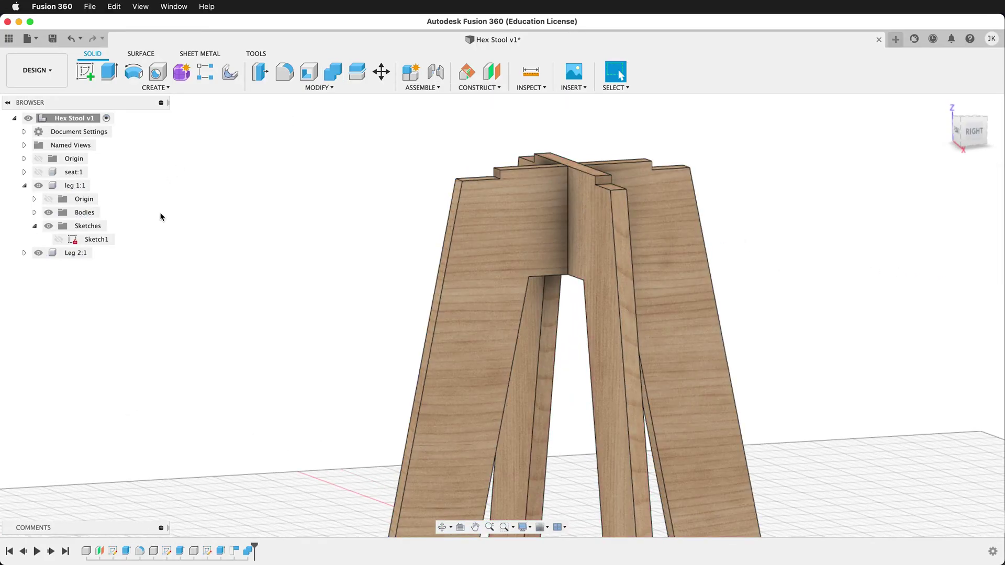
Temporarily hide Leg 2 to check the slot in leg 1, and show the seat again
click(39, 252)
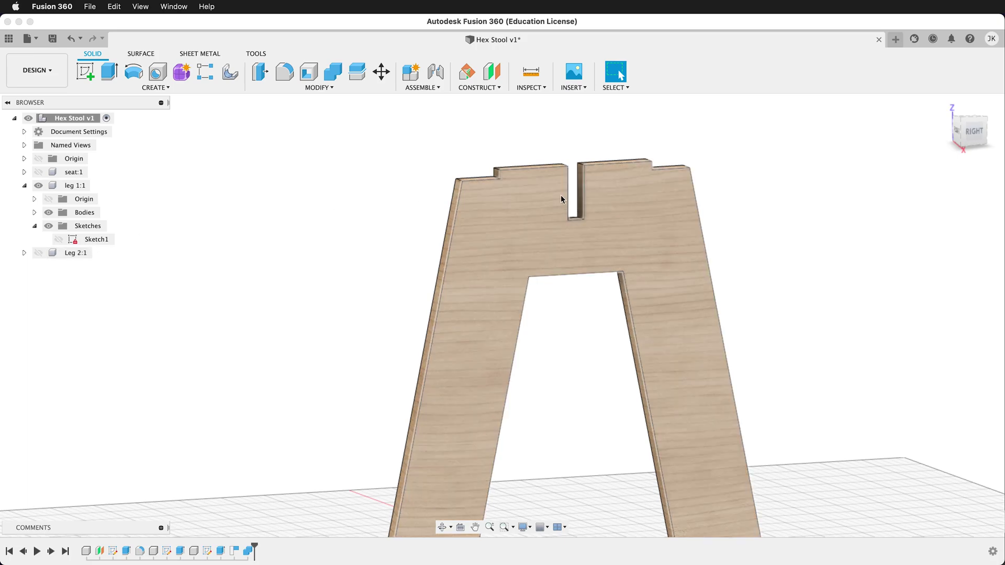
click(39, 253)
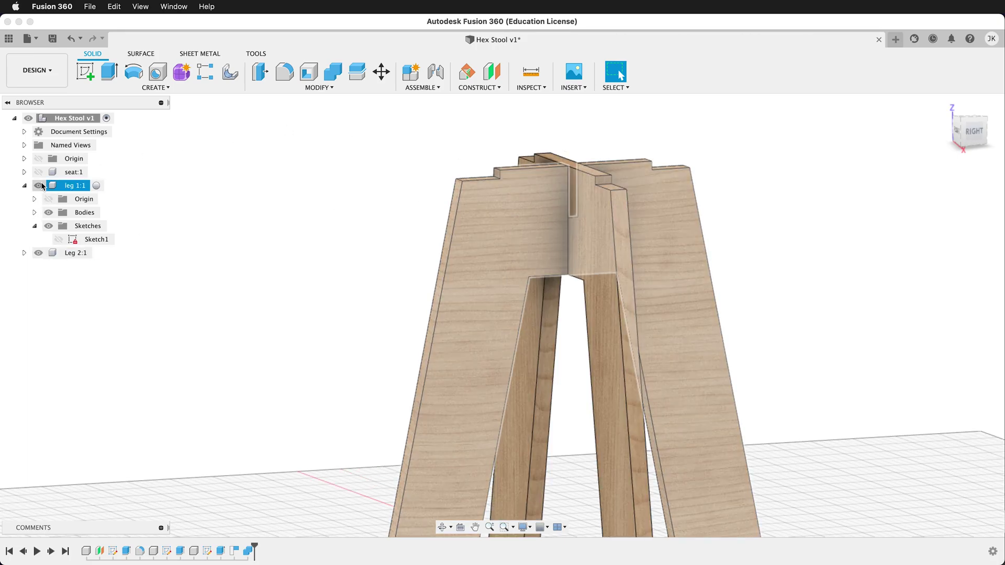
click(42, 174)
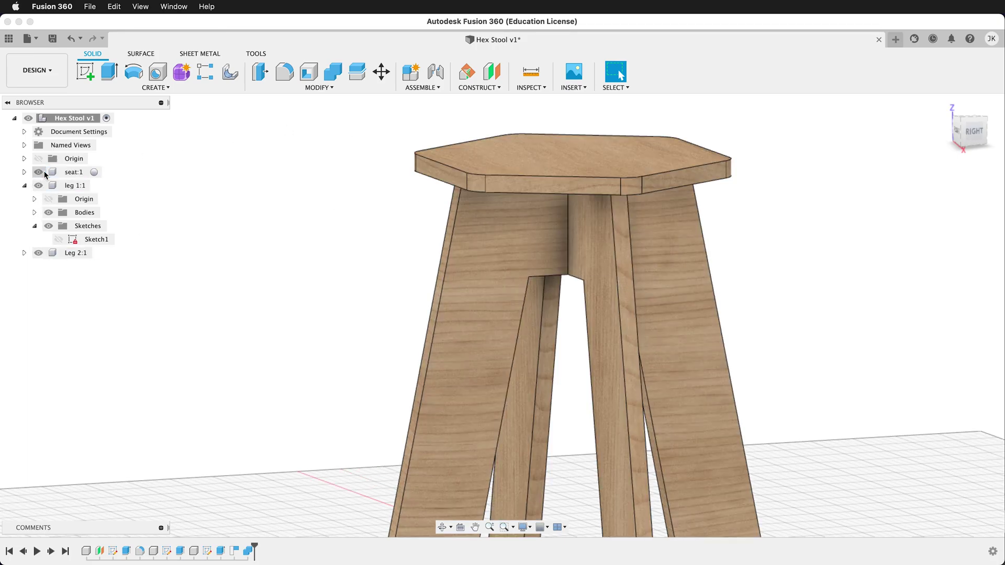
shift+middle_drag(327, 242, 478, 252)
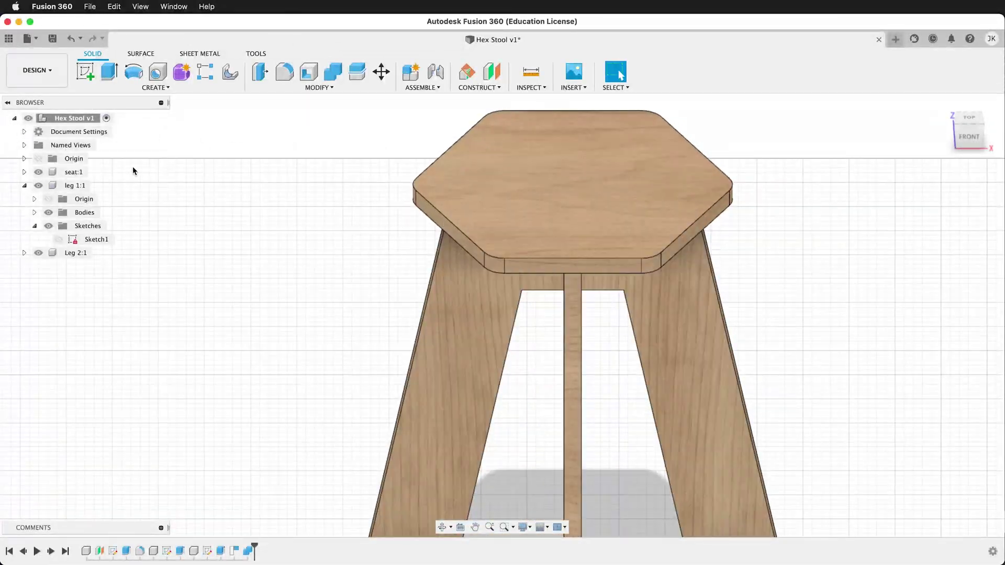
Cut the seat body with both leg bodies using Combine, keeping the tool bodies
click(332, 78)
click(686, 184)
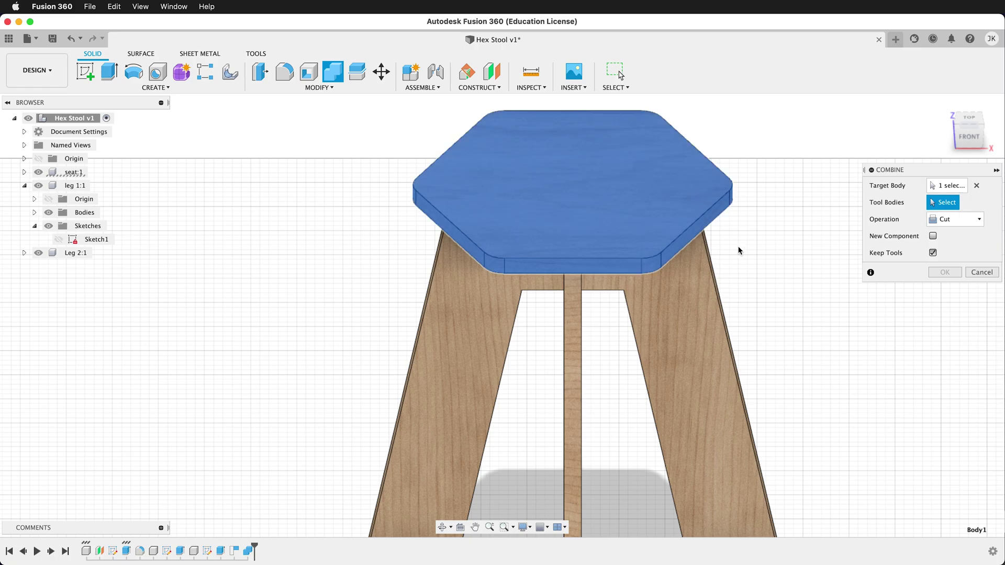
click(693, 340)
click(572, 377)
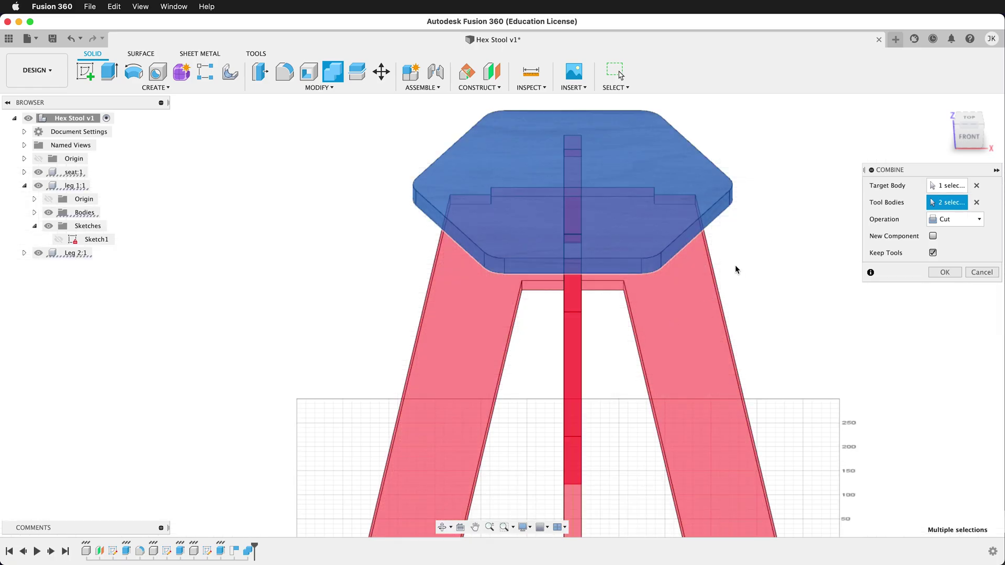
shift+middle_drag(732, 266, 613, 187)
click(944, 272)
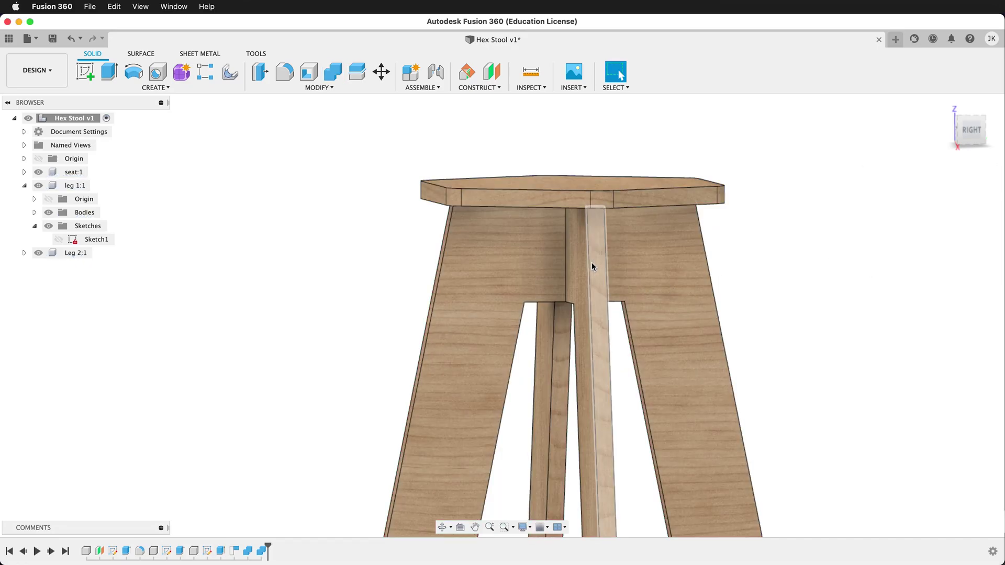
Temporarily hide leg 1 and Leg 2 to inspect the slots in the seat's underside, and show both legs again
click(38, 187)
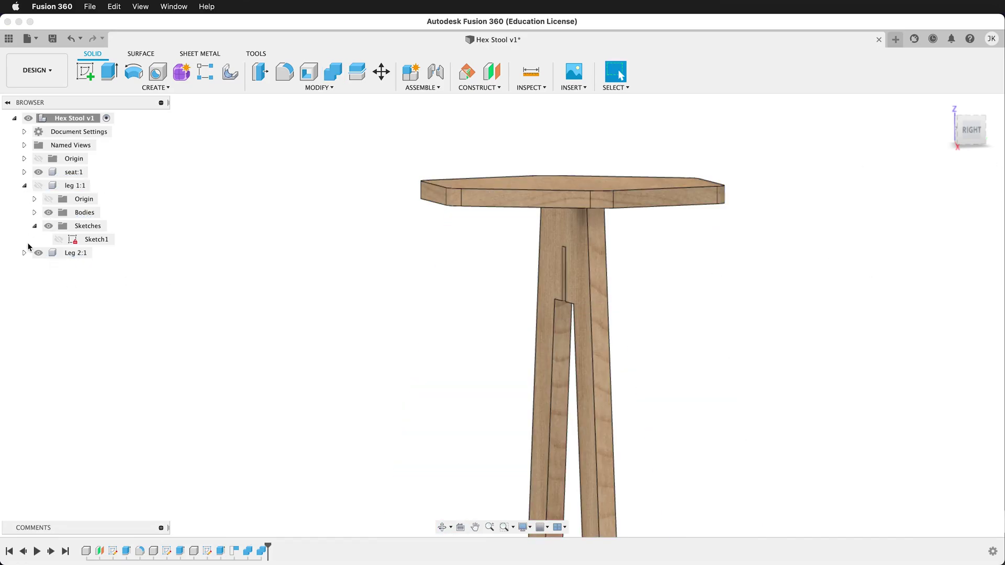
click(39, 253)
shift+middle_drag(236, 359, 330, 228)
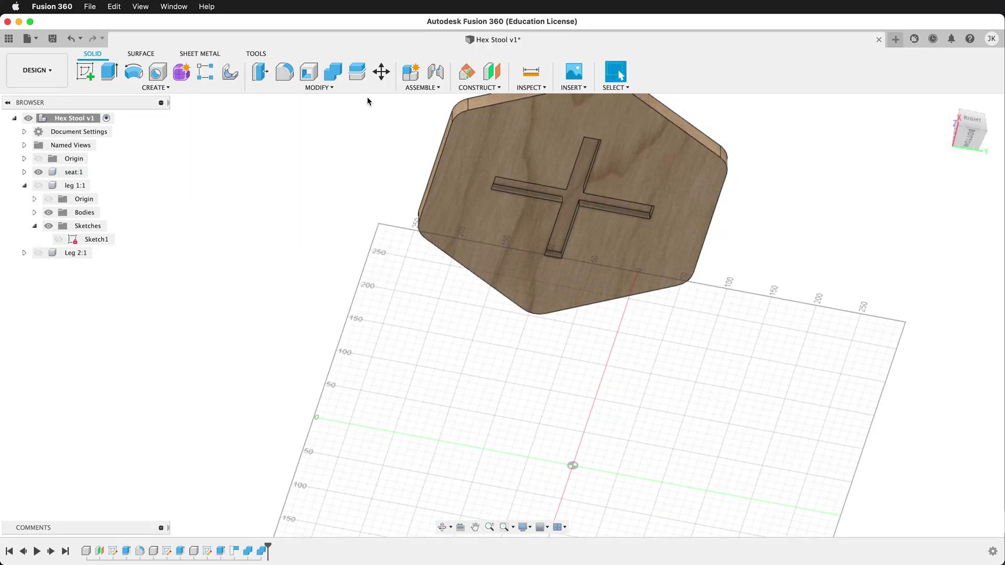
shift+middle_drag(368, 89, 345, 214)
click(38, 186)
click(38, 252)
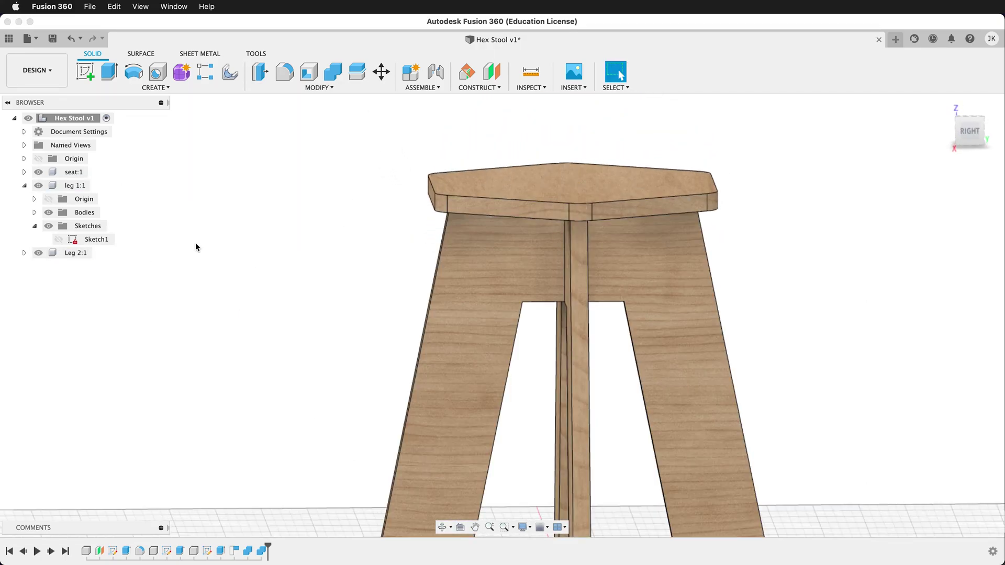
key(F6)
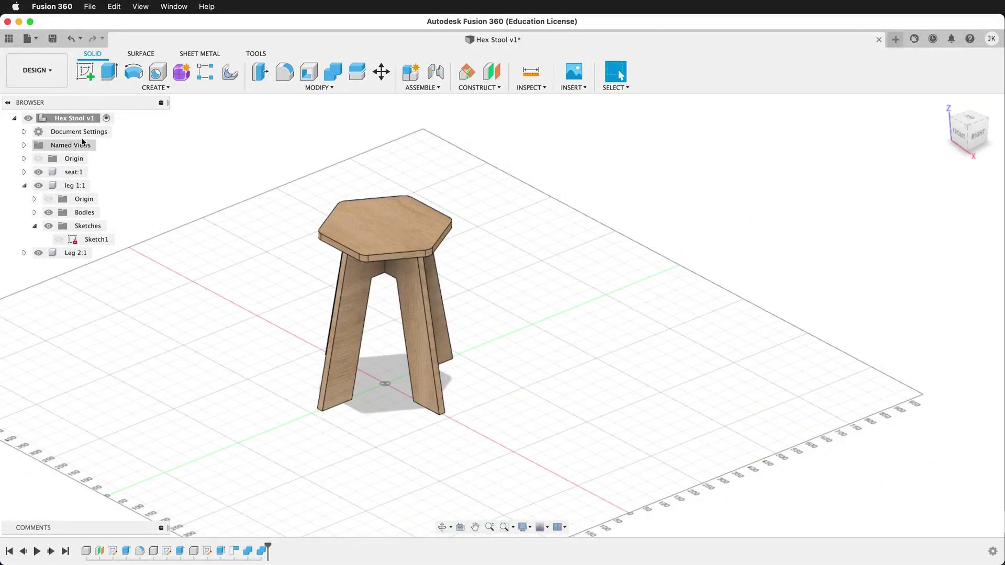
Create and activate a new internal standard component named CNC under the top-level Hex Stool component
click(24, 185)
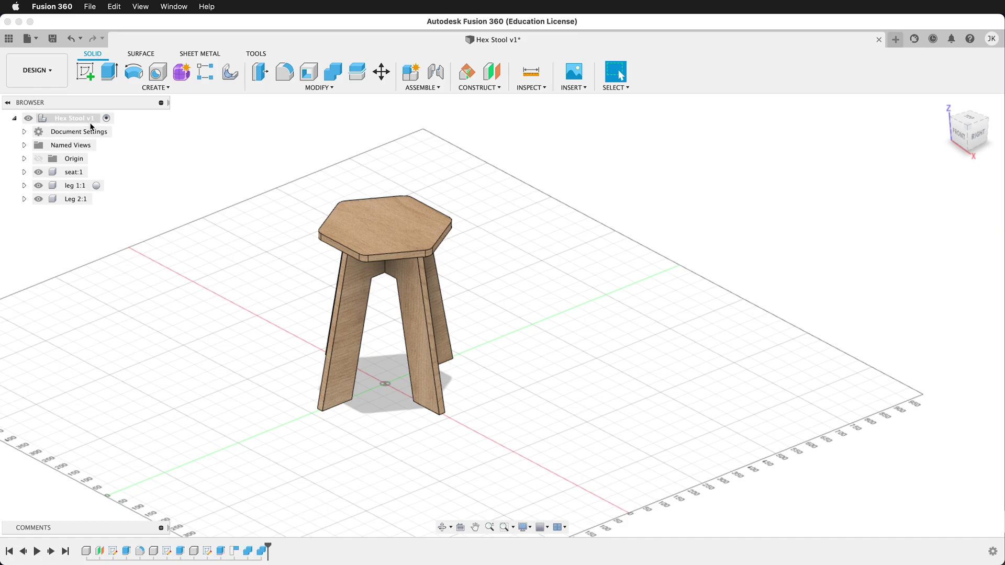
right_click(70, 119)
click(124, 131)
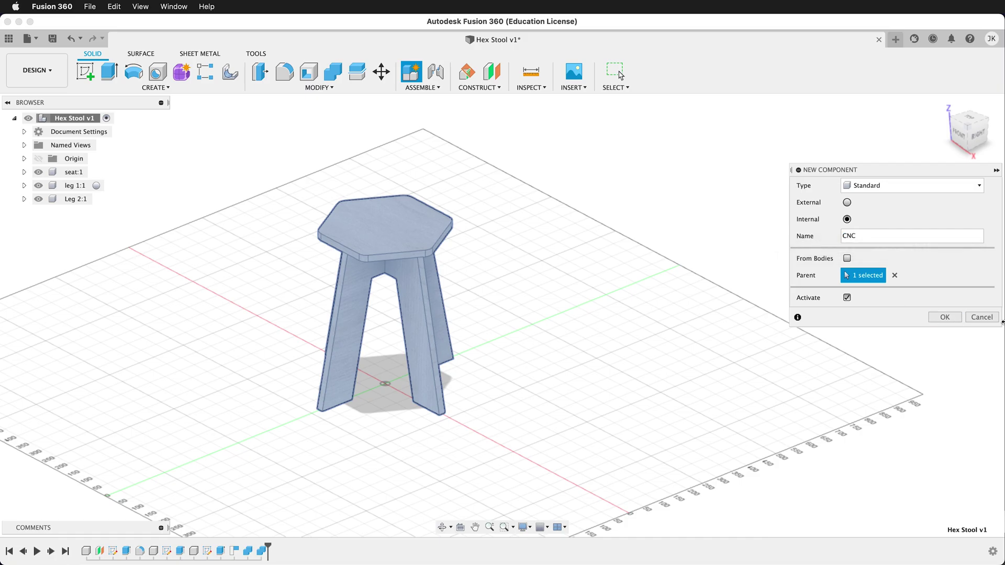
key(Return)
Create and activate a new internal component named Plywood inside the CNC component
scroll(221, 213, down, 4)
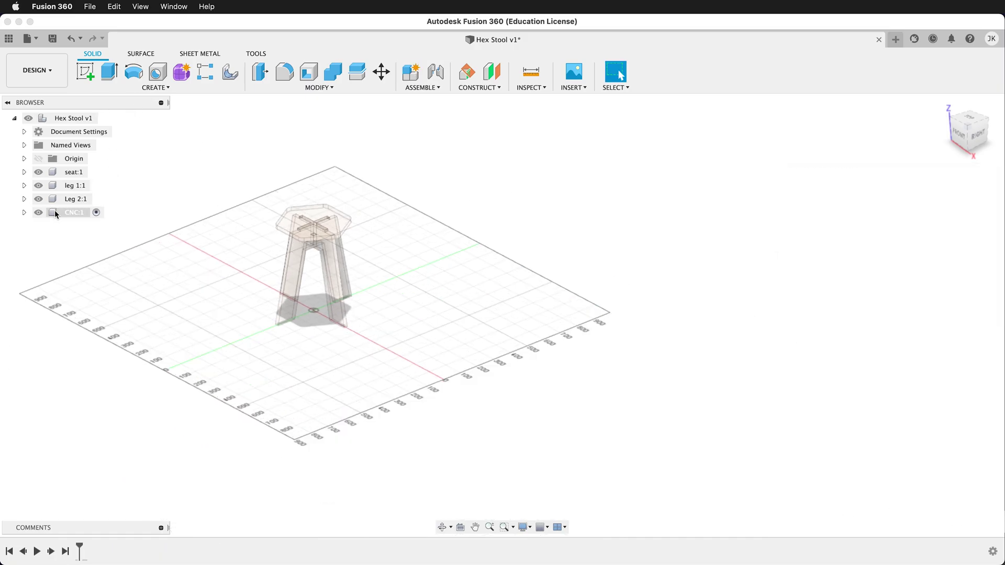
right_click(54, 211)
click(141, 244)
text(Plywood)
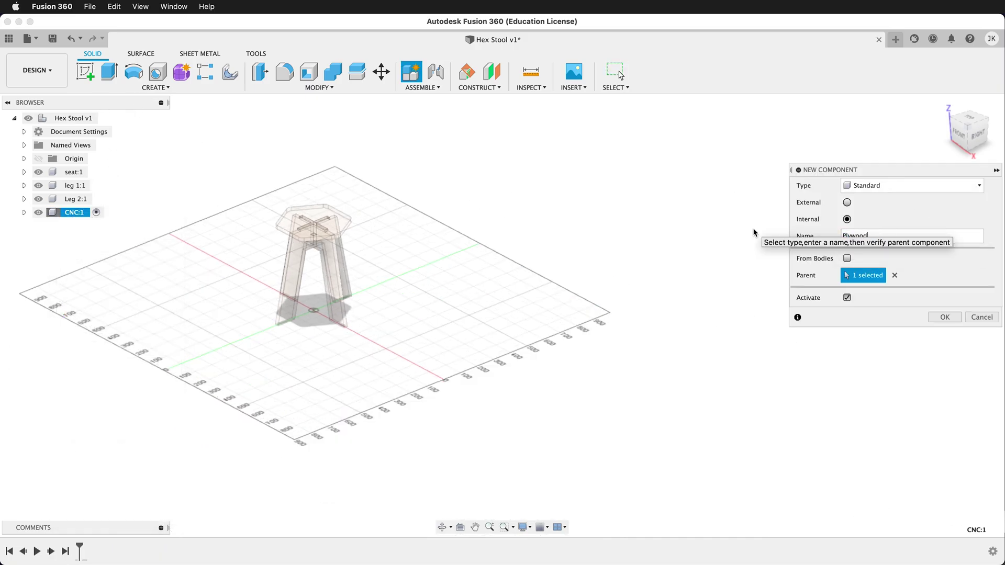
click(950, 317)
Start a sketch on the horizontal ground plane and draw a 48" by 48" rectangle beside the stool
click(85, 72)
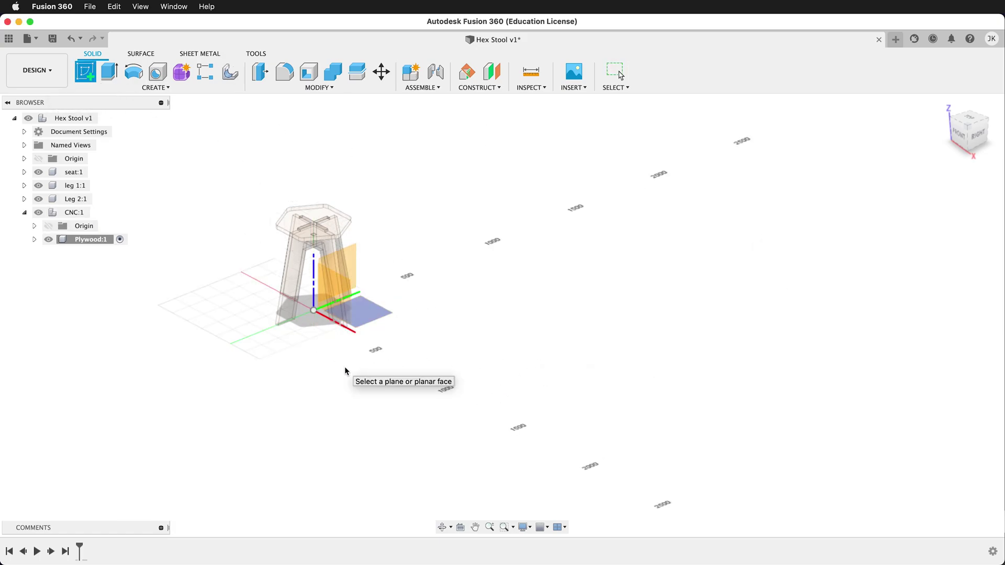
click(344, 366)
key(r)
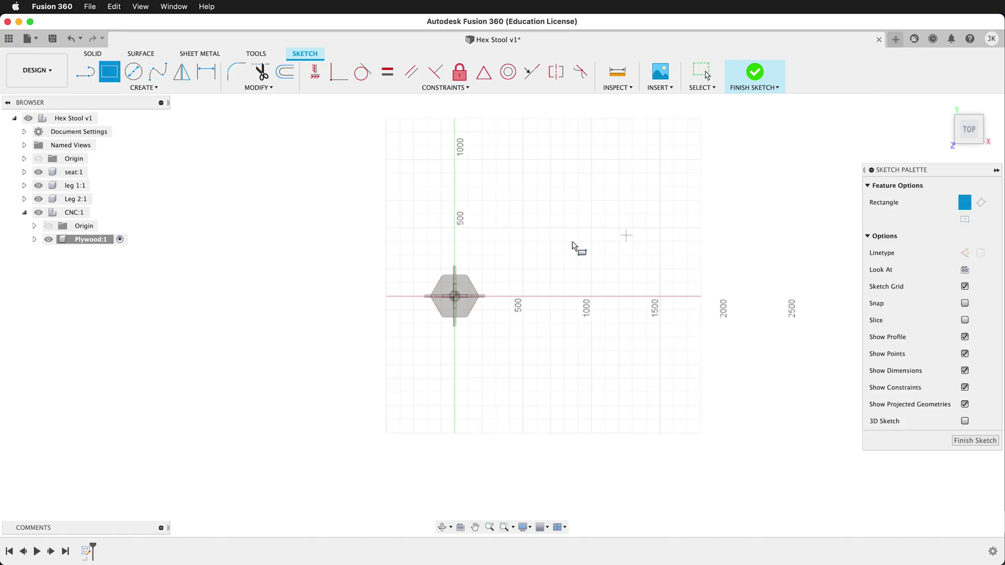
click(521, 257)
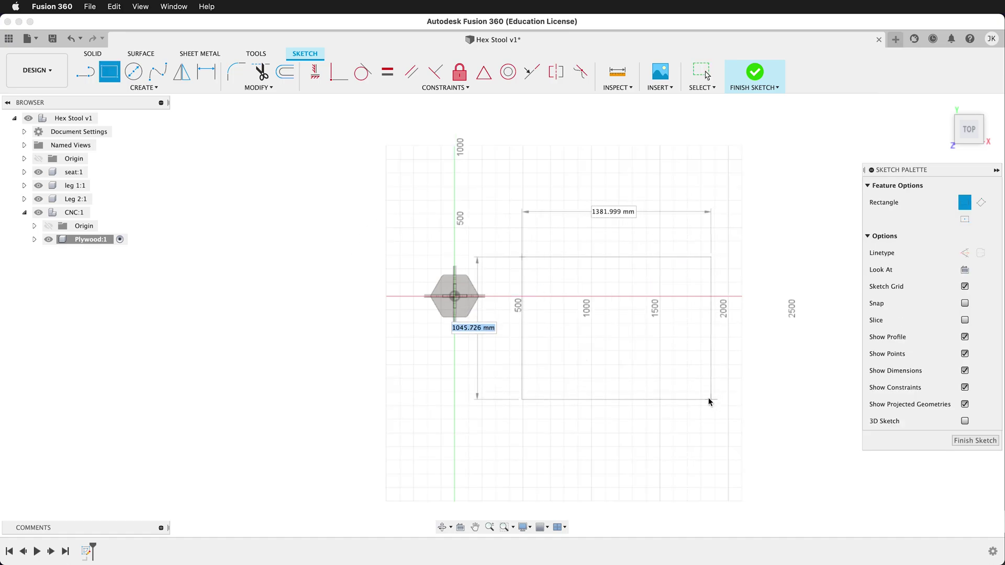
key(Tab)
key(Tab)
text(48")
key(Tab)
key(Return)
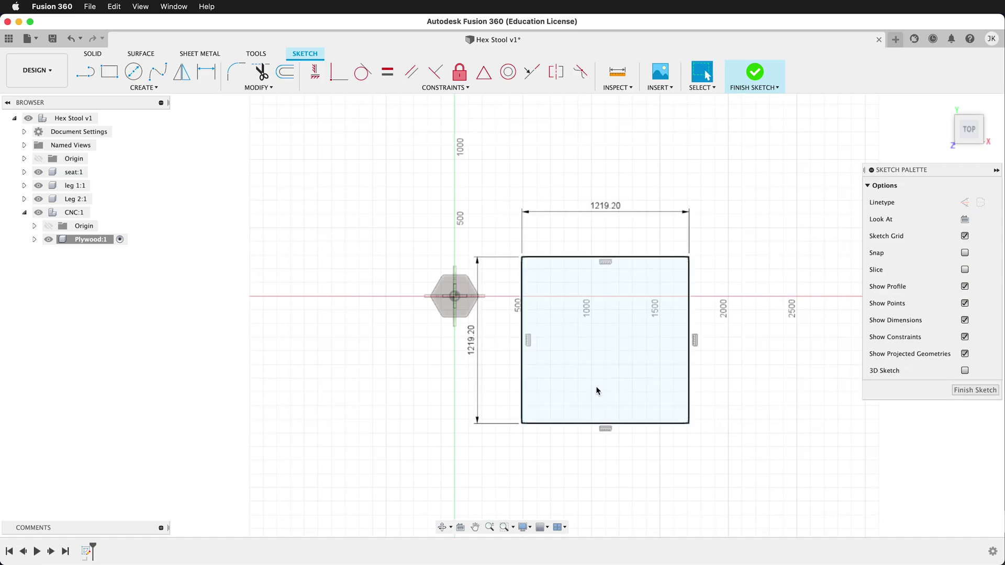
Dimension the horizontal distance from the origin to the rectangle's nearest vertical edge as 500 mm
scroll(594, 386, up, 5)
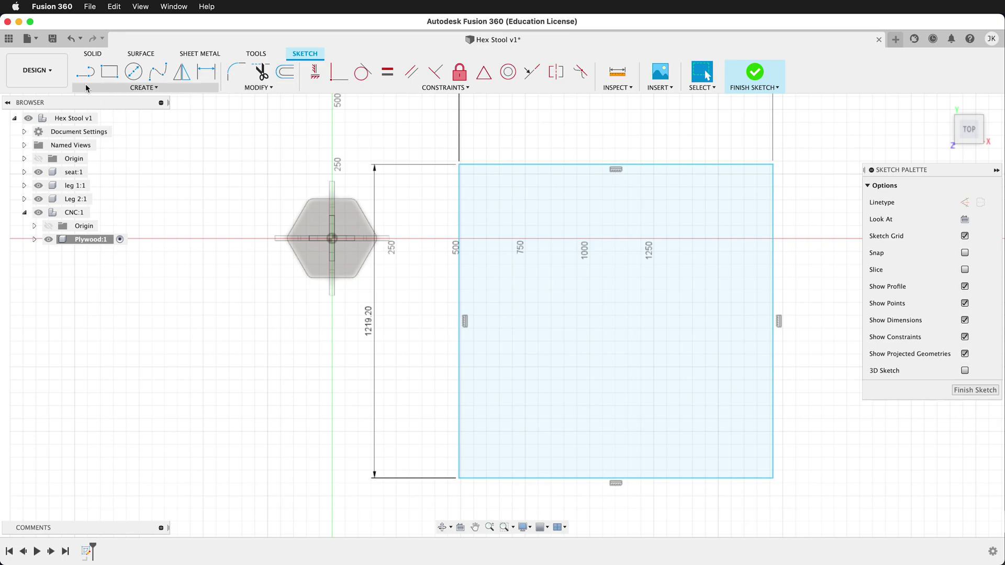
key(d)
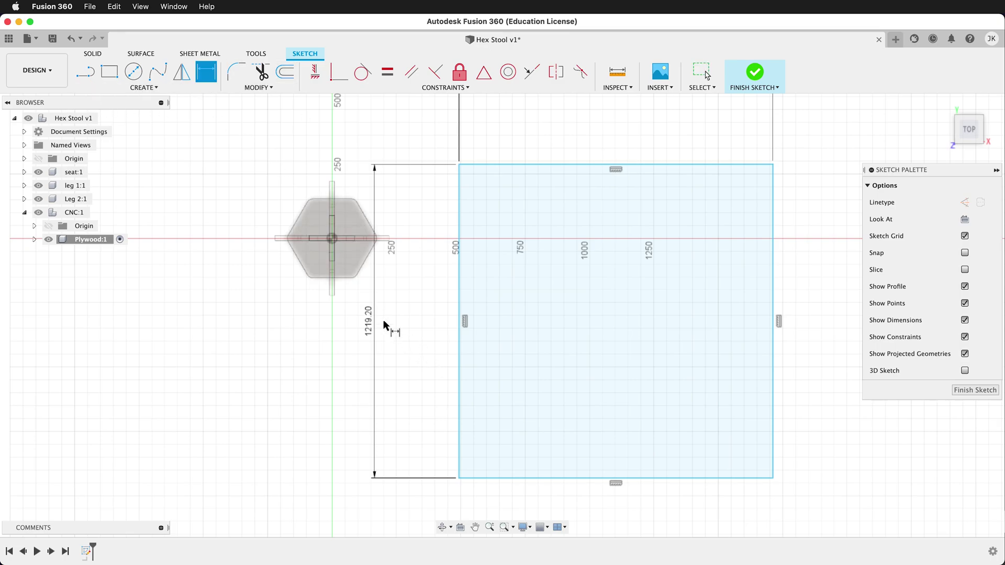
click(332, 239)
click(459, 234)
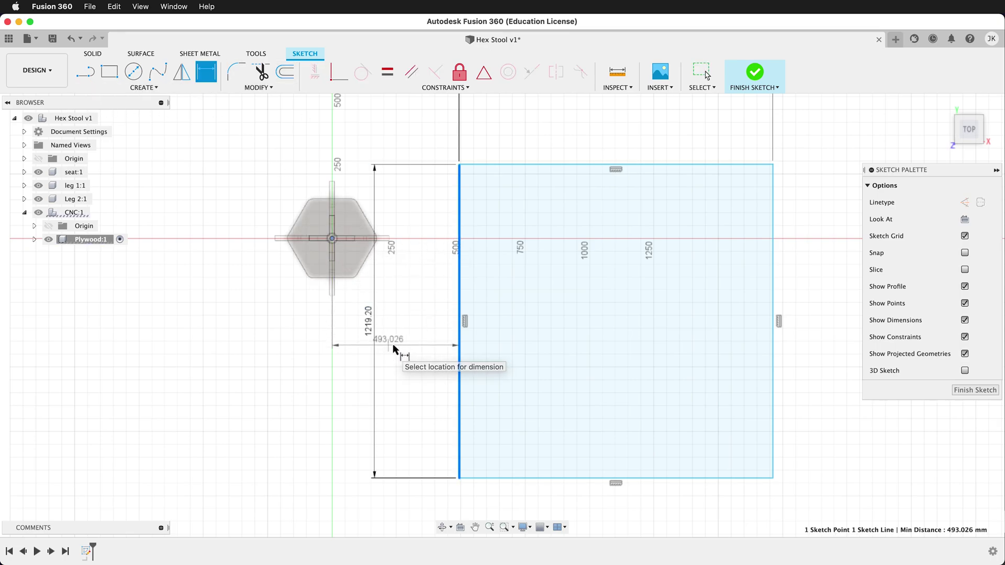
click(395, 348)
text(500)
key(Return)
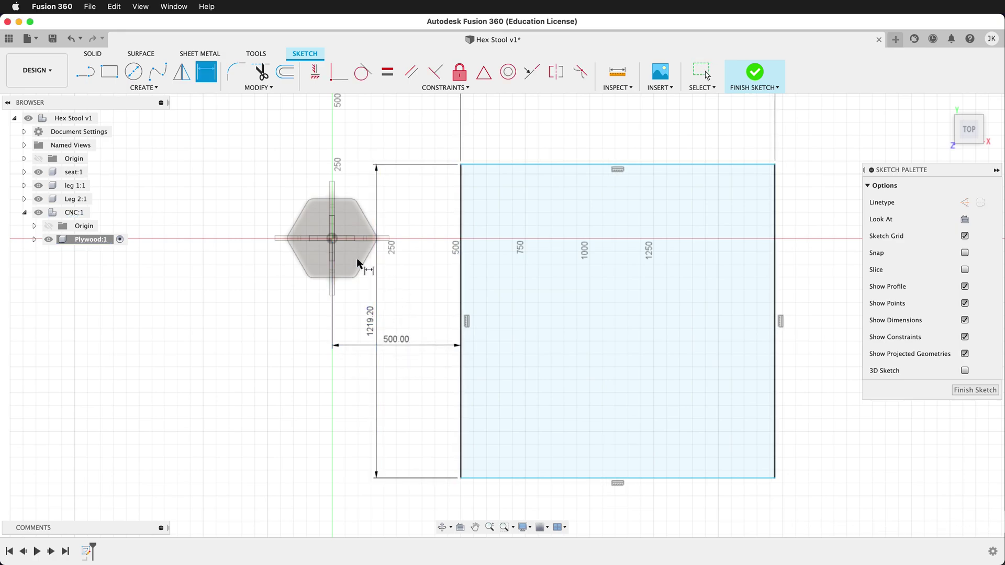
Dimension the vertical distance from the origin to the rectangle's upper corner nearest the stool as 24"
click(331, 238)
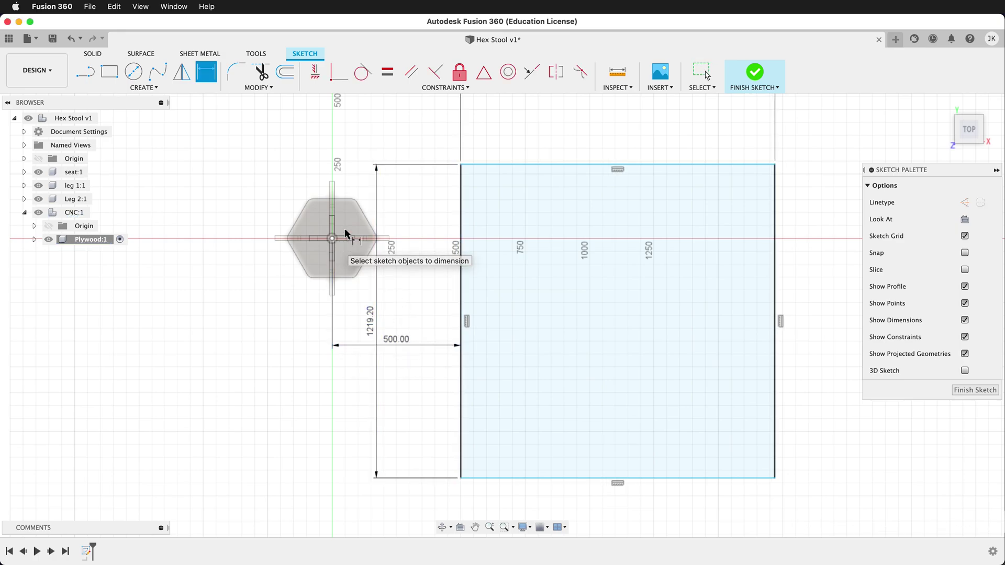
click(460, 164)
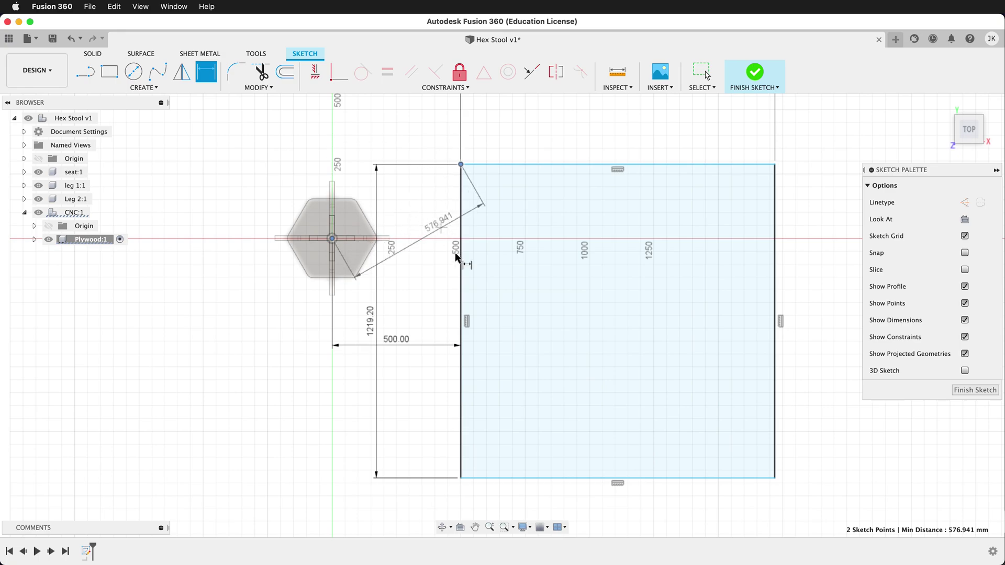
click(206, 212)
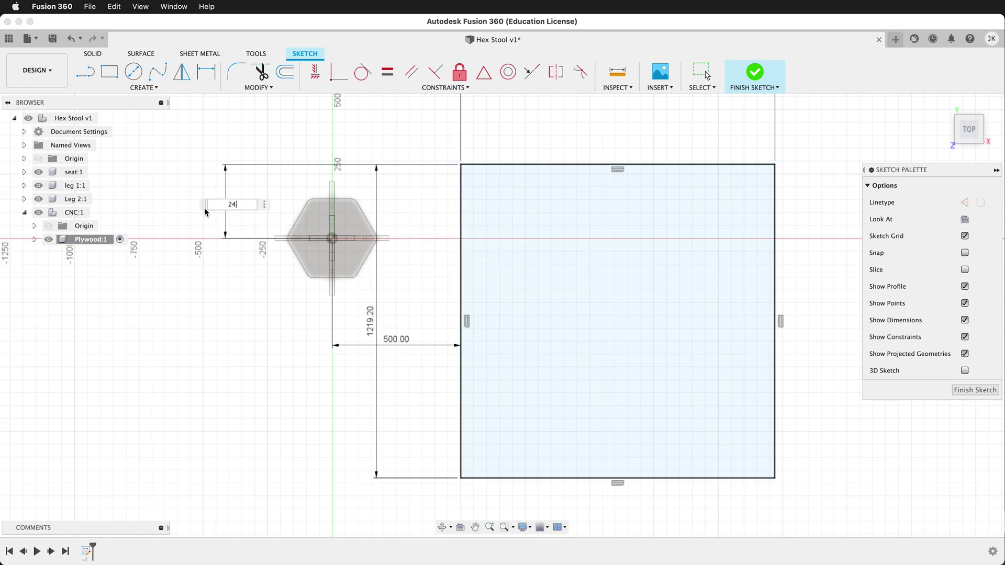
key(Return)
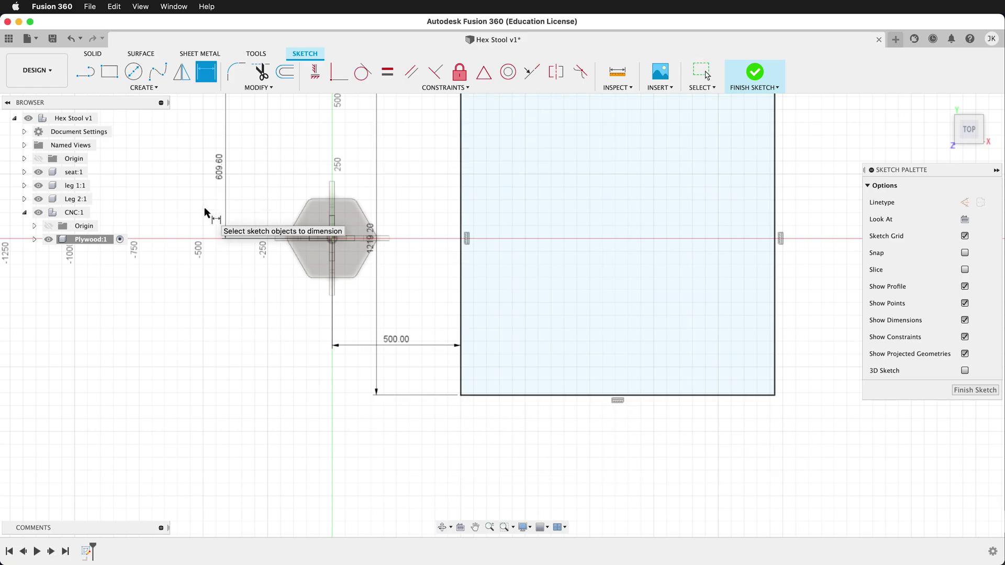
scroll(690, 319, down, 5)
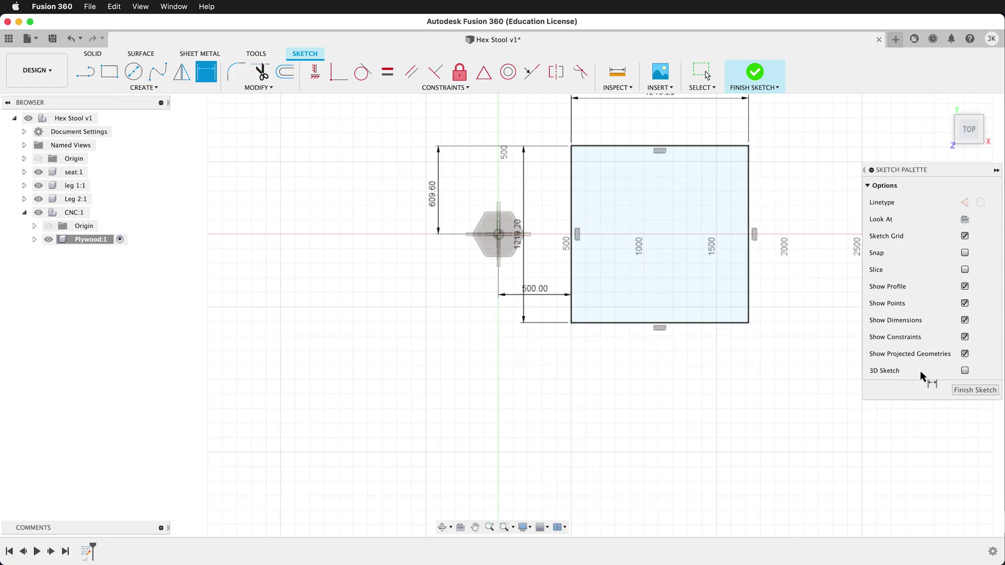
Finish the sketch and extrude the square profile by ply as a new body
click(975, 389)
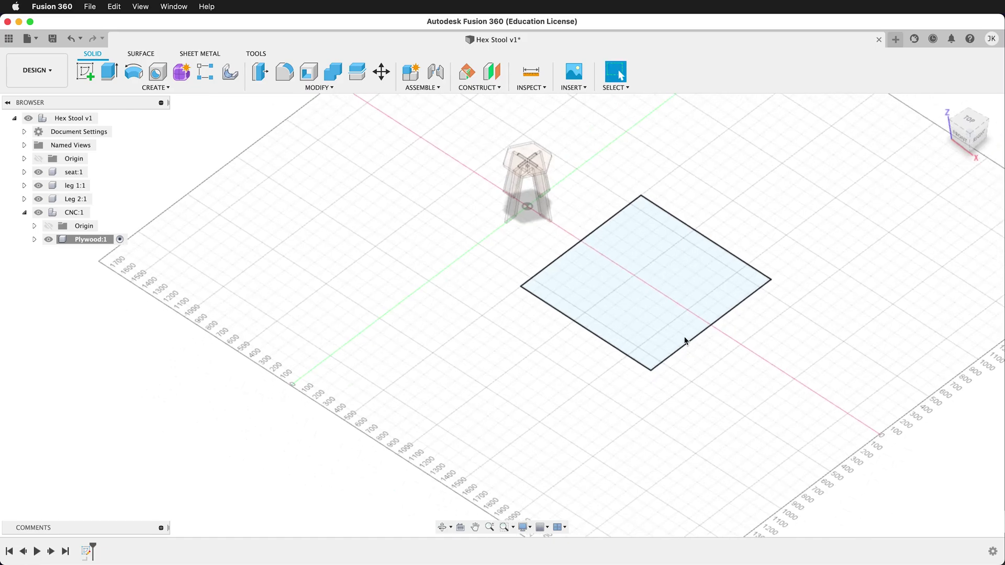
key(e)
click(635, 305)
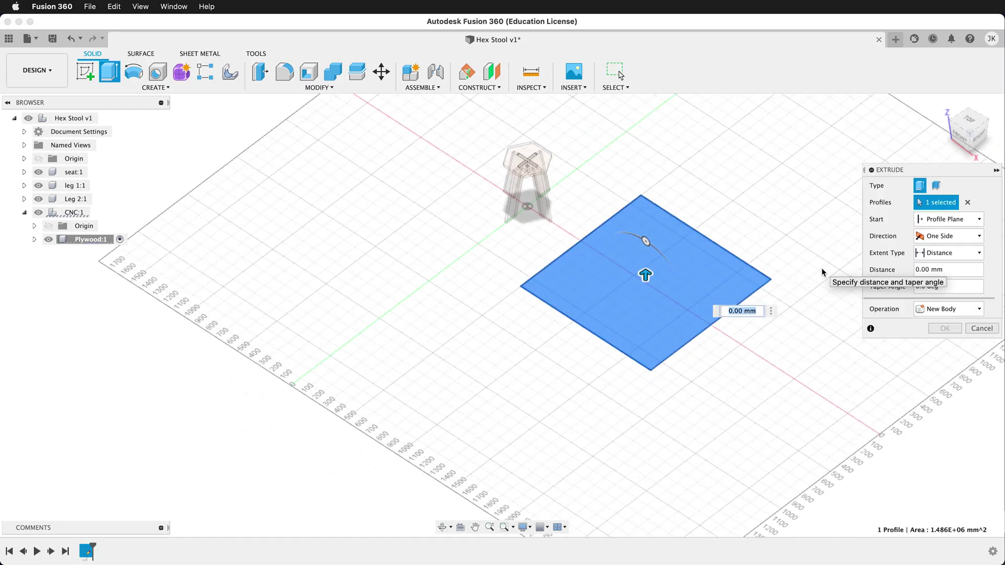
text(ply)
click(945, 329)
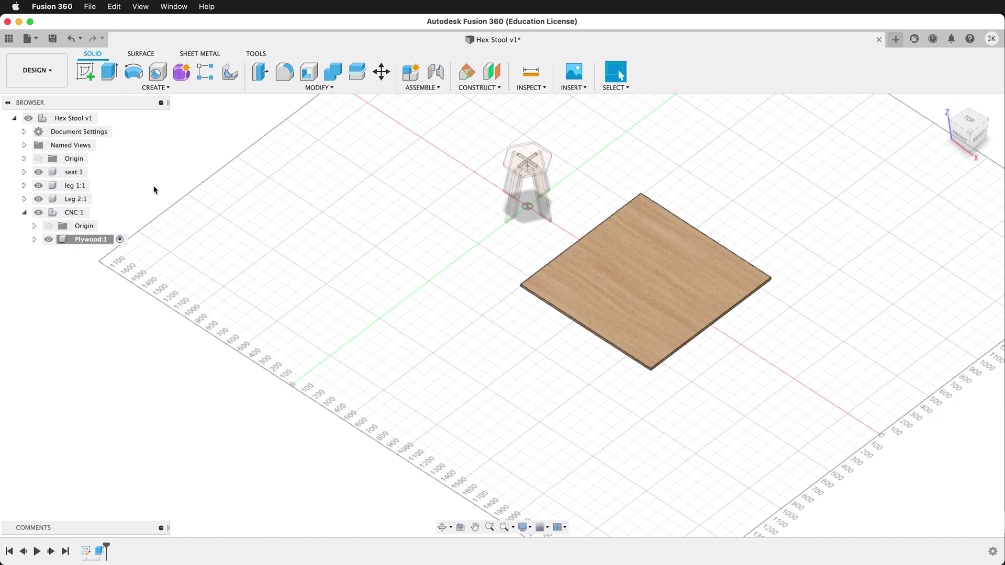
Activate the CNC component and copy the seat, leg 1 and Leg 2 components
click(90, 211)
click(64, 173)
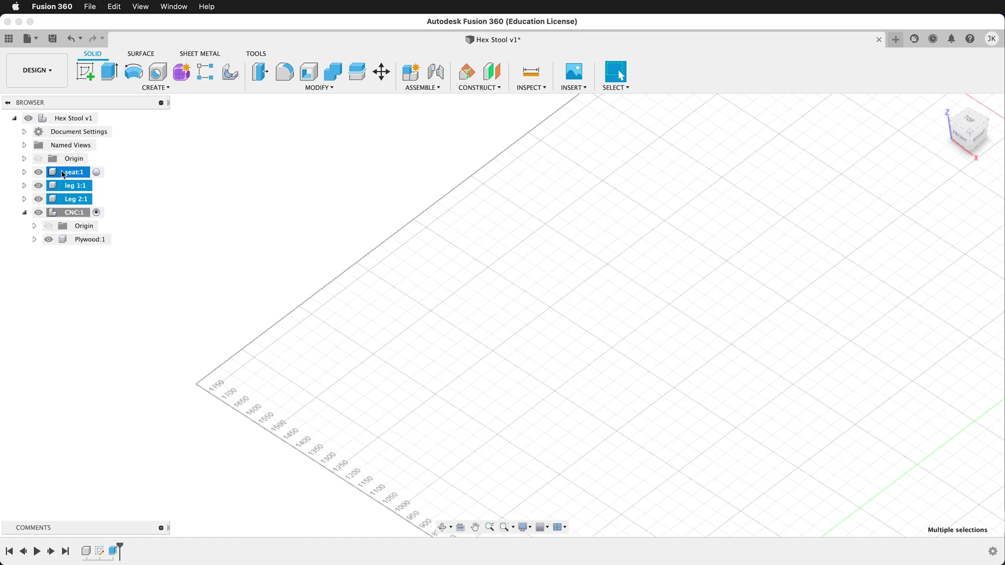
right_click(61, 174)
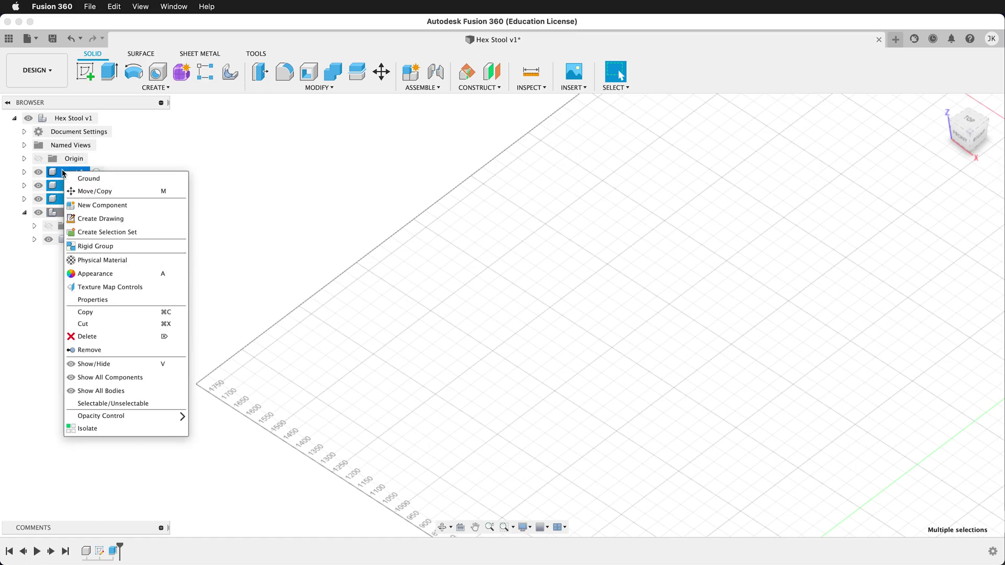
click(128, 312)
Paste the copied components into the CNC component and move them -700 mm in Y
right_click(77, 213)
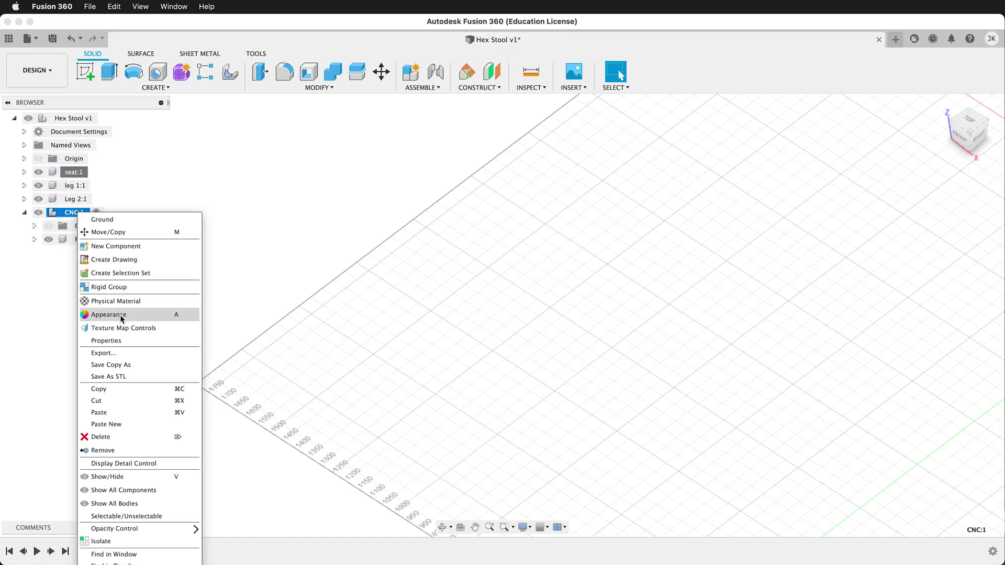
click(110, 413)
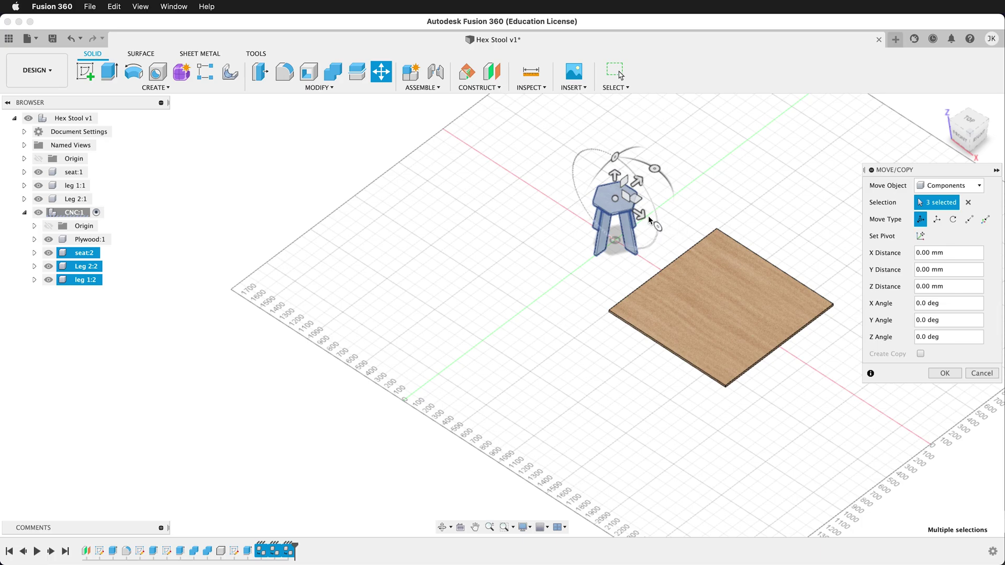
drag(633, 184, 573, 229)
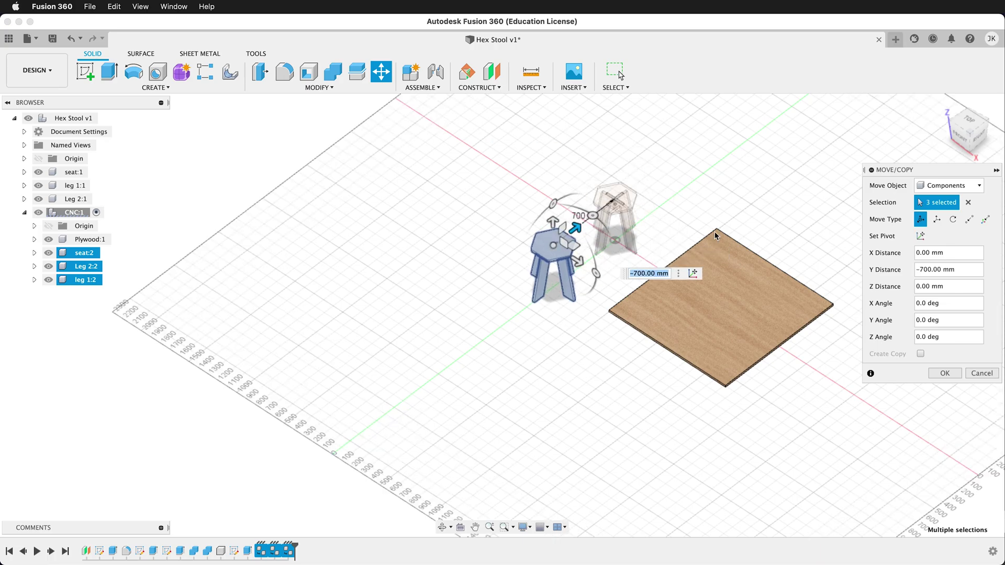
click(944, 373)
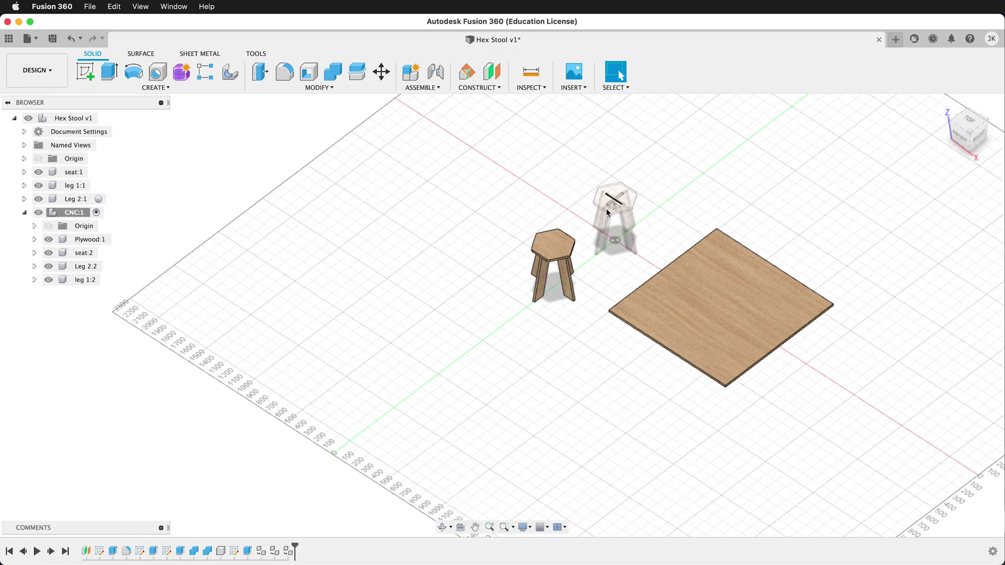
Hide the original seat:1, leg 1:1 and Leg 2:1 components
click(38, 172)
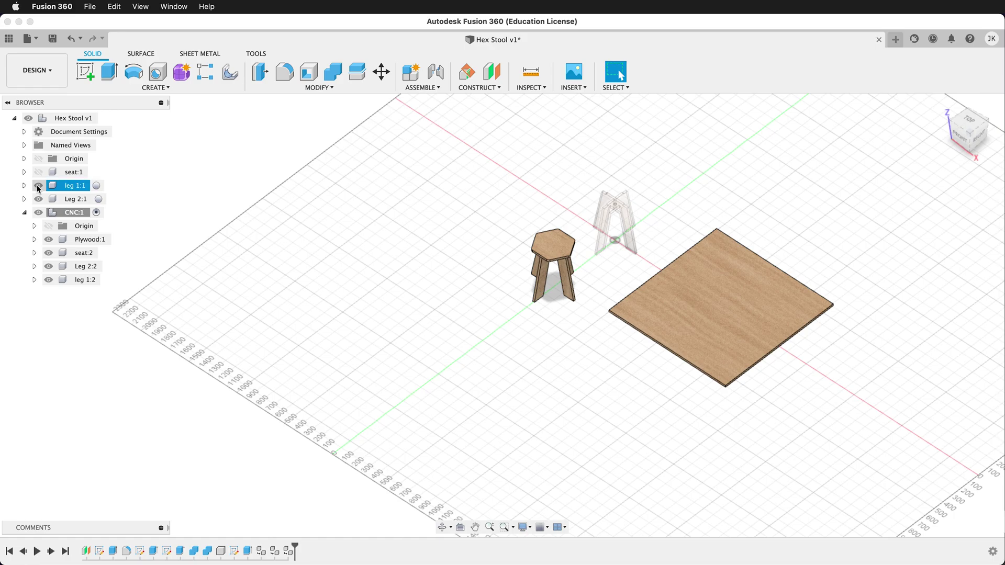
click(39, 185)
click(38, 199)
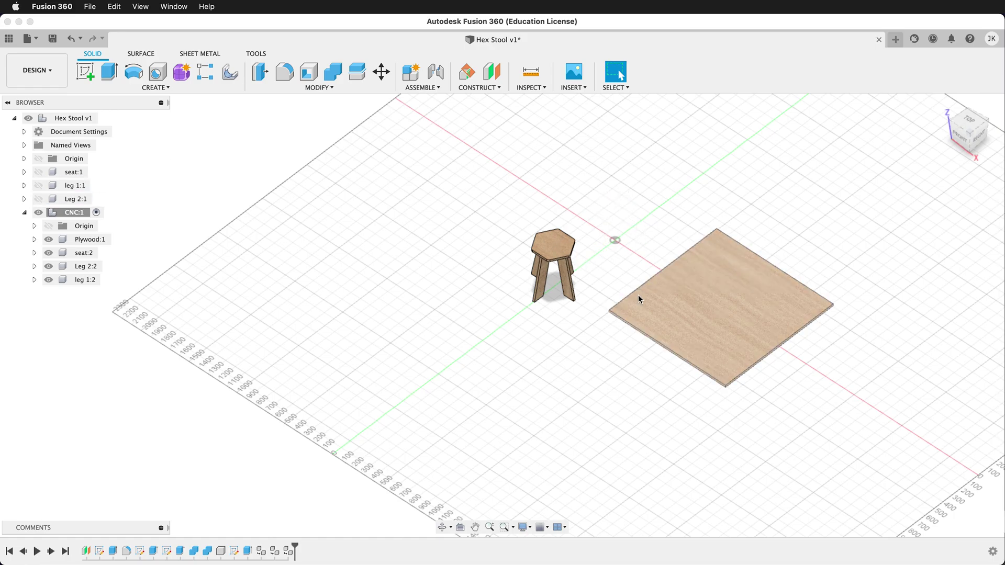
Ground the Plywood component and start a joint placing the seat:2 copy's face on the centre of the plywood's top face
right_click(87, 240)
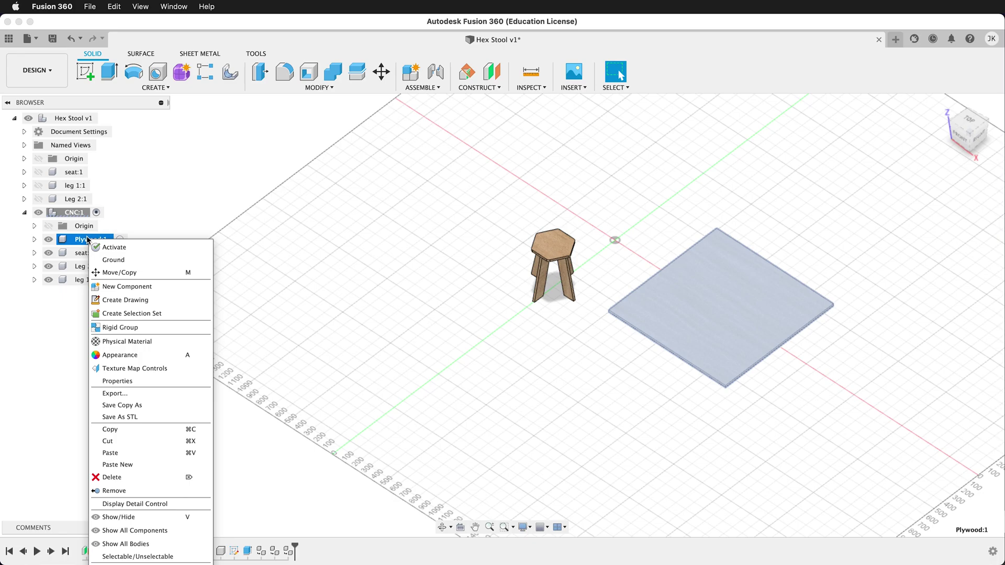
click(127, 257)
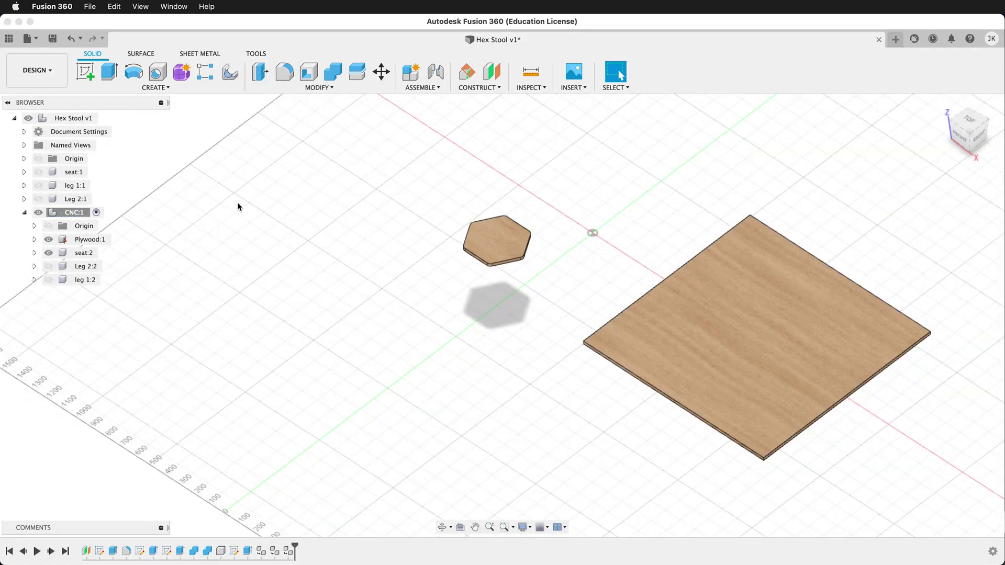
click(433, 74)
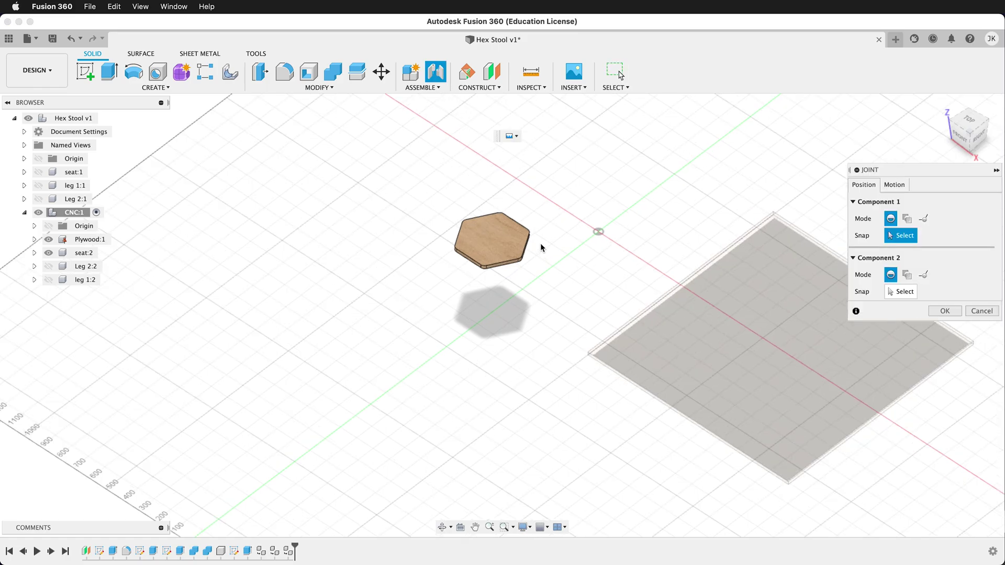
scroll(540, 242, up, 3)
click(461, 235)
scroll(377, 263, down, 3)
click(678, 338)
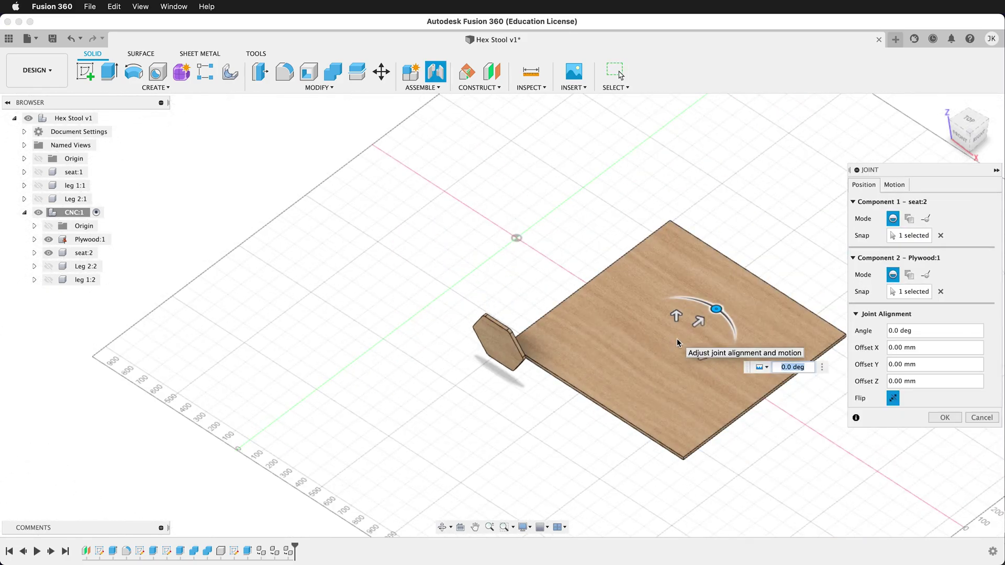
scroll(696, 335, up, 3)
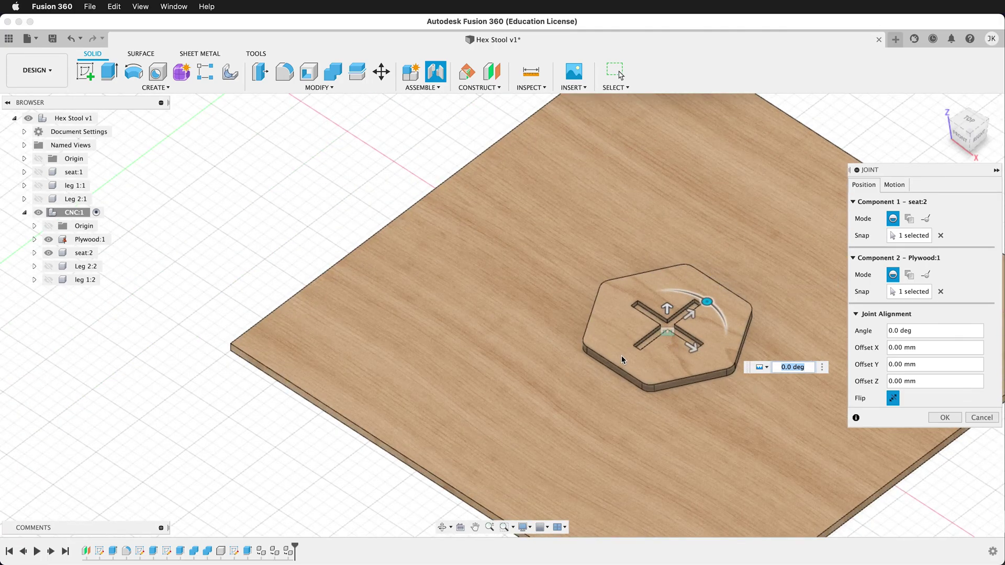
scroll(644, 286, down, 3)
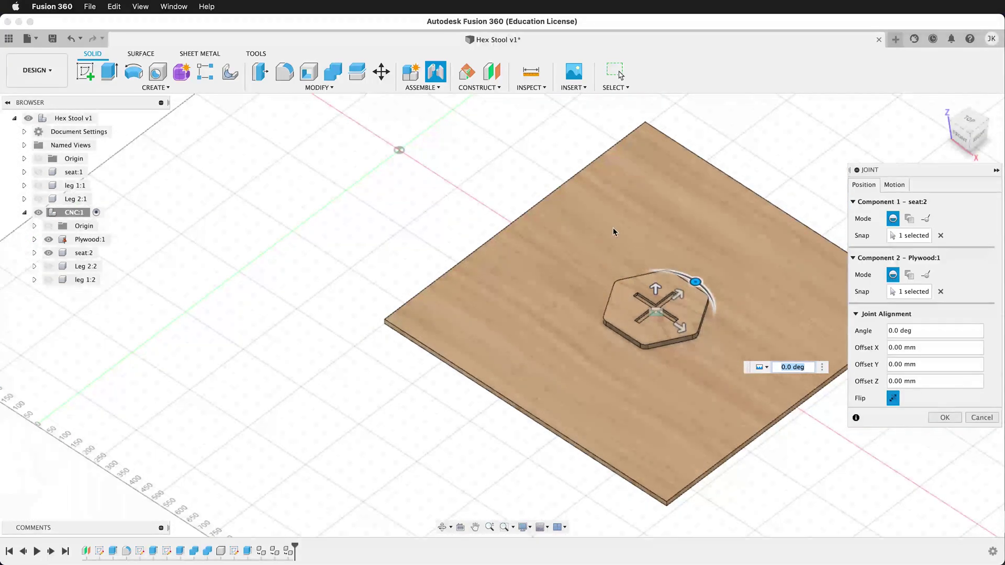
Offset the seat:2 joint by -400 mm in X and 400 mm in Y to place the seat near the sheet's upper-left corner
click(971, 119)
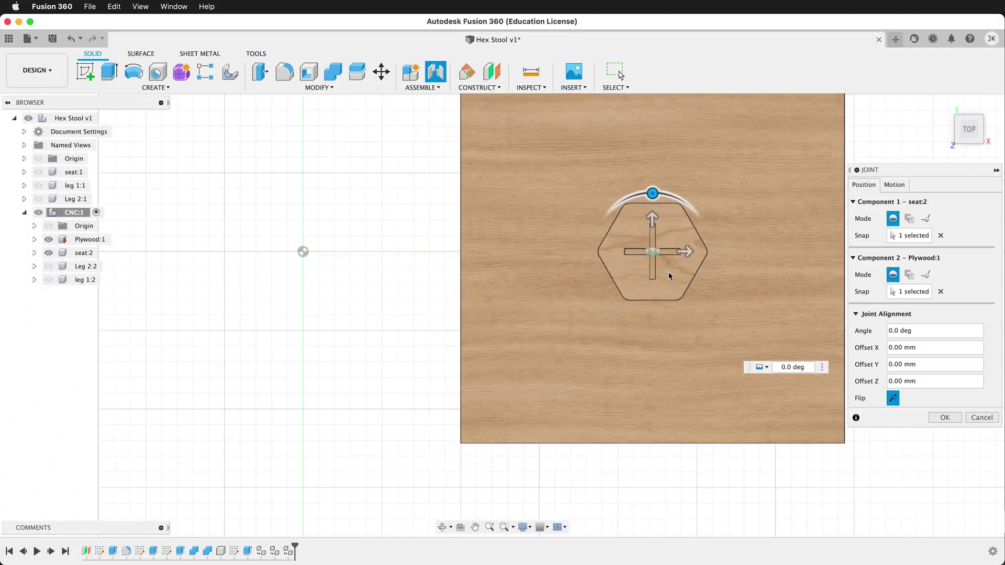
drag(650, 216, 651, 123)
scroll(617, 386, down, 3)
drag(638, 208, 640, 194)
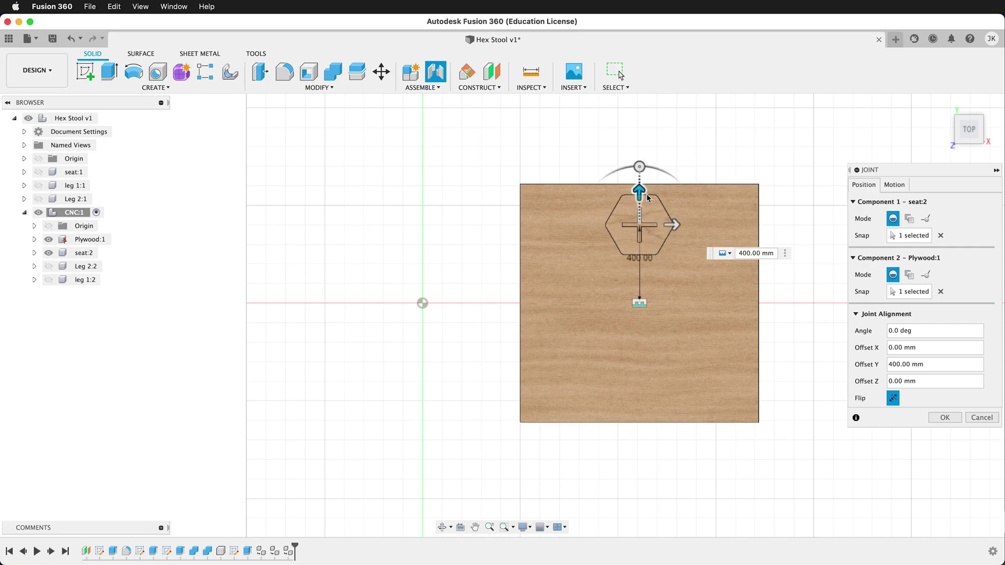
drag(675, 223, 595, 224)
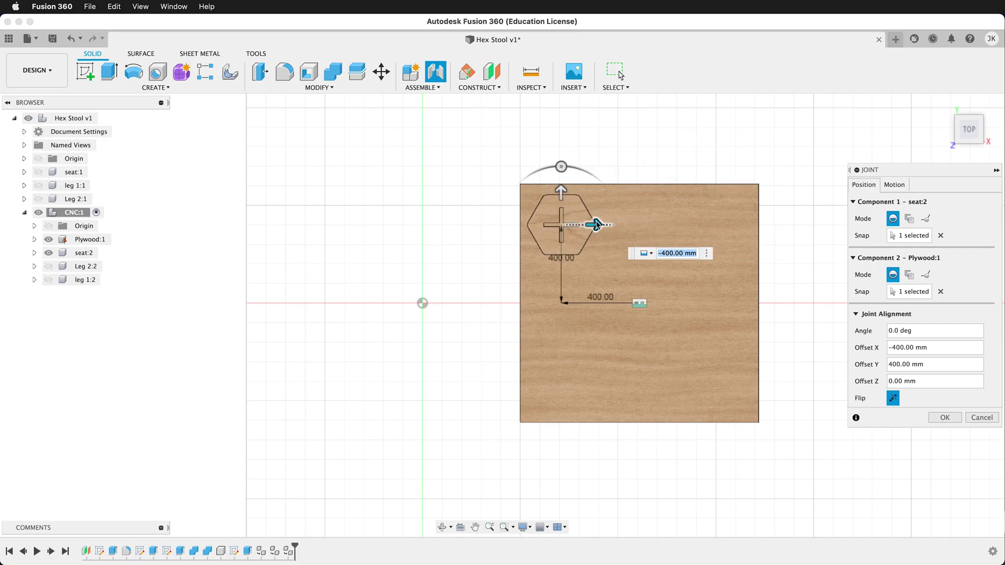
Set the seat joint's motion type to Planar, normal to the Z axis, and finish the joint
click(894, 185)
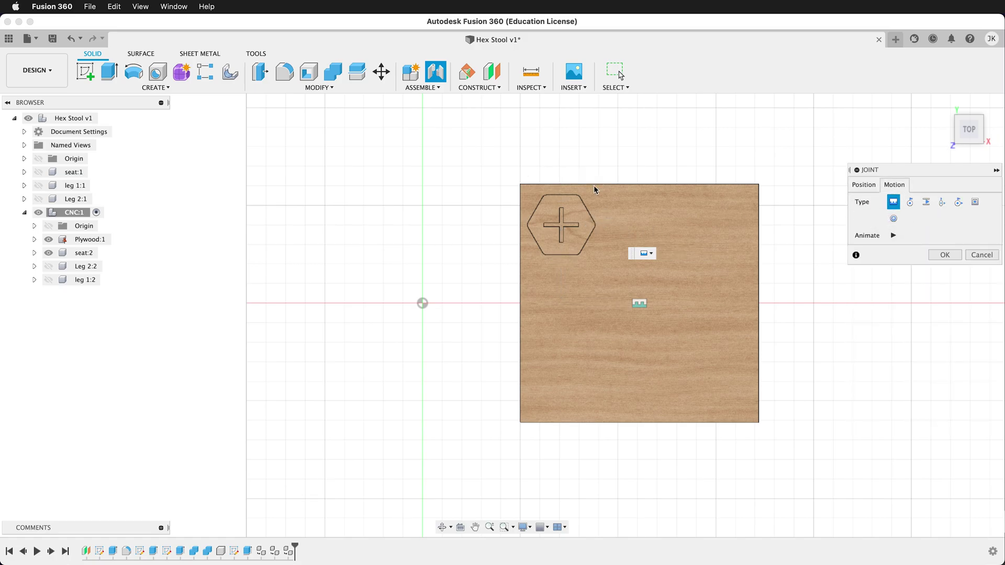
scroll(560, 198, up, 4)
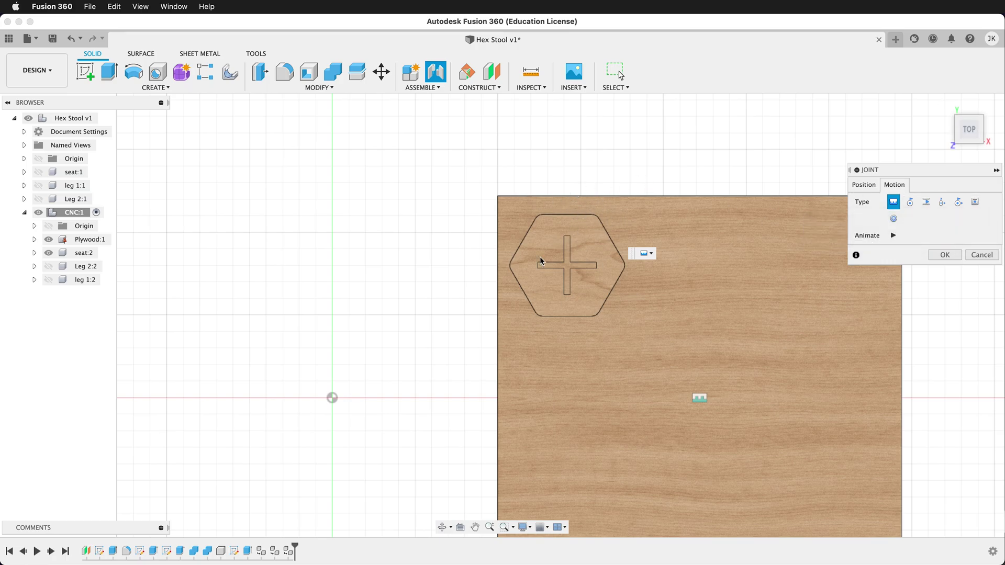
click(974, 202)
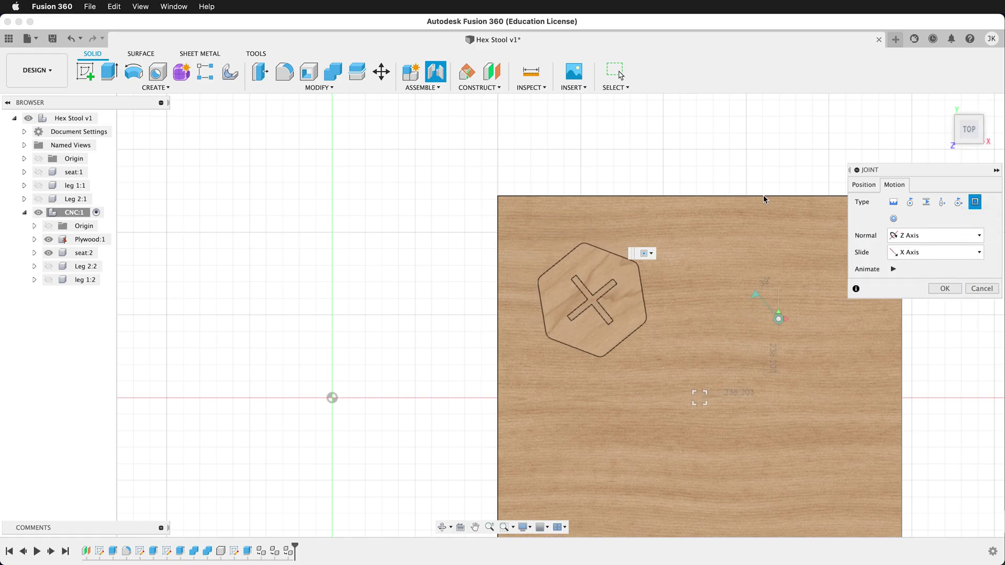
click(945, 288)
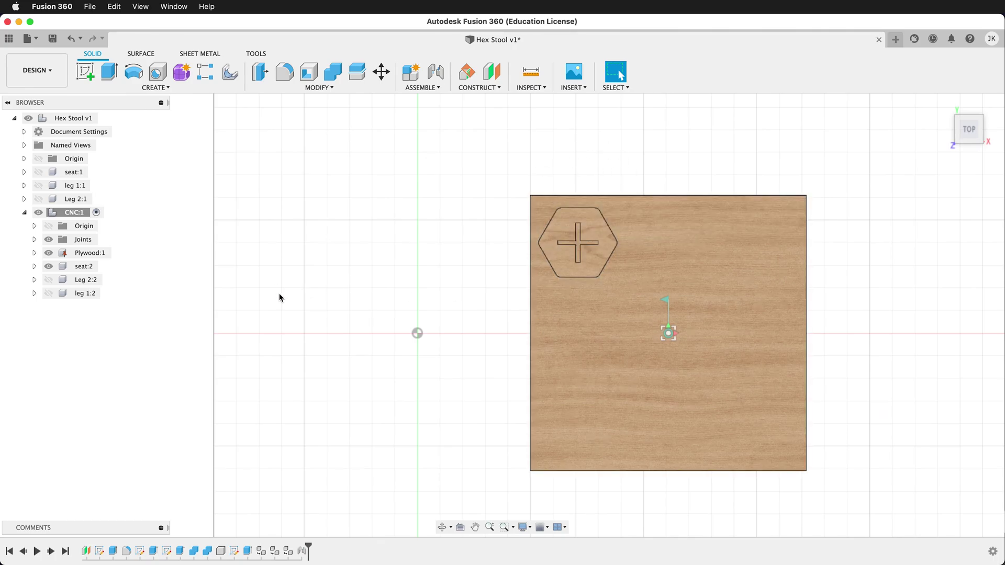
Show the Leg 2:2 copy and join its flat face to the centre of the plywood's top face with a planar joint
click(49, 279)
scroll(149, 213, down, 3)
shift+middle_drag(231, 289, 332, 276)
click(444, 72)
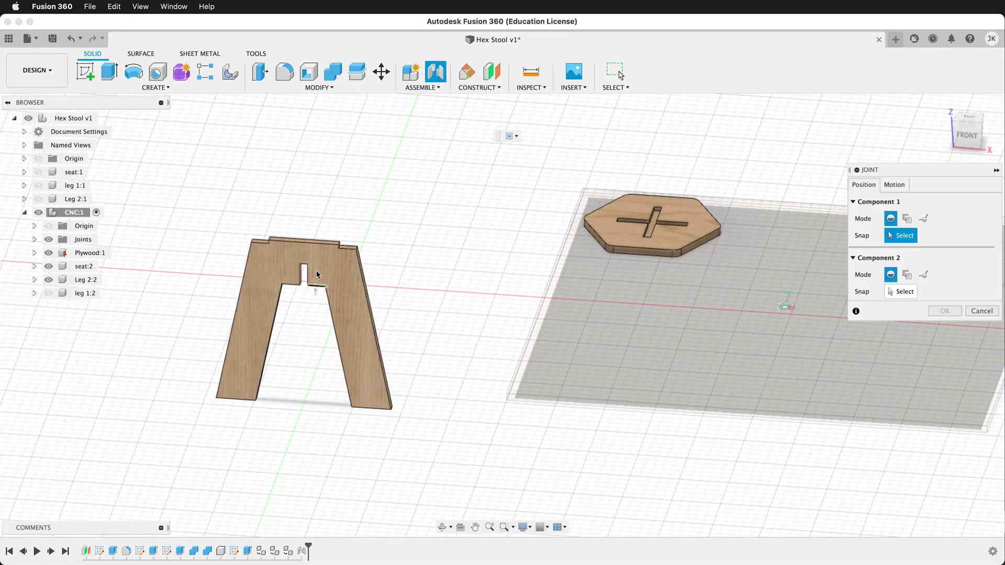
click(304, 262)
scroll(275, 313, down, 3)
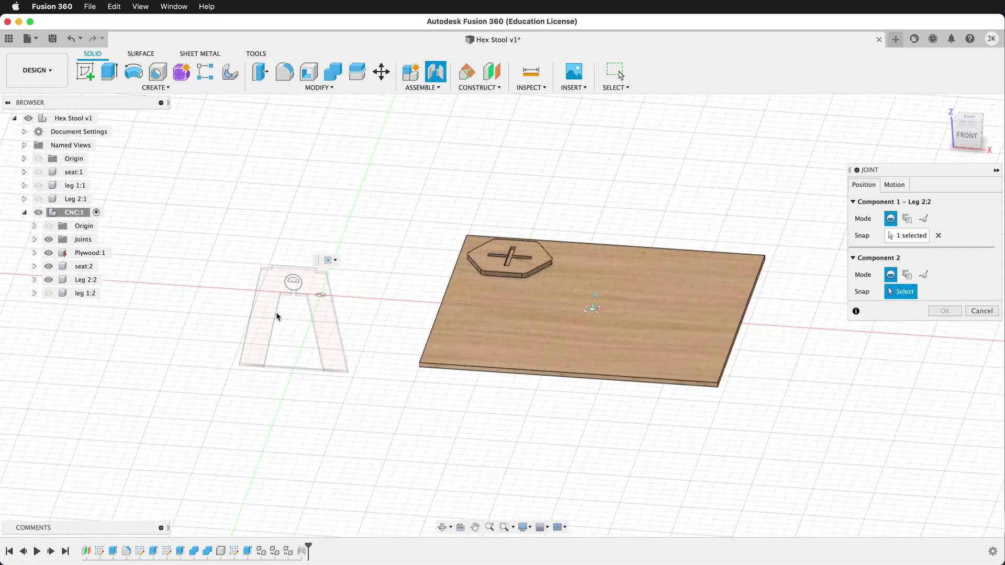
click(593, 309)
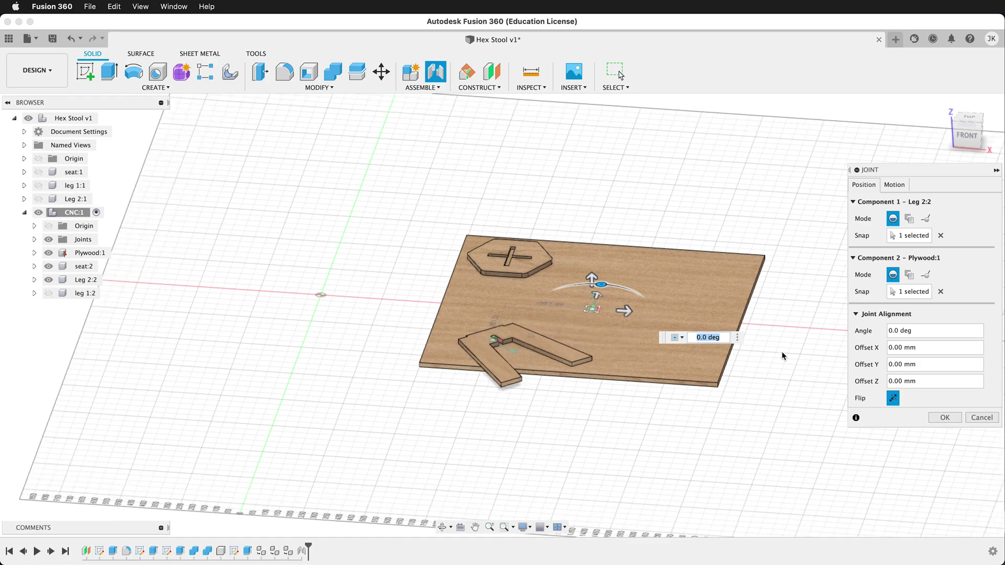
click(945, 418)
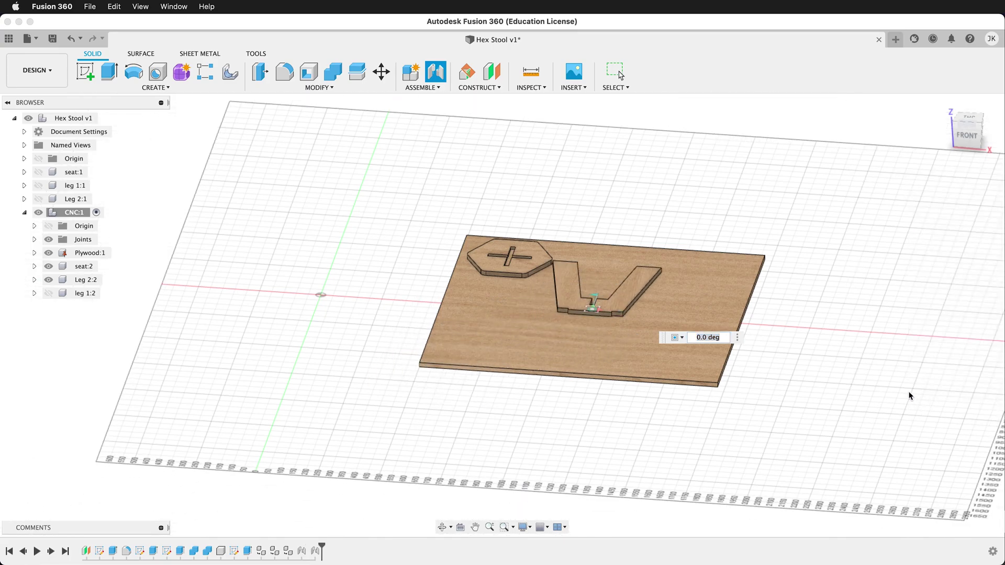
Show the leg 1:2 copy and join its flat face to the centre of the plywood's top face with a planar joint
click(48, 293)
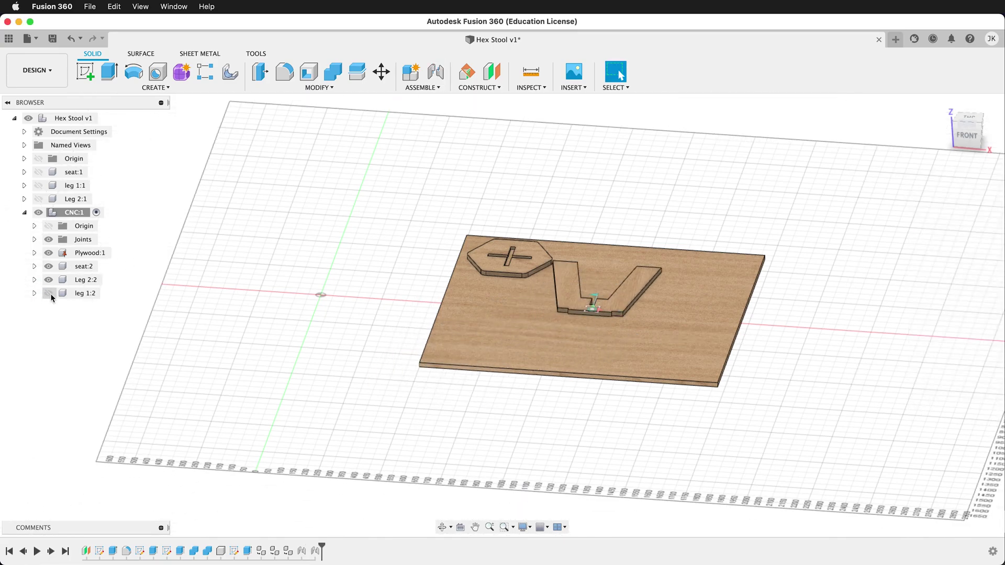
click(436, 71)
shift+middle_drag(310, 334, 332, 228)
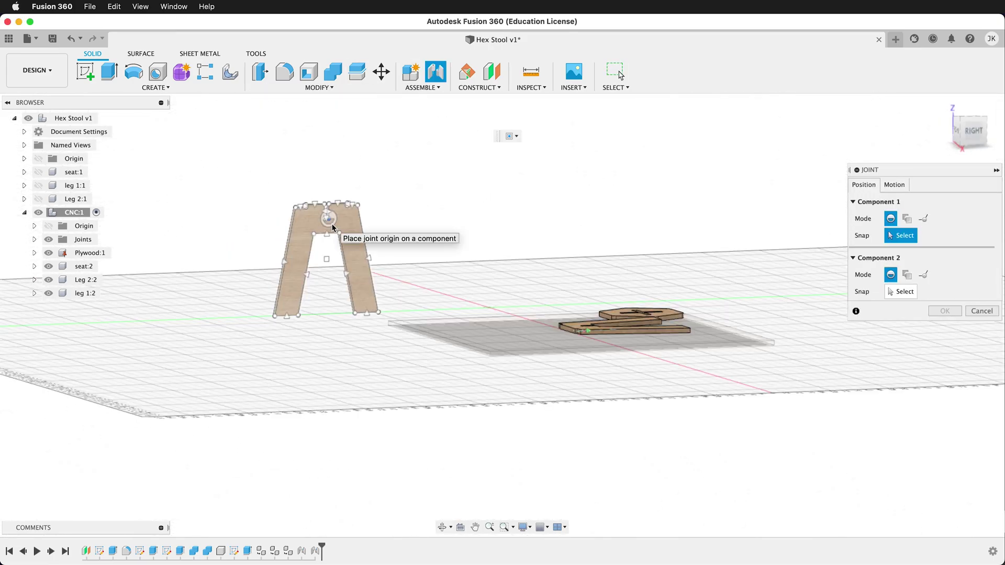
click(329, 218)
shift+middle_drag(446, 245, 517, 309)
click(517, 310)
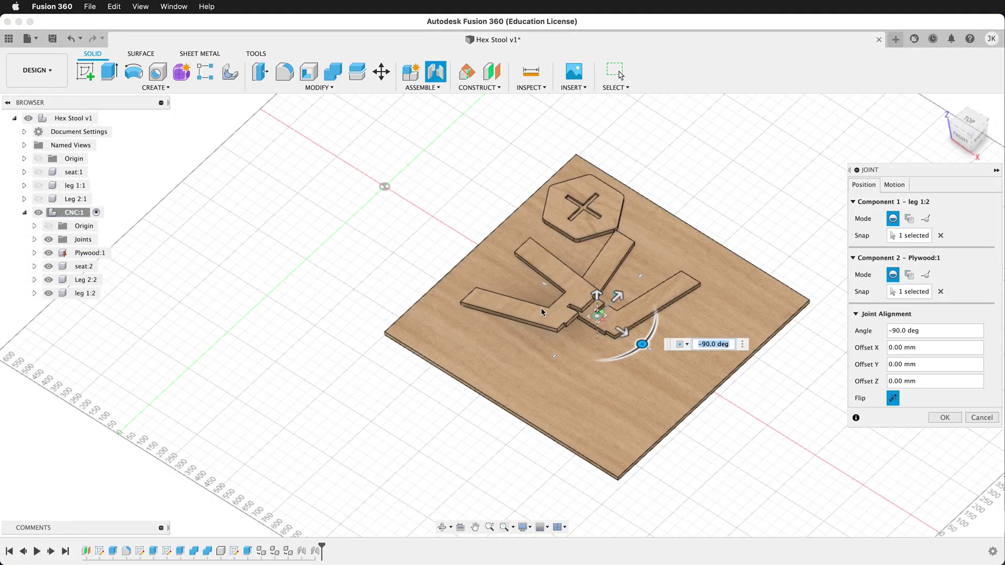
click(945, 417)
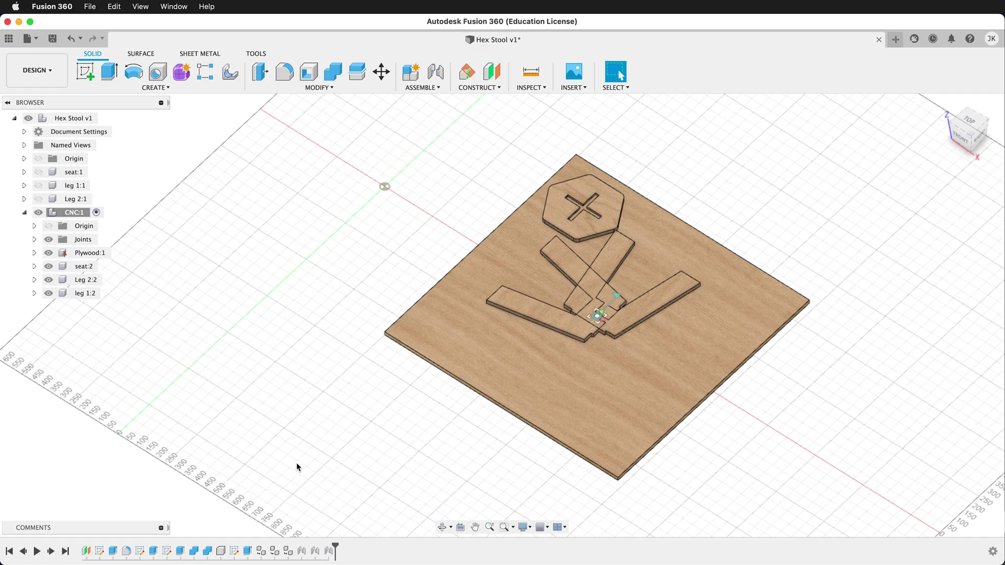
From the top view, move seat:2 about -6 mm in X and -22 mm in Y, closer to the plywood's corner
click(969, 122)
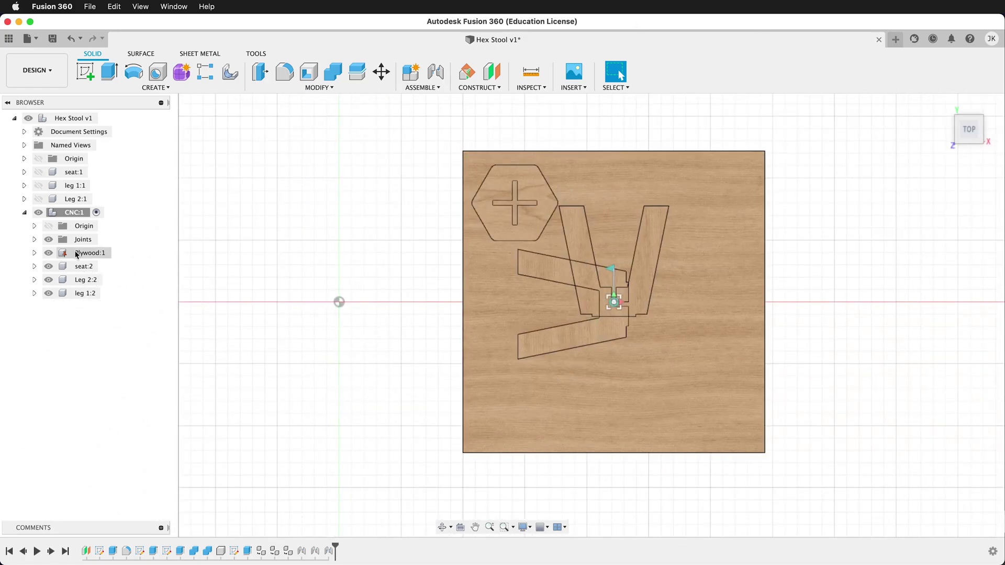
click(79, 268)
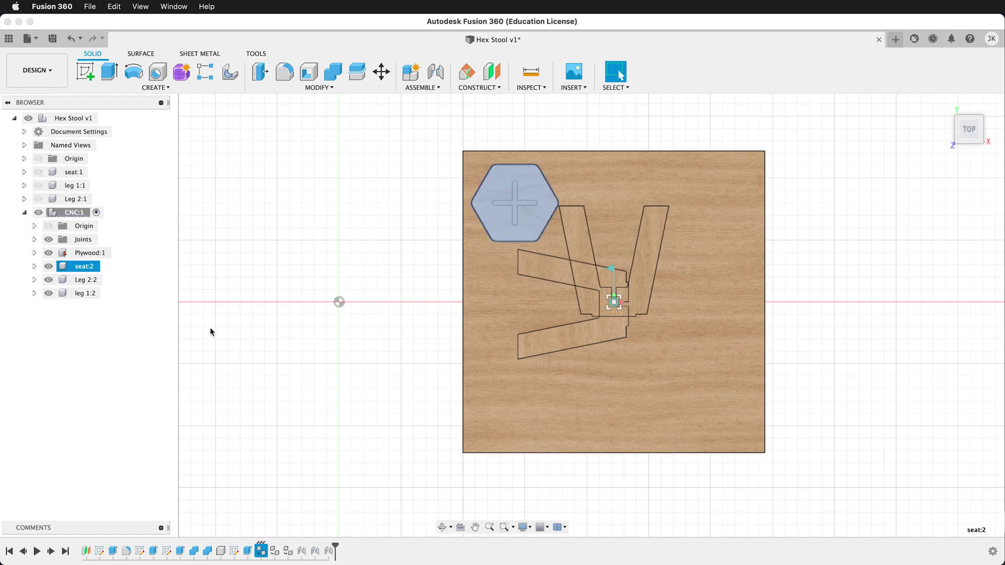
key(m)
scroll(544, 163, up, 4)
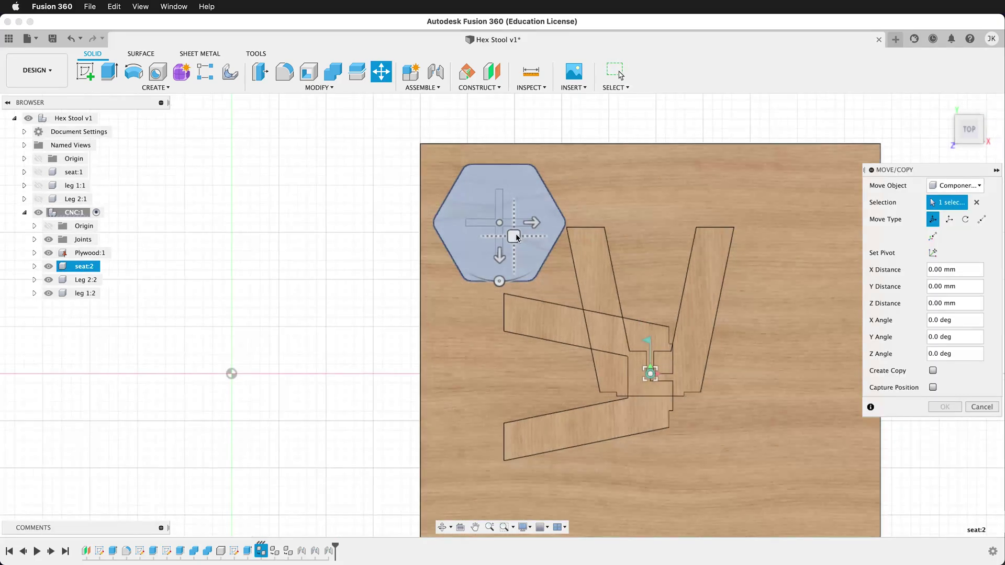
mouse_move(516, 233)
mouse_down()
mouse_move(484, 253)
mouse_move(511, 228)
mouse_up()
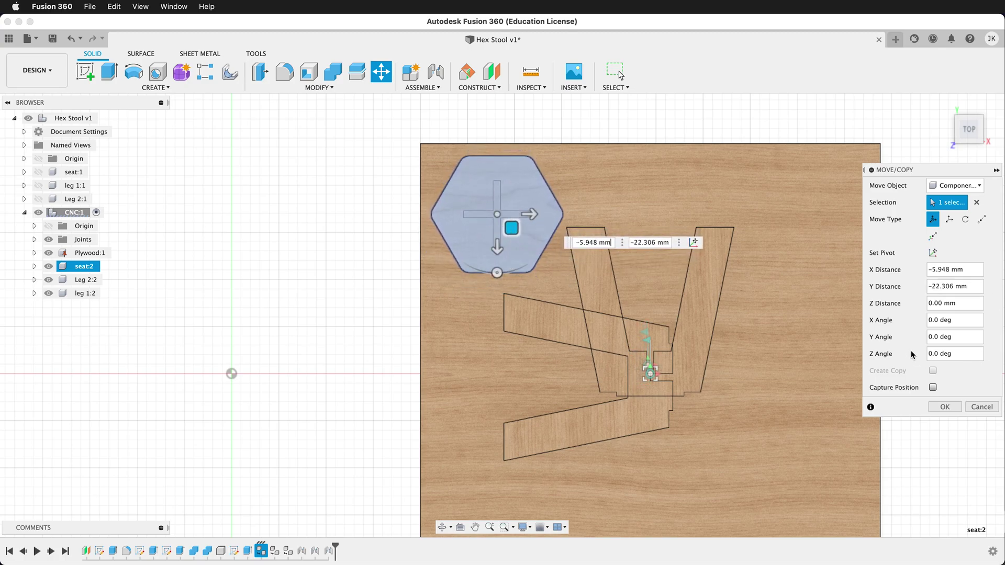
click(934, 407)
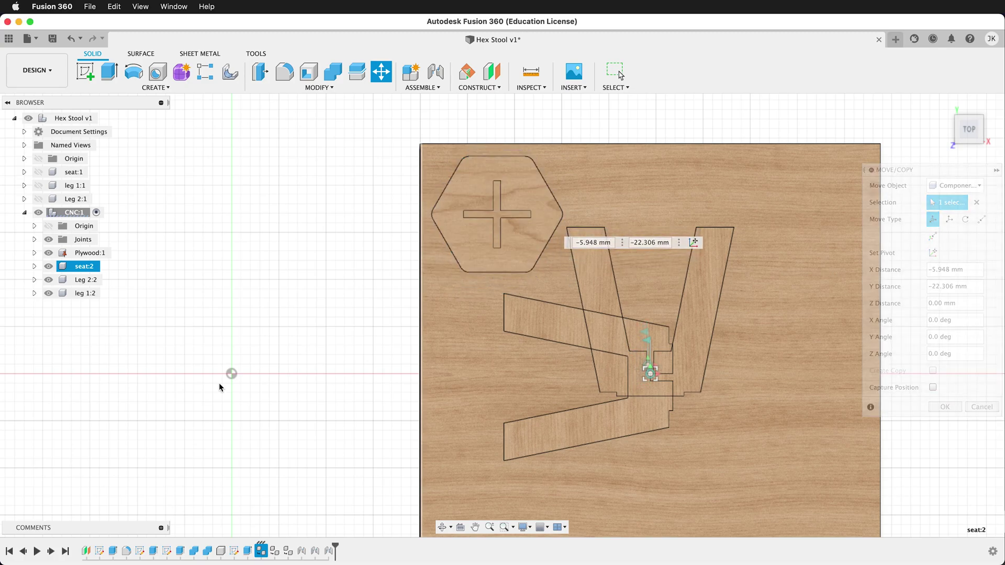
Move Leg 2:2 beside the seat near the sheet's upper edge and rotate it half a turn so its feet point down
click(76, 281)
key(m)
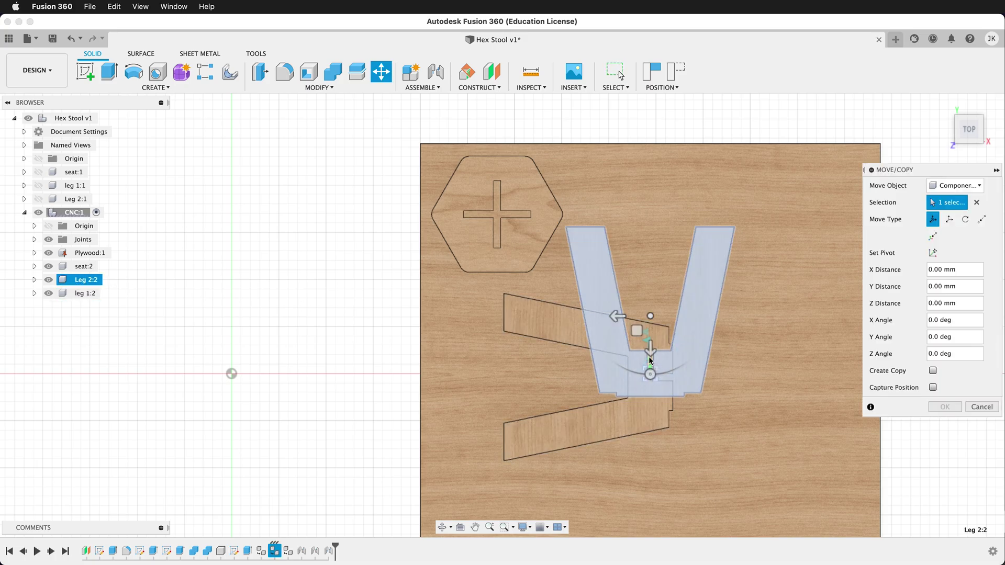
drag(633, 325, 637, 281)
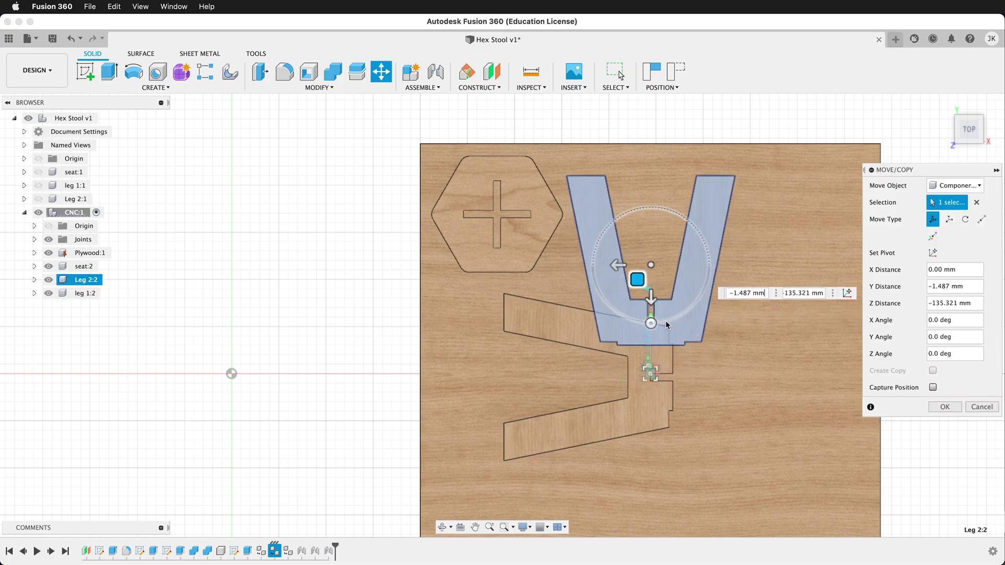
drag(630, 324, 650, 229)
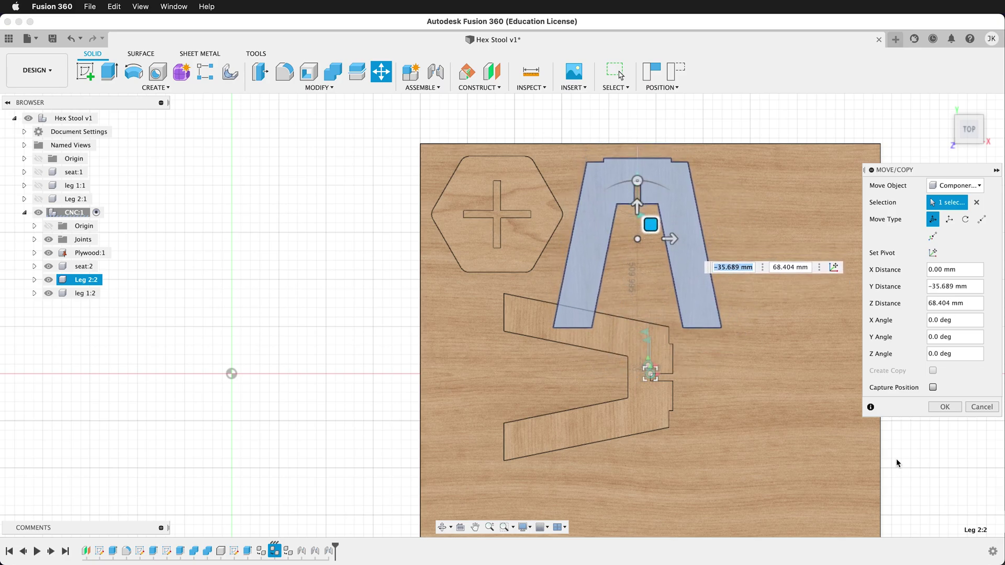
click(942, 408)
Rotate leg 1:2 a quarter turn so its feet point up, nest it below the seat and Leg 2:2, and capture the component positions
click(79, 294)
key(m)
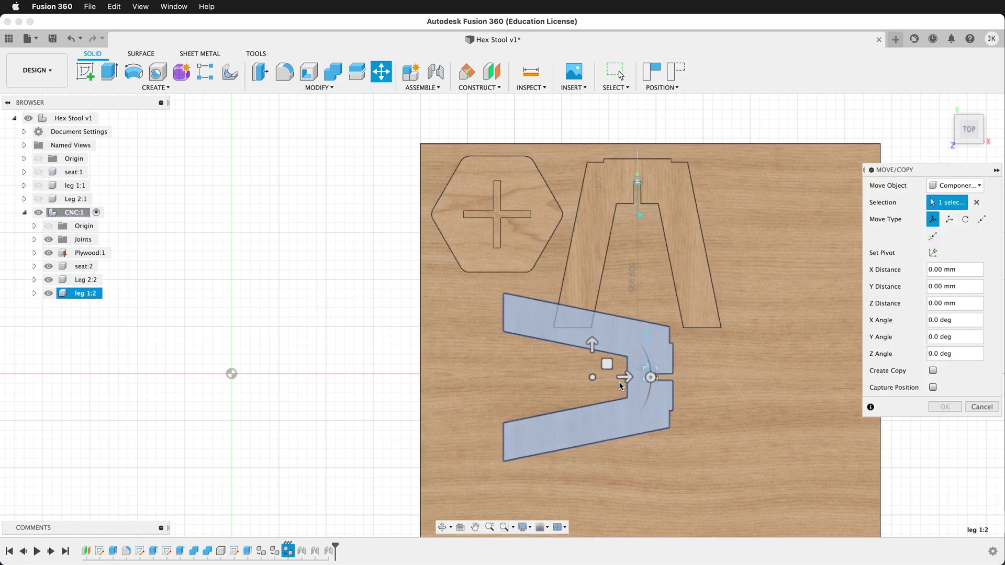
drag(619, 384, 584, 385)
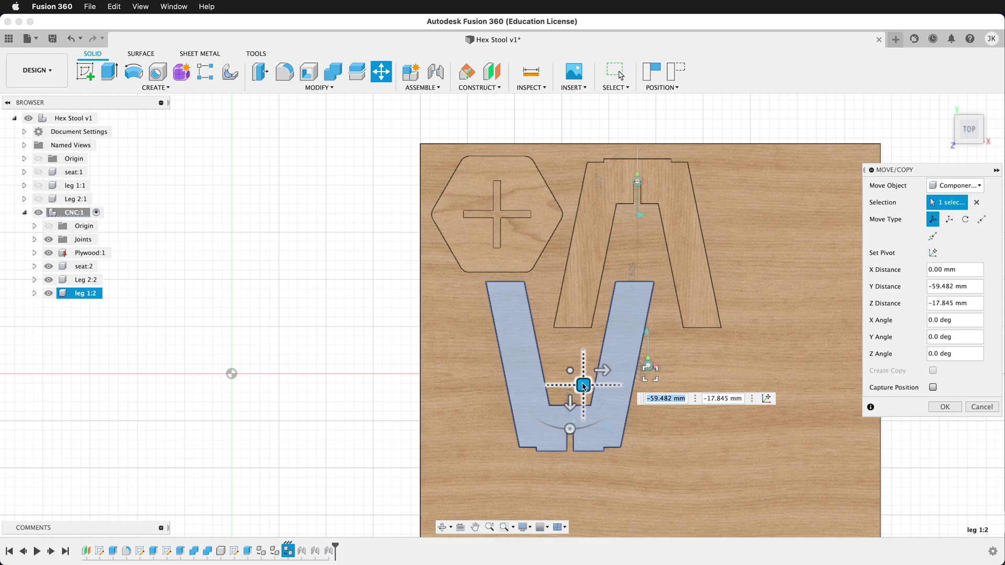
click(943, 406)
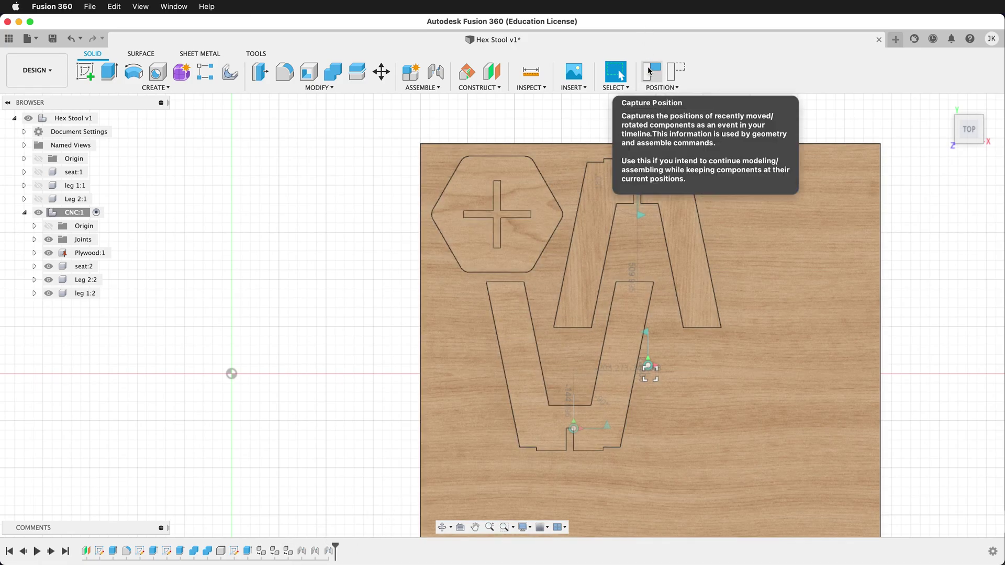
click(649, 70)
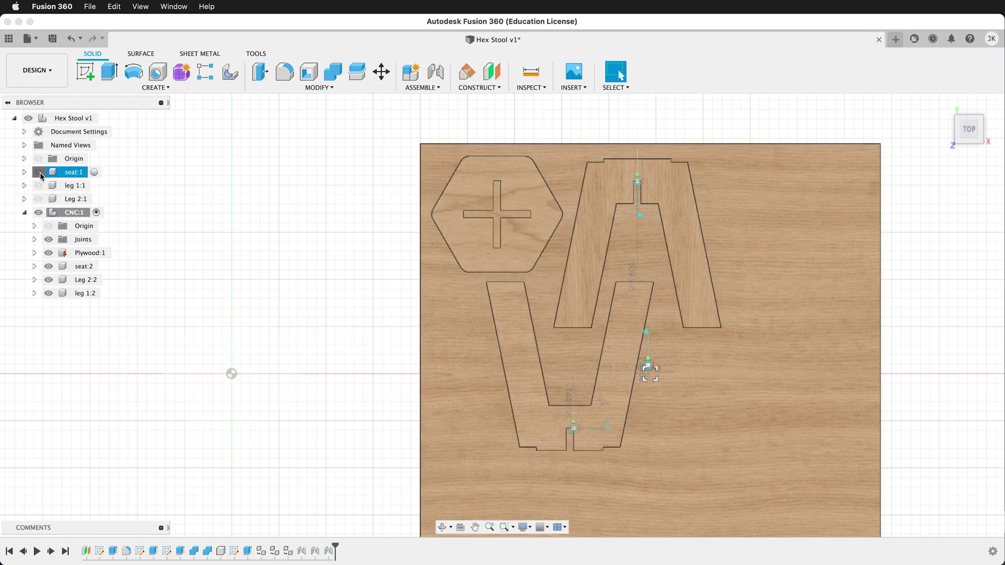
Show the original seat:1, leg 1:1 and Leg 2:1 components and view them alongside the plywood layout
click(38, 171)
click(39, 185)
click(38, 199)
shift+middle_drag(250, 283, 311, 317)
scroll(311, 319, down, 3)
shift+middle_drag(105, 298, 525, 396)
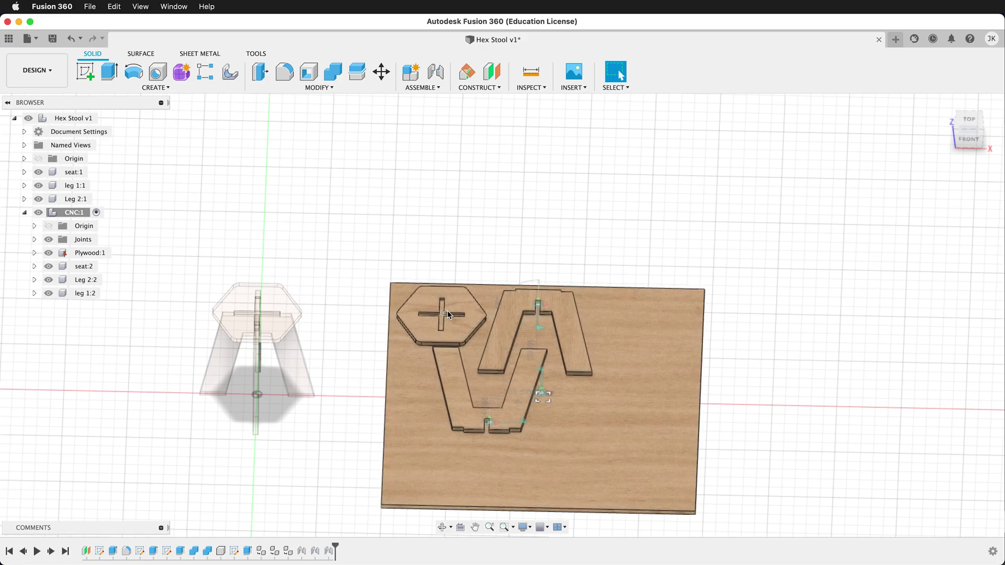
shift+middle_drag(414, 215, 393, 133)
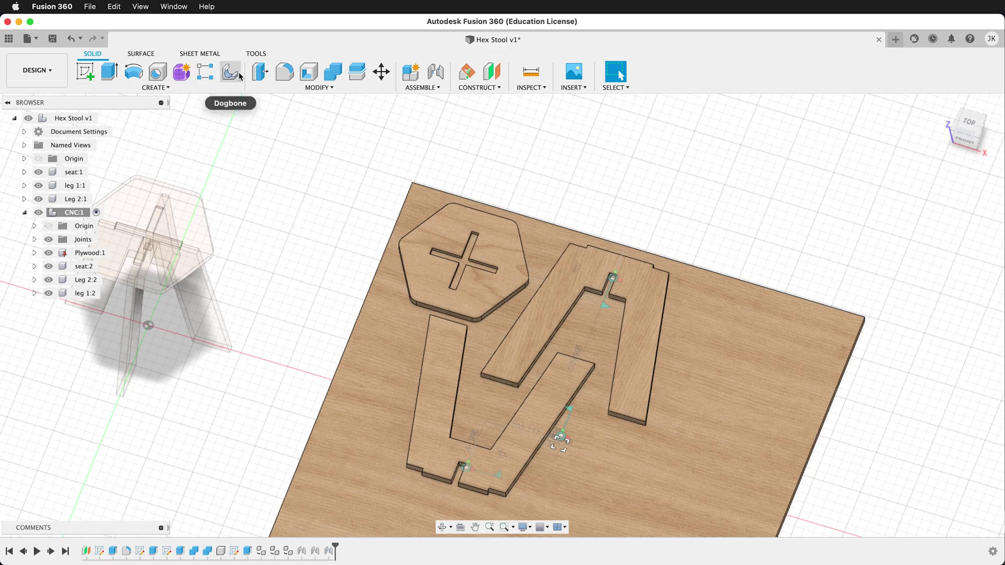
Add dogbones to the eight end corners of the seat:2 cross slot, using bit as the tool diameter
click(230, 72)
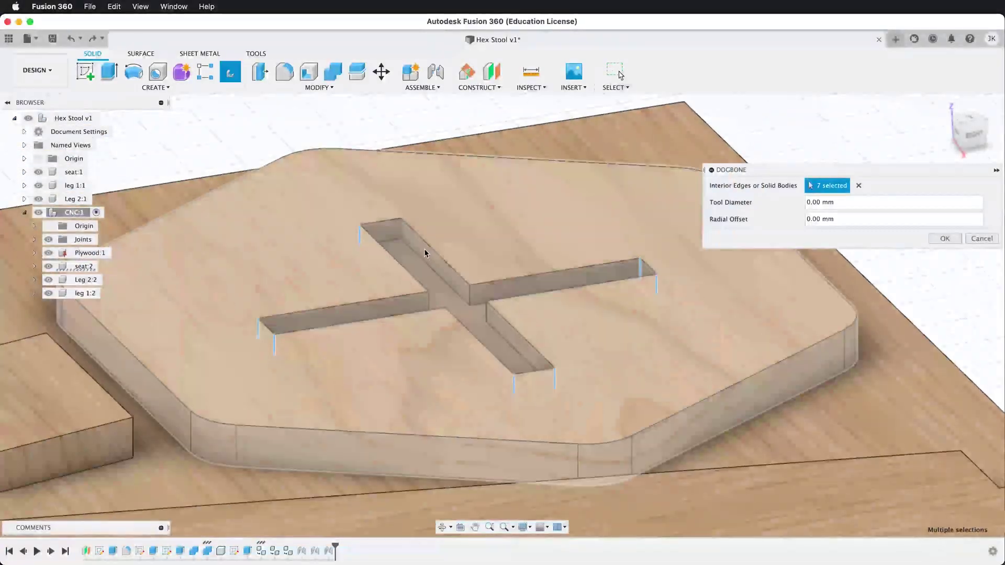
click(404, 230)
scroll(403, 230, down, 5)
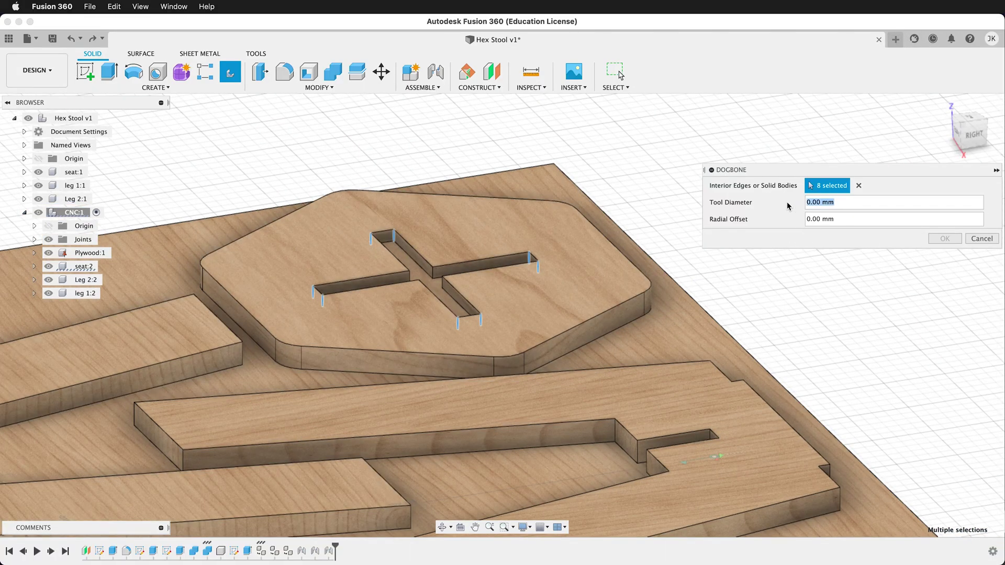
text(bit)
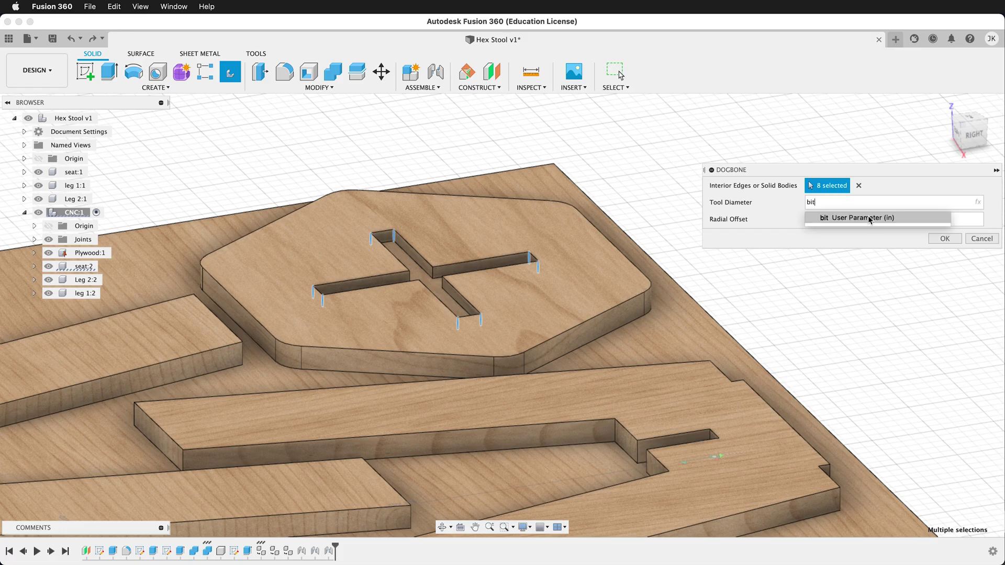
click(869, 217)
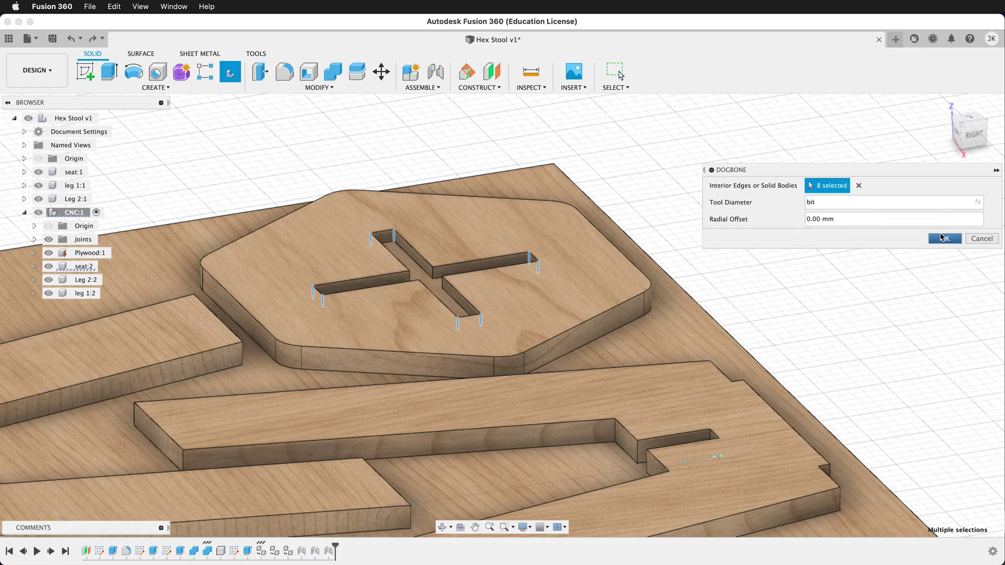
key(Return)
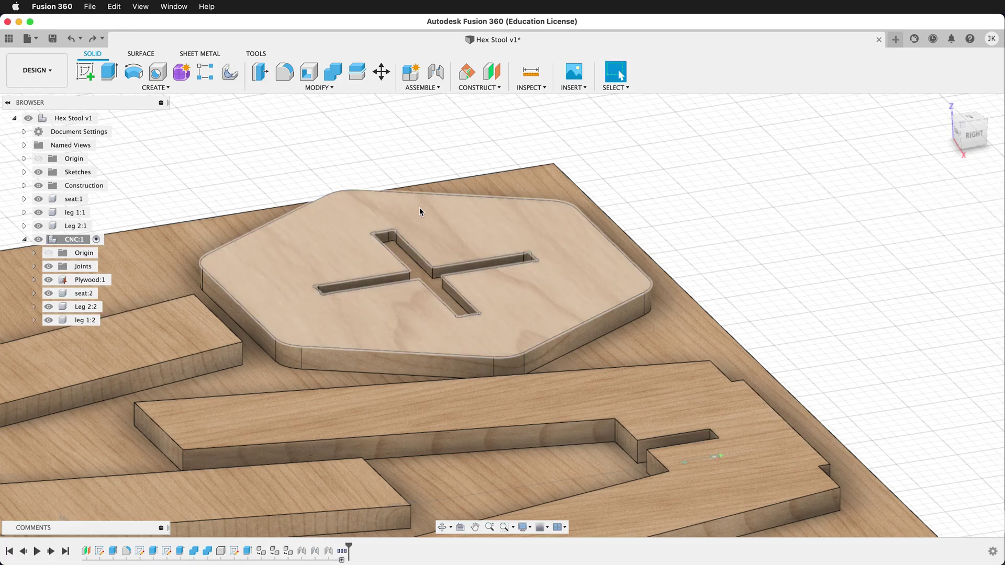
shift+middle_drag(458, 231, 455, 276)
scroll(381, 226, down, 10)
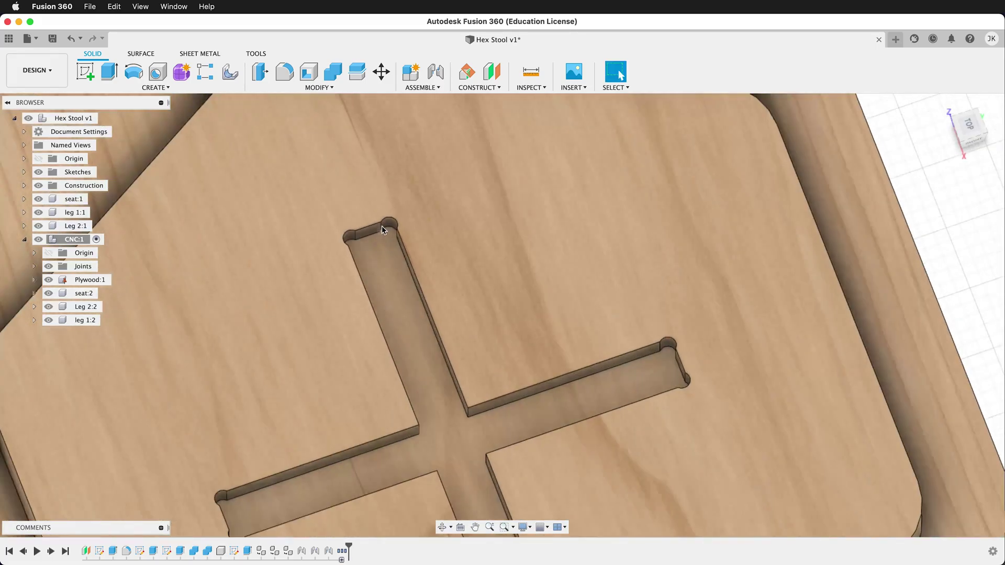
scroll(542, 212, up, 10)
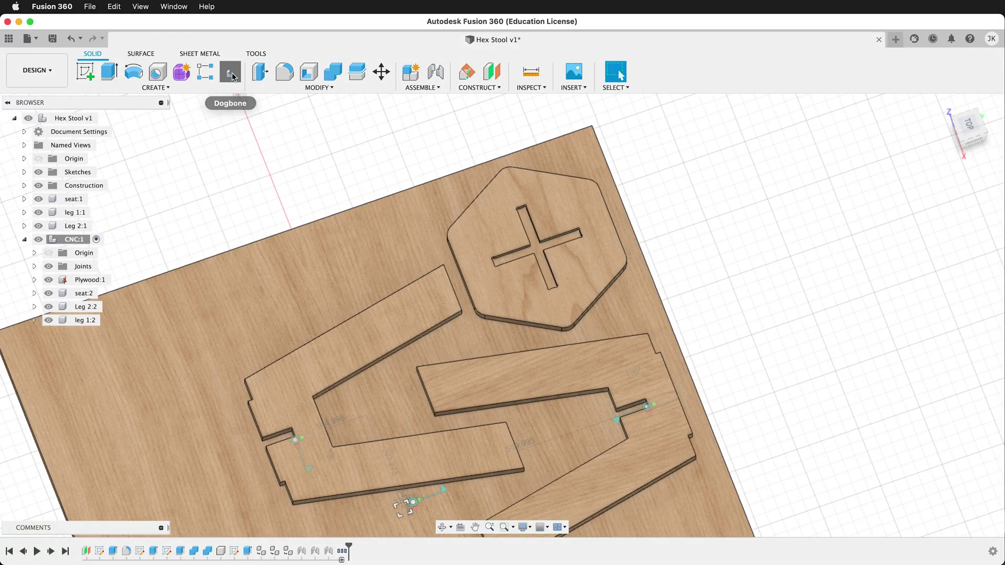
Try to add dogbones to the entire leg 1:2 body, using bit as the tool diameter
click(230, 73)
scroll(434, 297, up, 5)
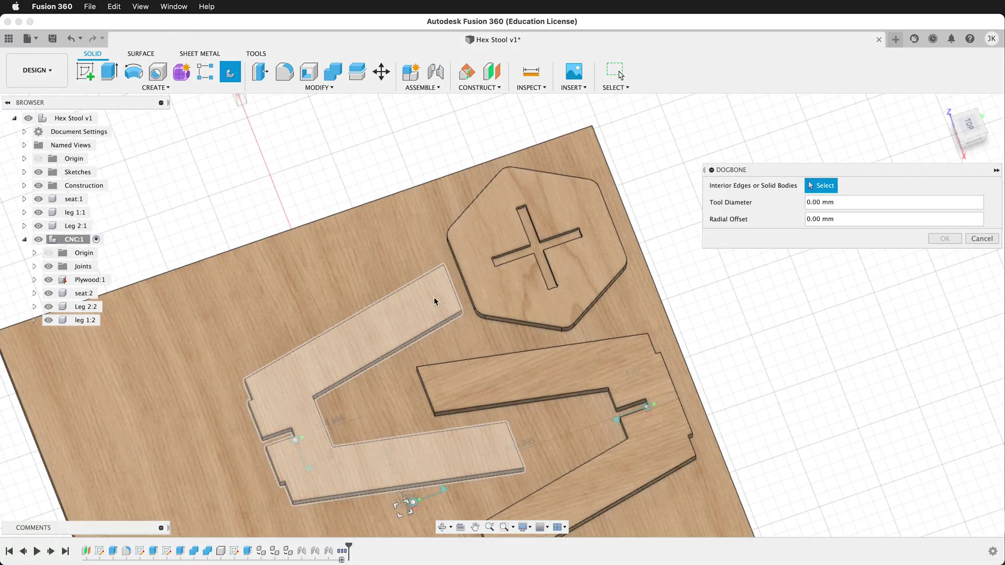
click(347, 361)
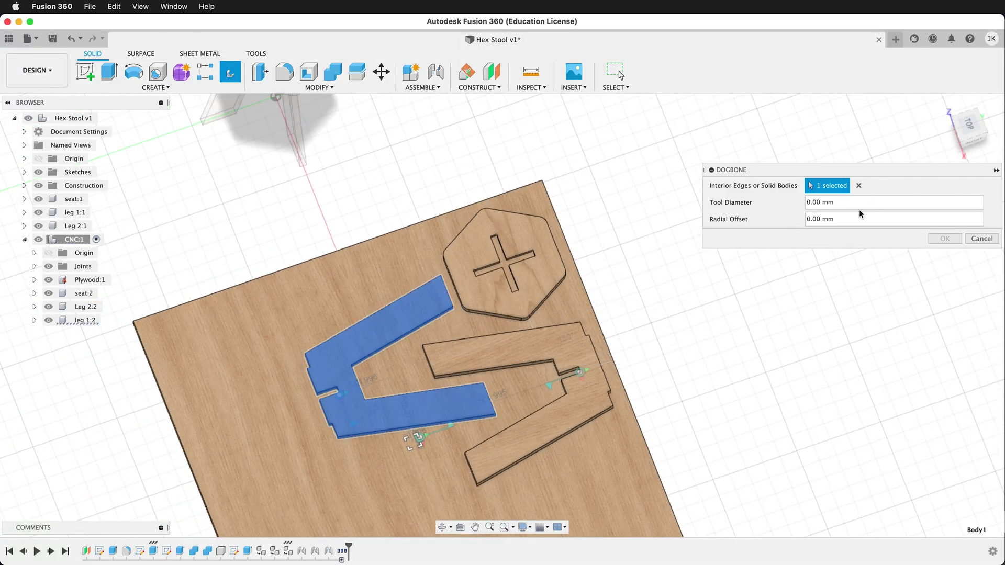
click(809, 202)
text(bit)
click(935, 239)
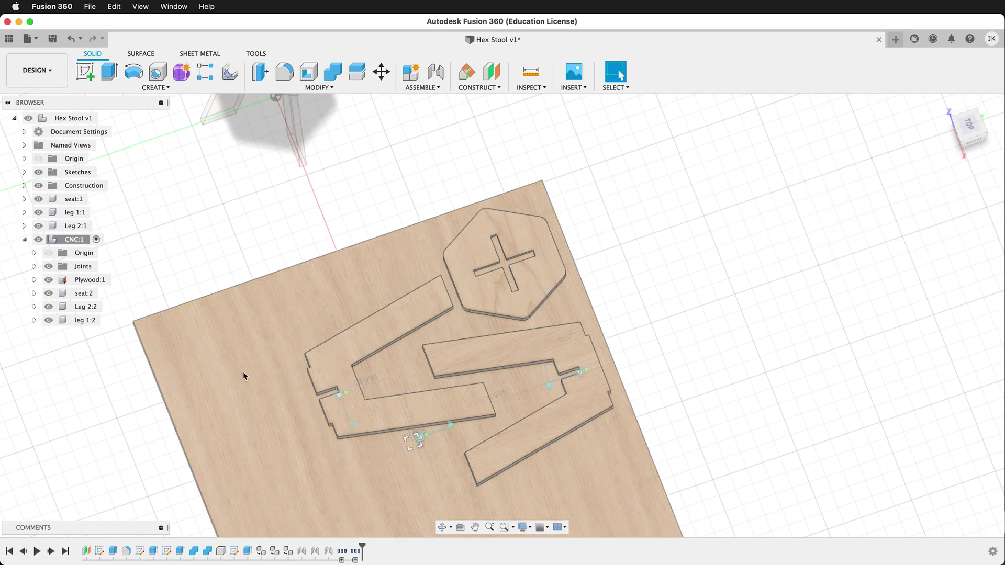
Examine the dogbones at the slot and between the feet of leg 1:2, and undo the whole-body dogbone
scroll(244, 374, down, 5)
scroll(314, 270, up, 3)
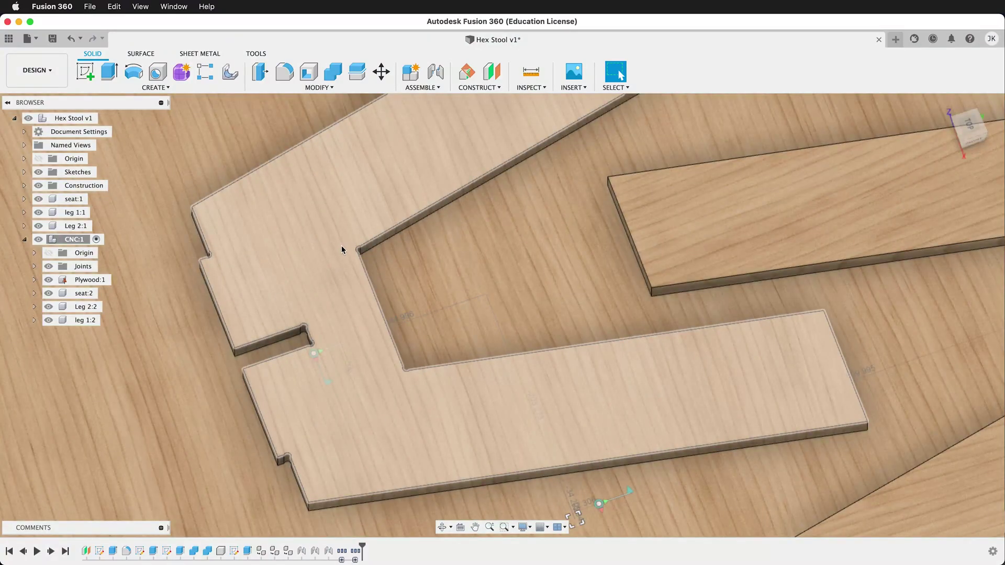
scroll(337, 262, down, 6)
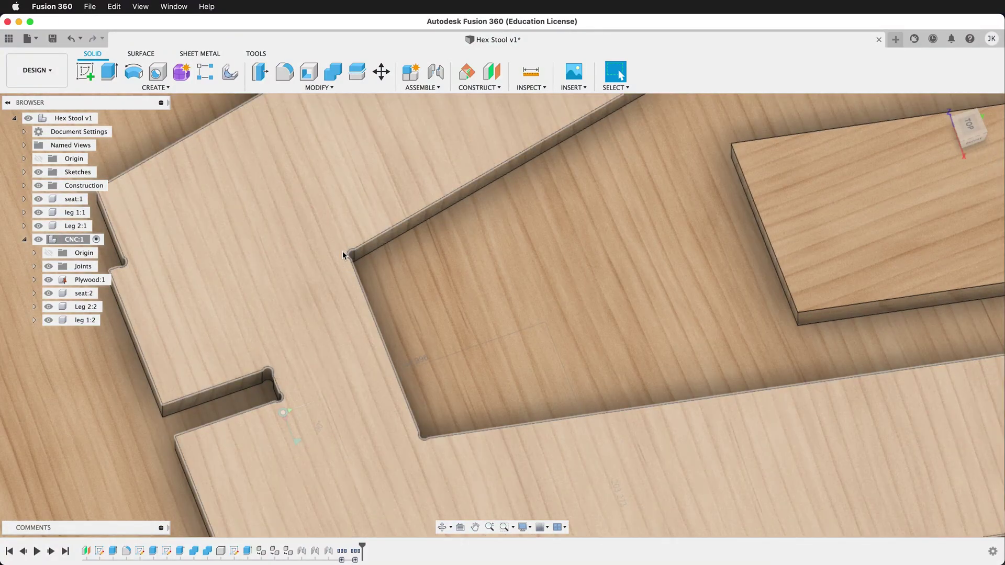
scroll(343, 251, down, 4)
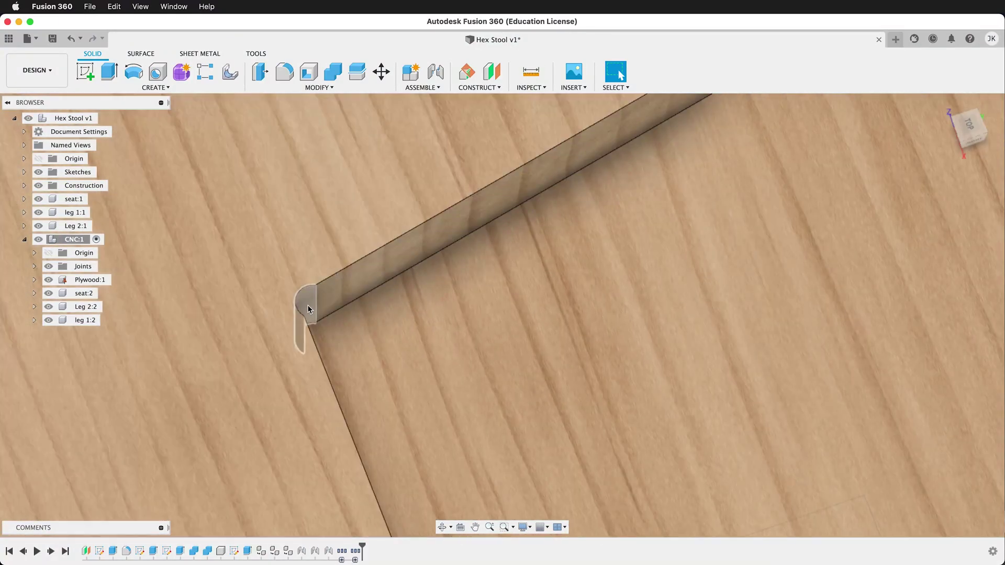
scroll(314, 298, up, 4)
scroll(322, 307, up, 3)
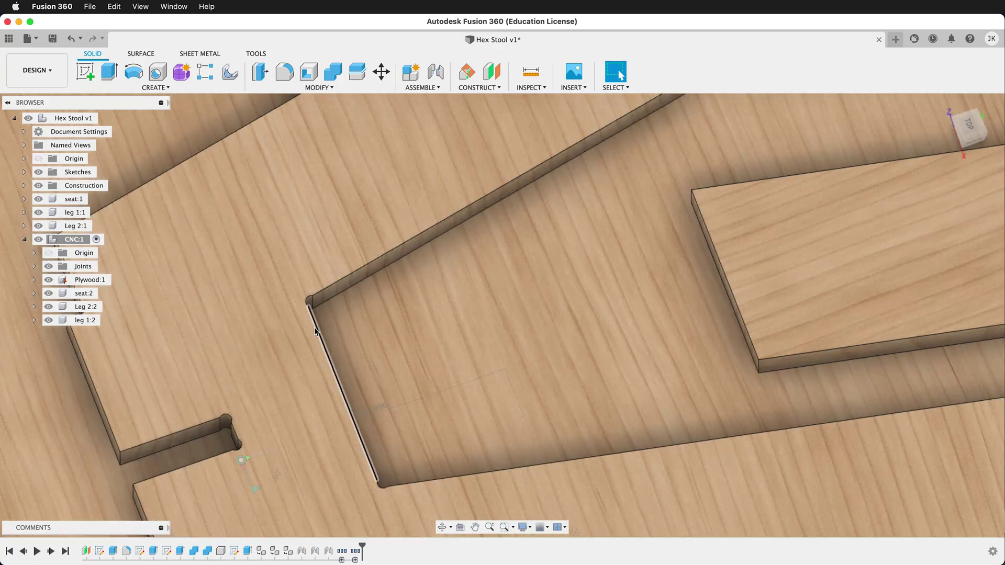
scroll(381, 264, up, 5)
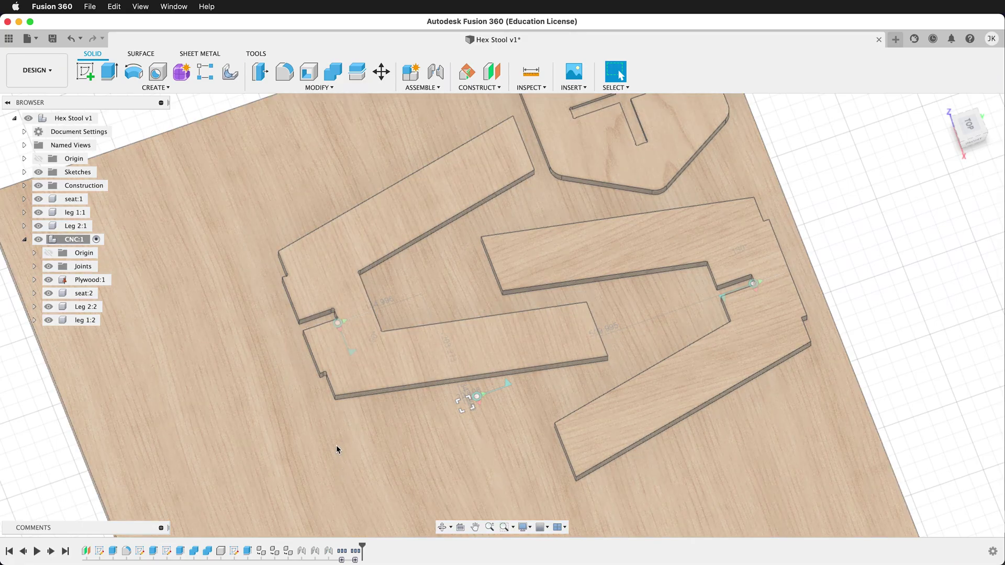
key(super+z)
Add dogbones to leg 1:2's two slot end corners and two outer shoulder corners only, using bit as the tool diameter
click(230, 72)
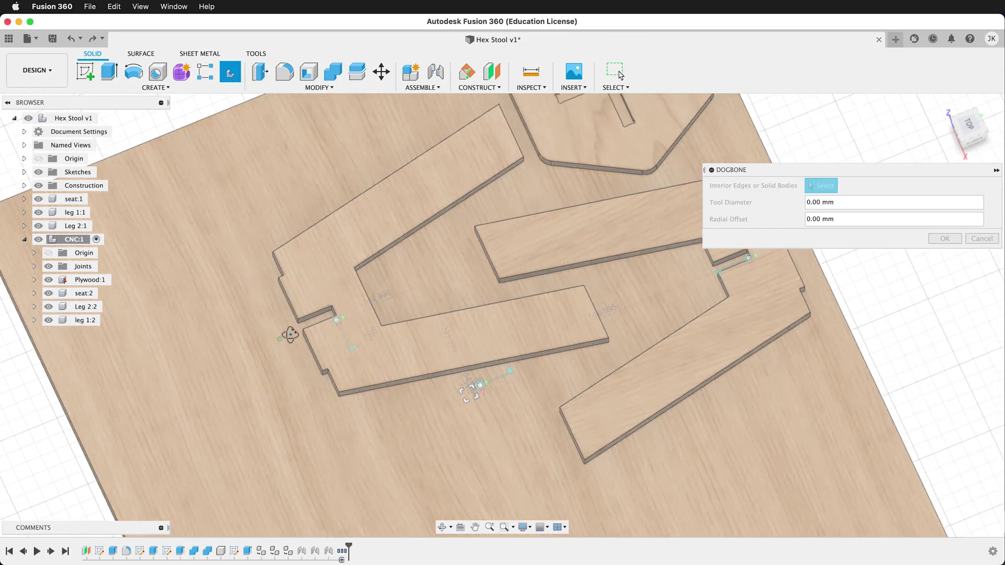
shift+middle_drag(293, 333, 227, 301)
scroll(215, 315, up, 3)
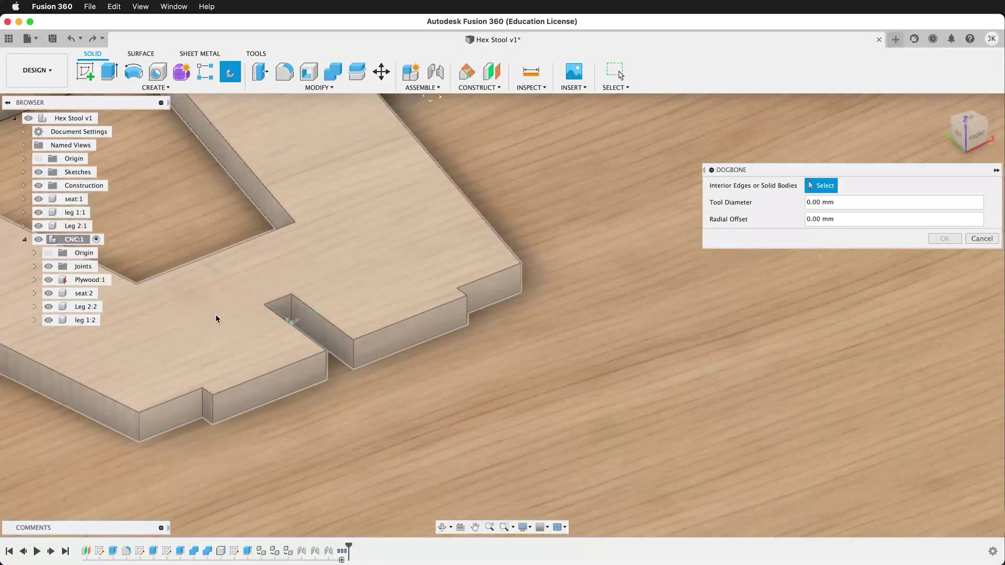
scroll(216, 318, up, 2)
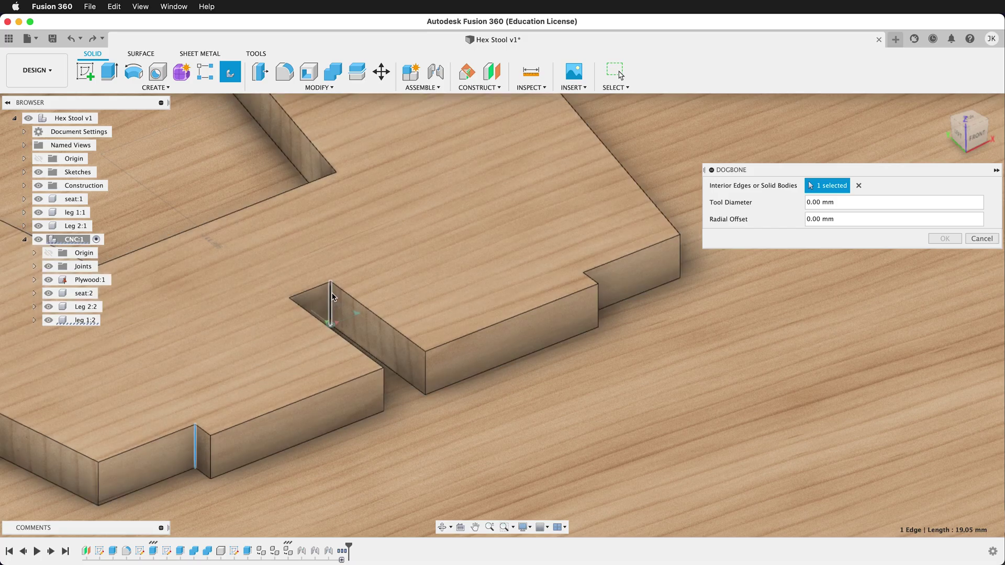
click(332, 304)
shift+middle_drag(333, 304, 293, 309)
click(294, 298)
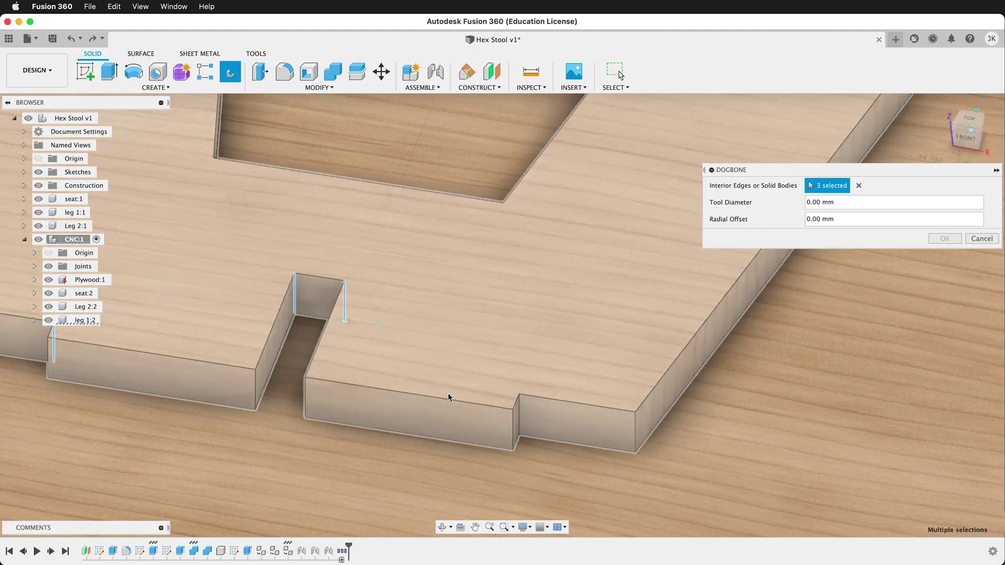
click(519, 420)
text(bit)
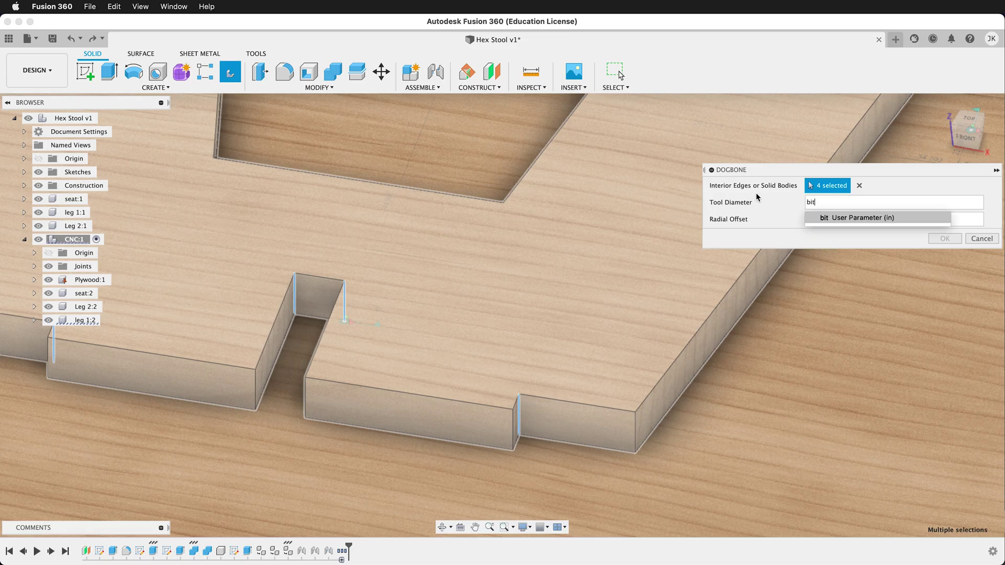
click(853, 218)
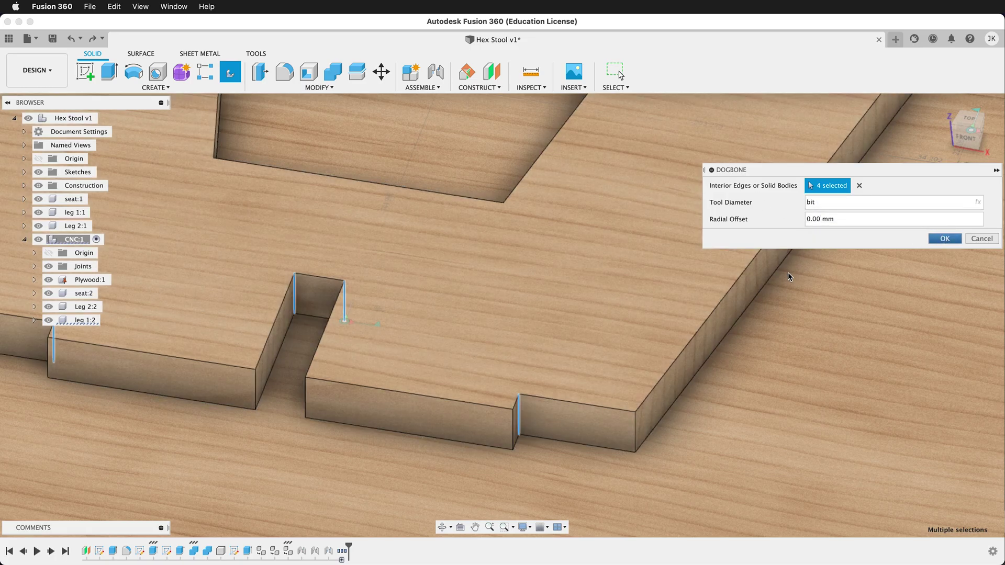
key(Return)
scroll(520, 395, down, 6)
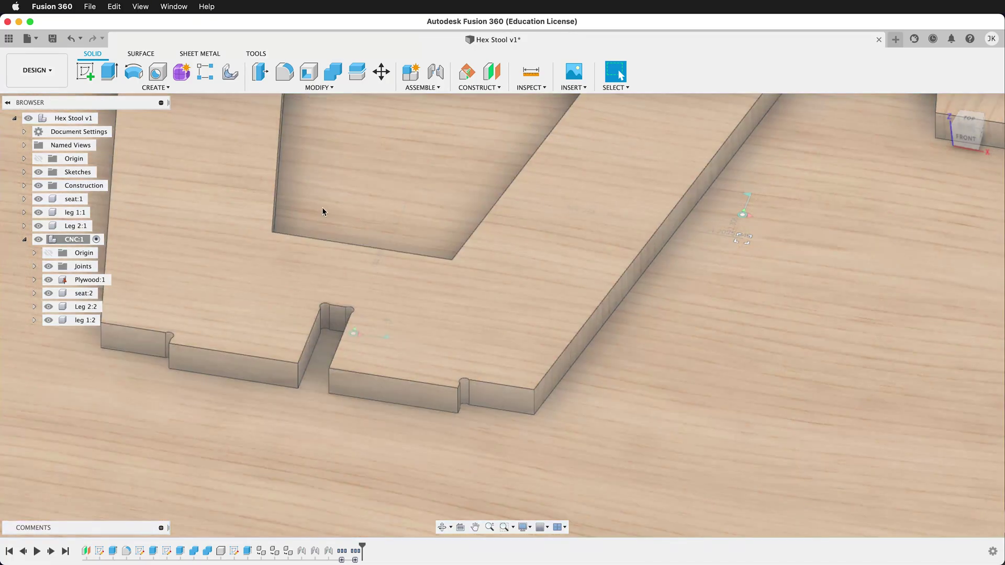
scroll(350, 389, down, 8)
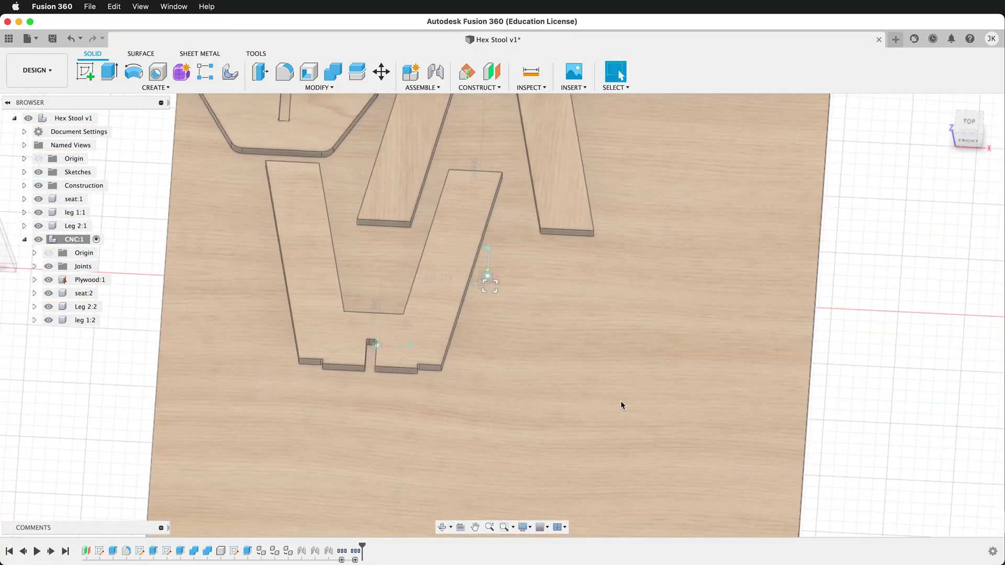
Add dogbones to Leg 2:2's two slot end corners and two outer shoulder corners, using bit as the tool diameter
scroll(573, 81, up, 3)
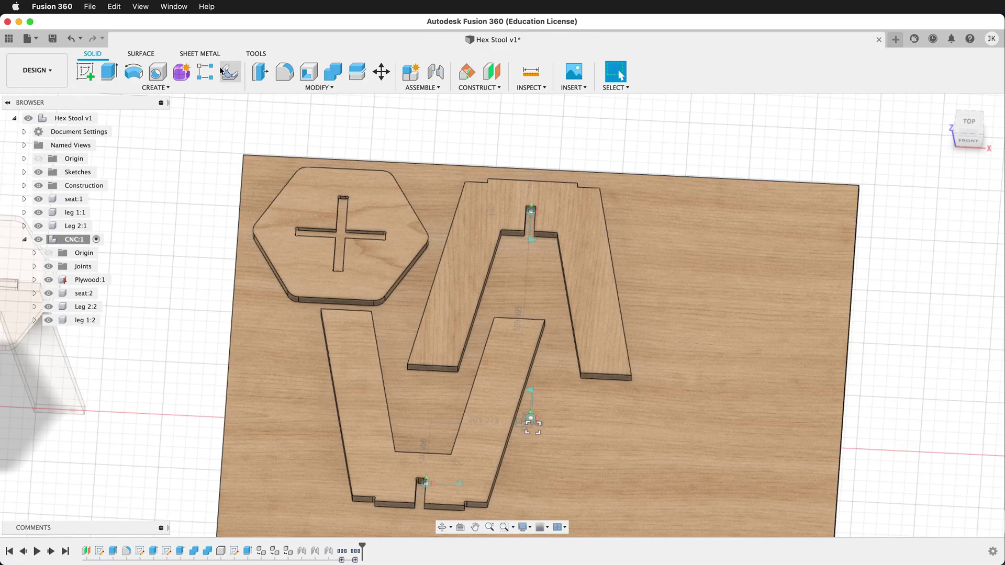
click(226, 77)
scroll(538, 258, up, 10)
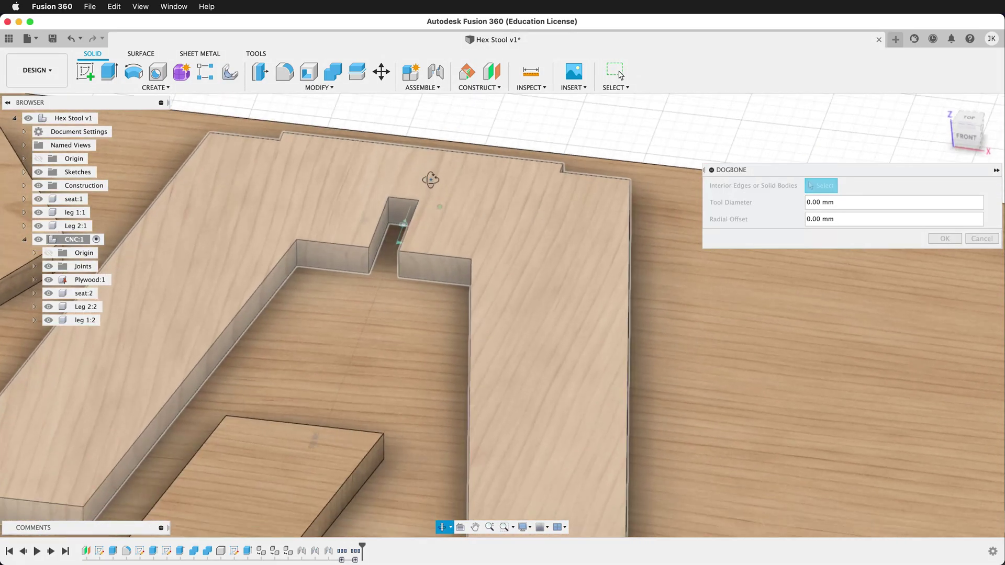
scroll(397, 210, down, 1)
click(389, 210)
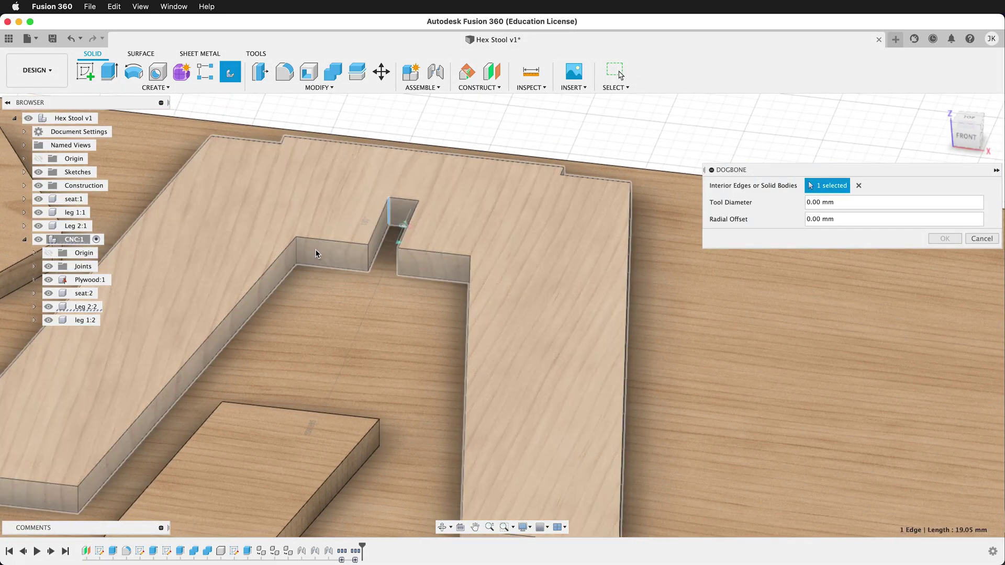
shift+middle_drag(389, 211, 302, 217)
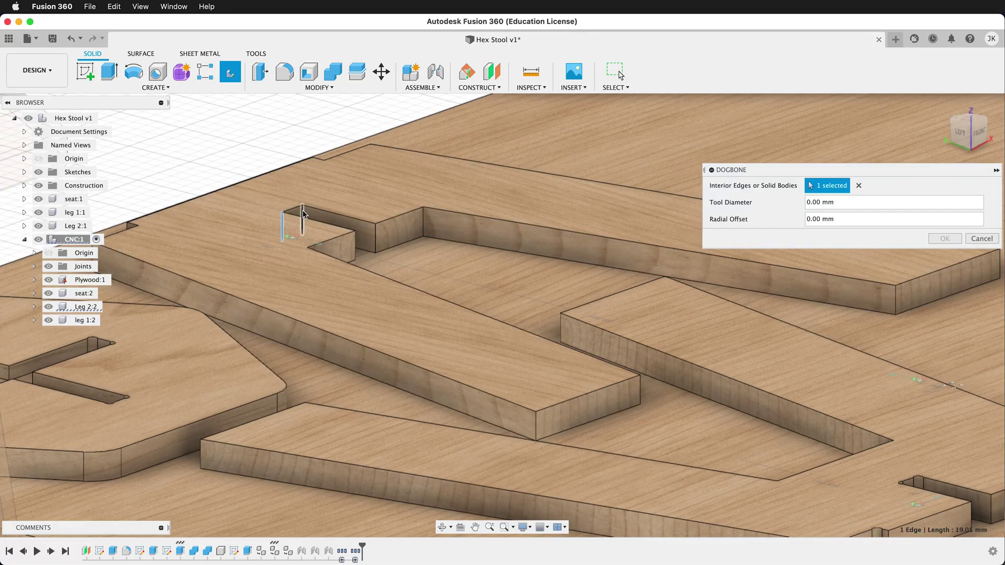
click(303, 213)
scroll(272, 251, down, 5)
shift+middle_drag(236, 283, 113, 329)
scroll(179, 322, up, 2)
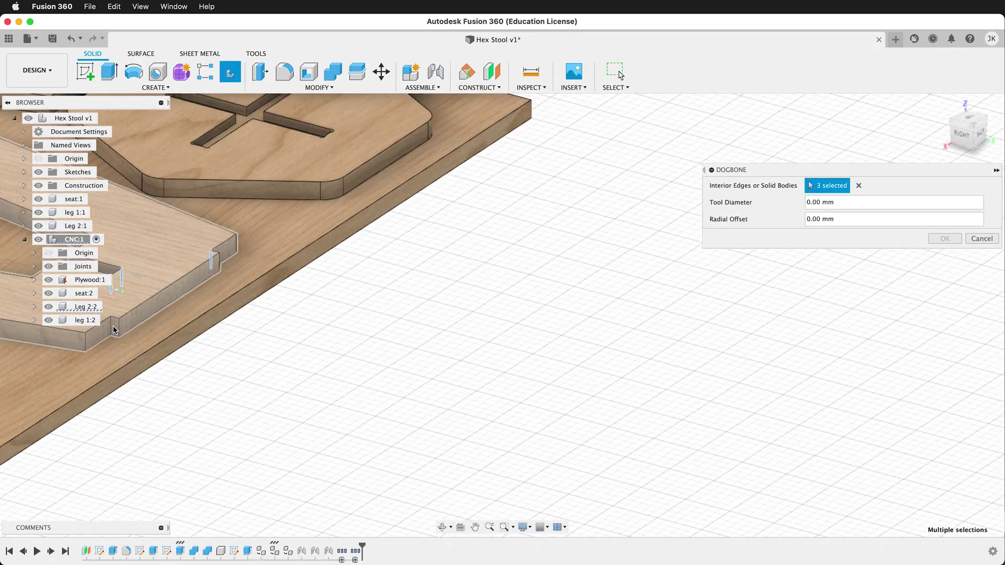
click(113, 328)
click(858, 202)
text(bit)
click(944, 238)
Switch to the Manufacture workspace and show the plywood layout in the home view
shift+middle_drag(419, 388, 361, 366)
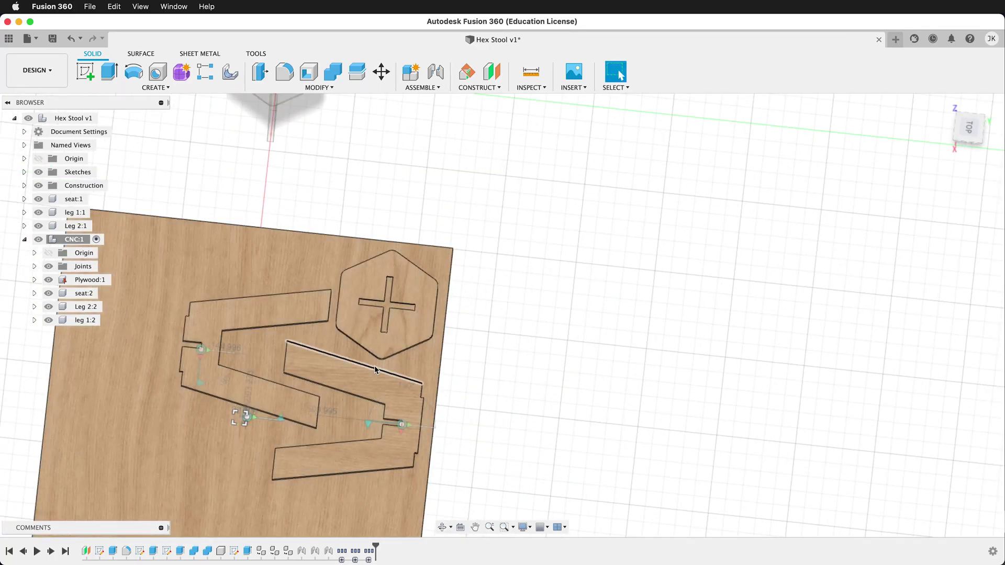
click(61, 78)
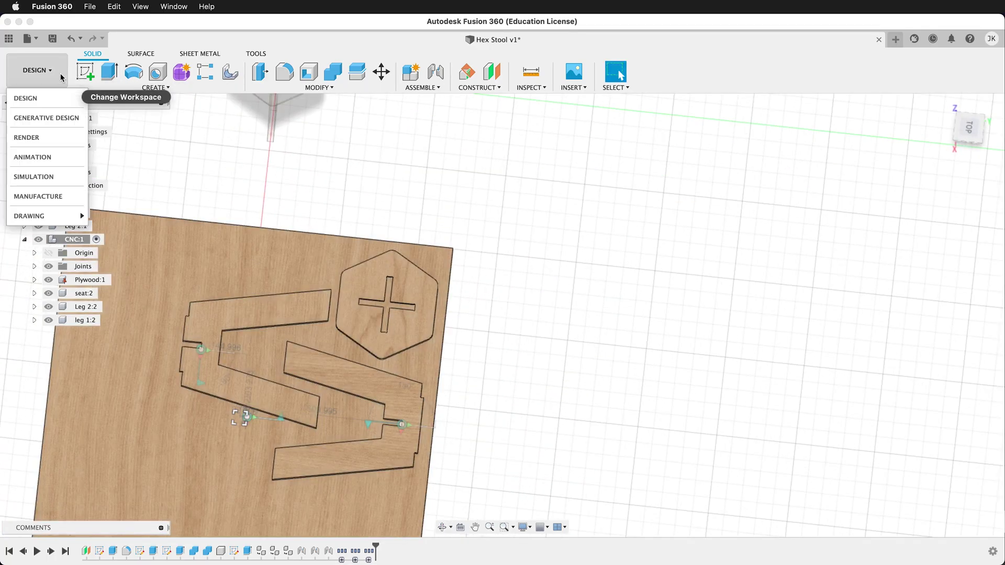
click(40, 193)
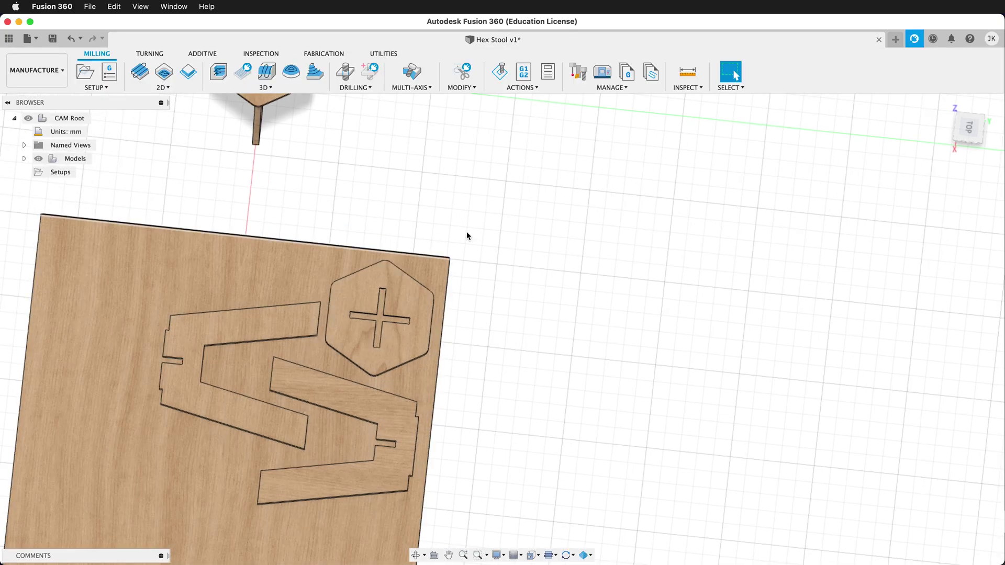
scroll(486, 204, down, 3)
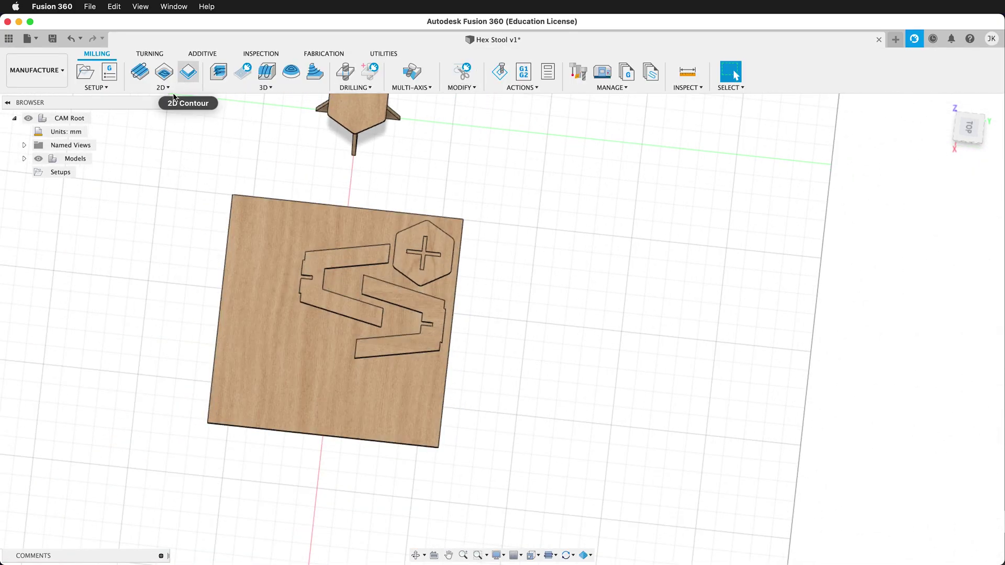
key(F6)
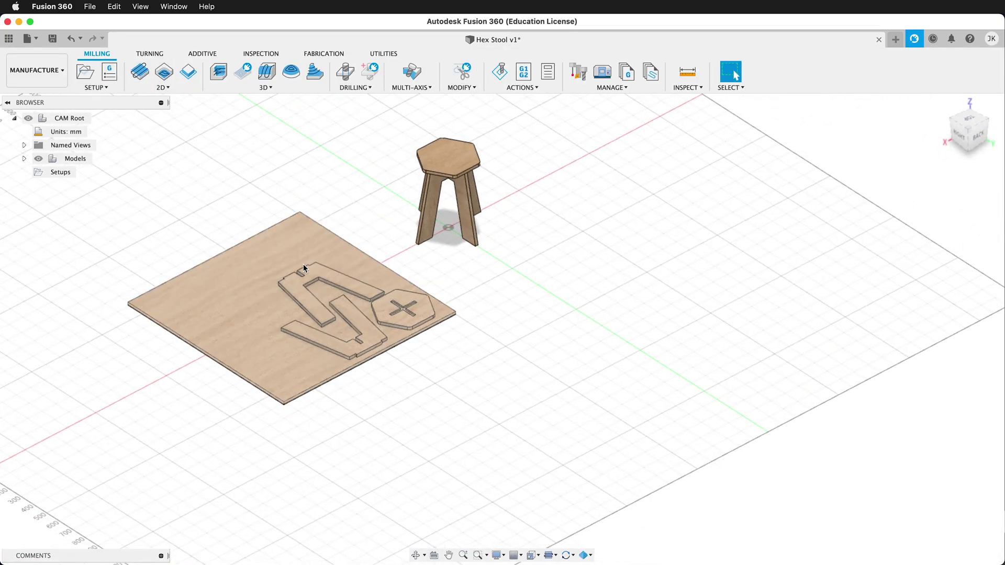
scroll(348, 322, up, 3)
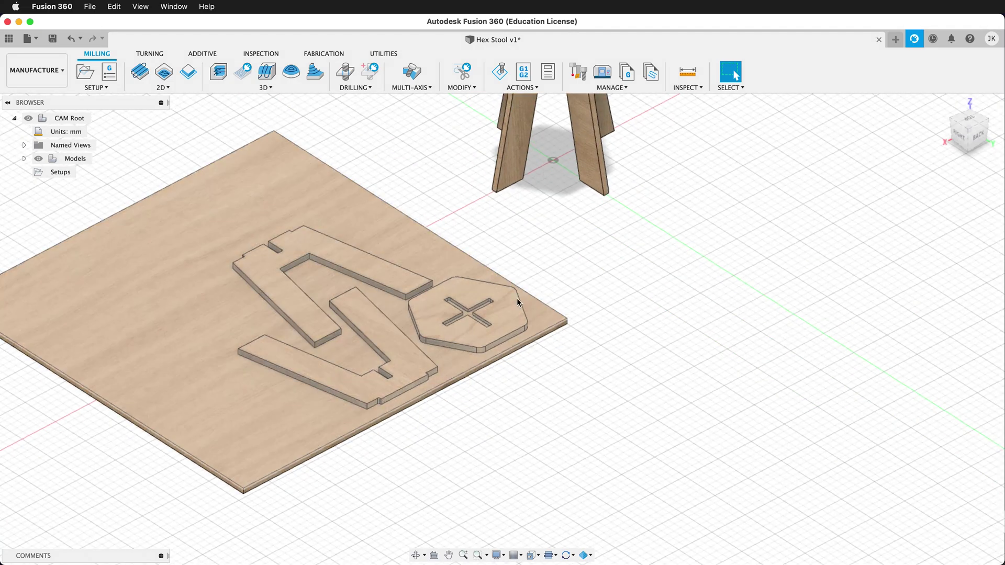